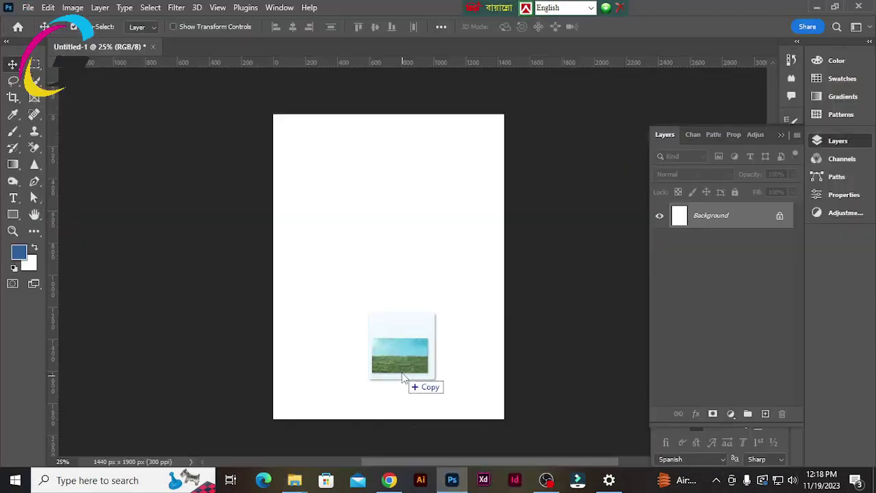
# Place the grass and blue-sky photo on the poster, scaled to fill most of the canvas.
pyautogui.moveTo(704, 115); pyautogui.dragTo(363, 328)
pyautogui.moveTo(361, 230)
pyautogui.mouseDown()
pyautogui.moveTo(451, 322)
pyautogui.moveTo(457, 293)
pyautogui.mouseUp()
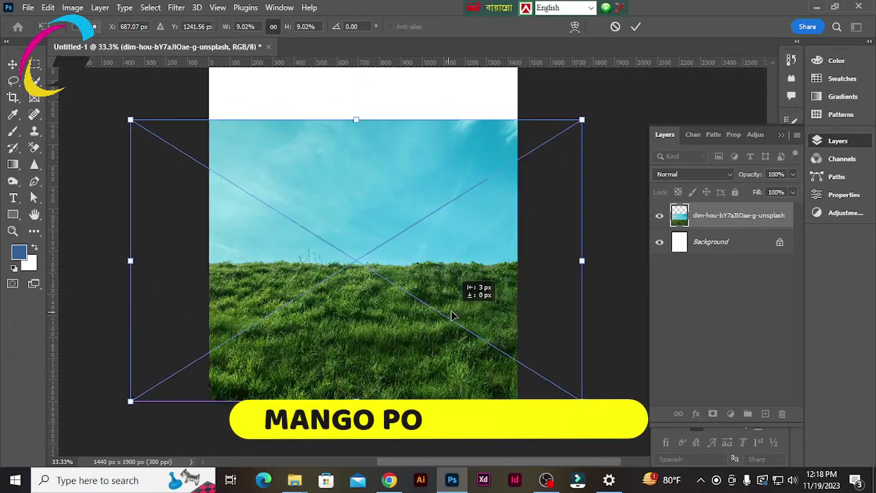
pyautogui.press('Return')
pyautogui.rightClick(35, 81)
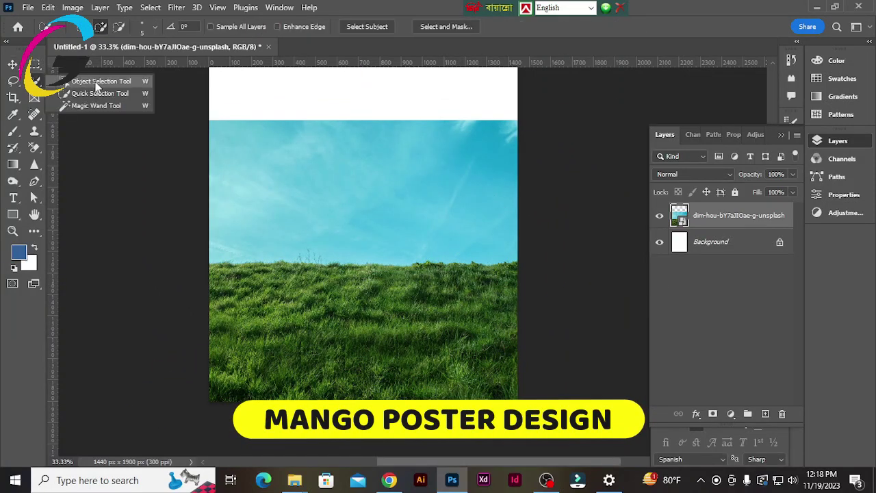
# Select the grass, refine it (Smooth 1, Feather 0.8 px, Contrast 5%, Shift Edge +3%), and output it to a masked layer.
pyautogui.hotkey('shift', 'w')
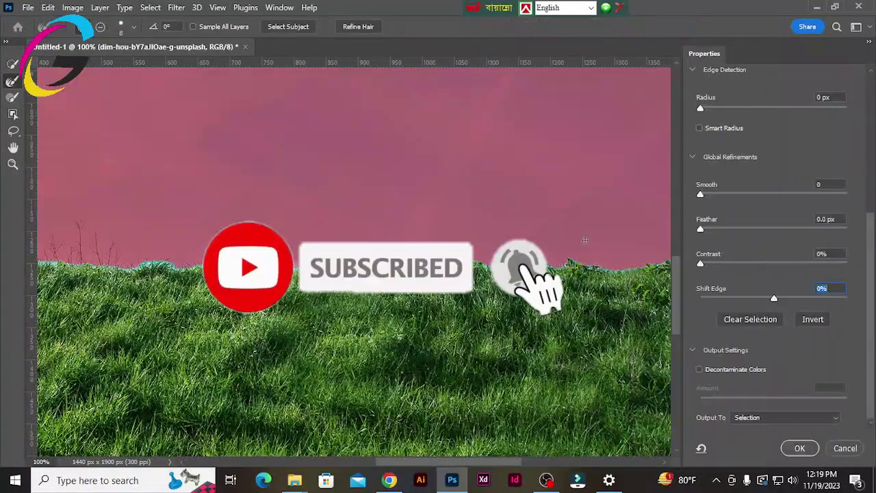
pyautogui.hscroll(-5, 100, 233)
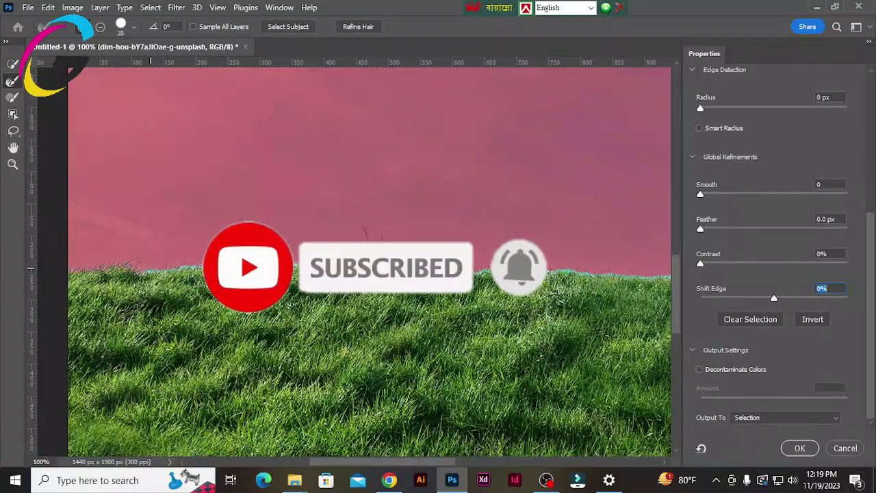
pyautogui.hscroll(4, 330, 300)
pyautogui.hscroll(3, 308, 280)
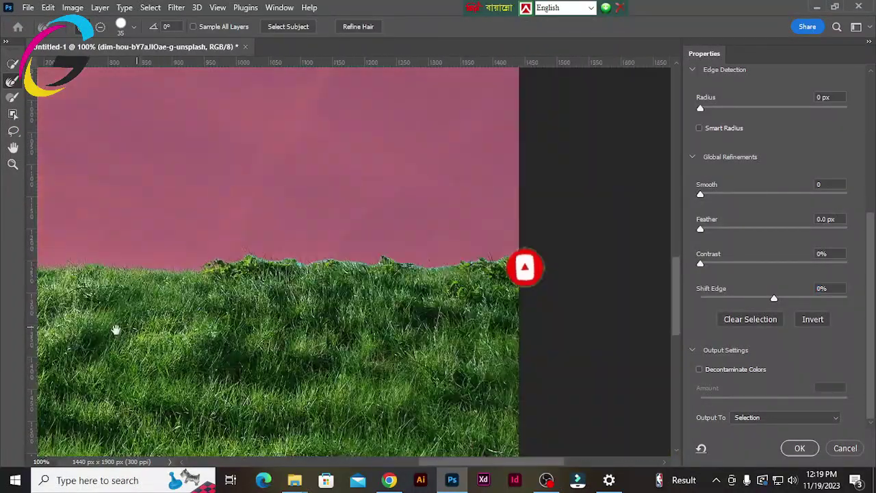
pyautogui.hscroll(3, 283, 258)
pyautogui.hscroll(-10, 288, 338)
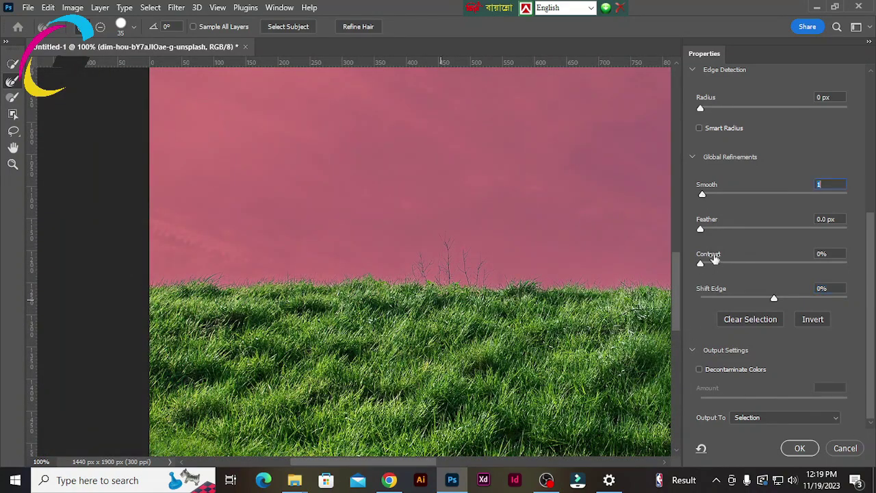
pyautogui.click(786, 419)
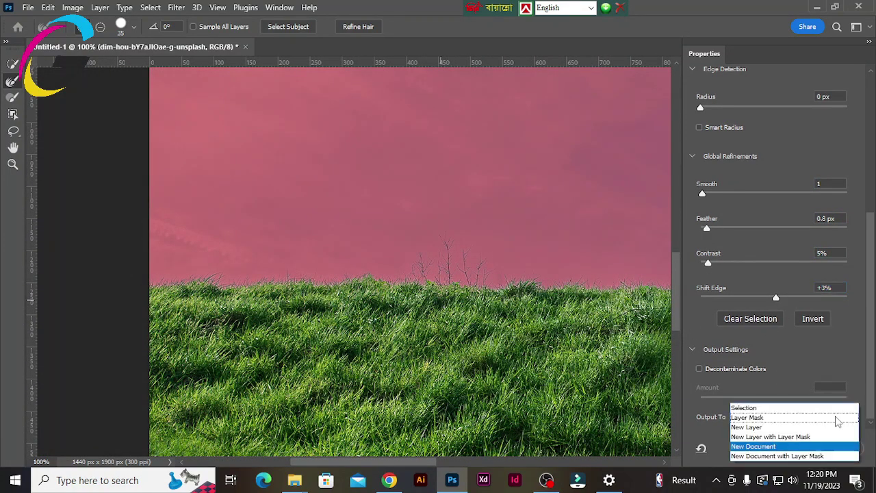
pyautogui.click(773, 438)
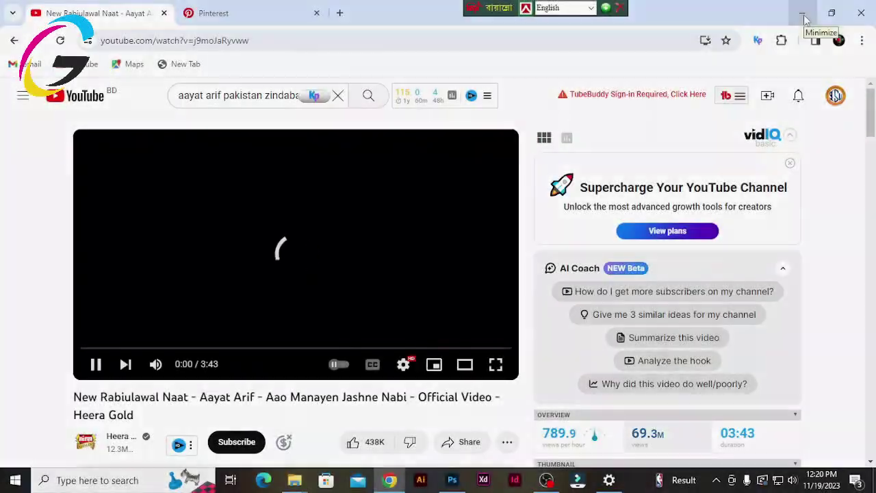
# Delete the original hidden photo layer and place the blue cloudy sky image below the grass.
pyautogui.scroll(1, 449, 277)
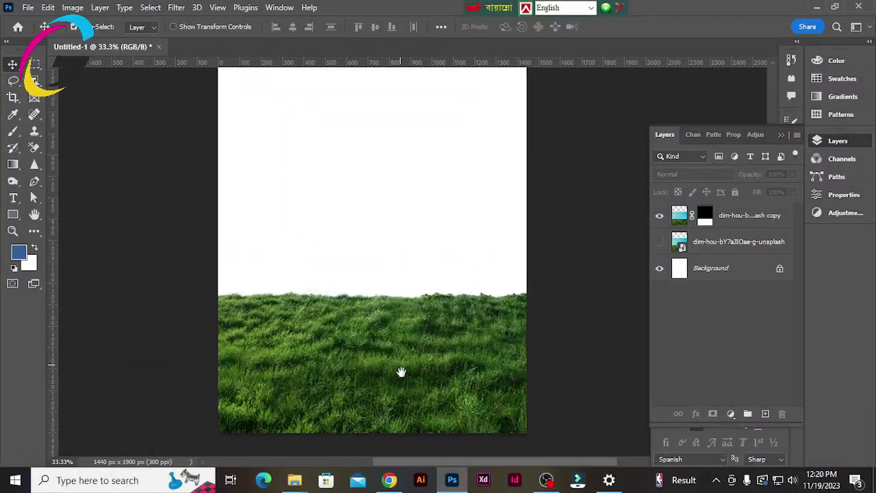
pyautogui.moveTo(783, 383); pyautogui.dragTo(782, 414)
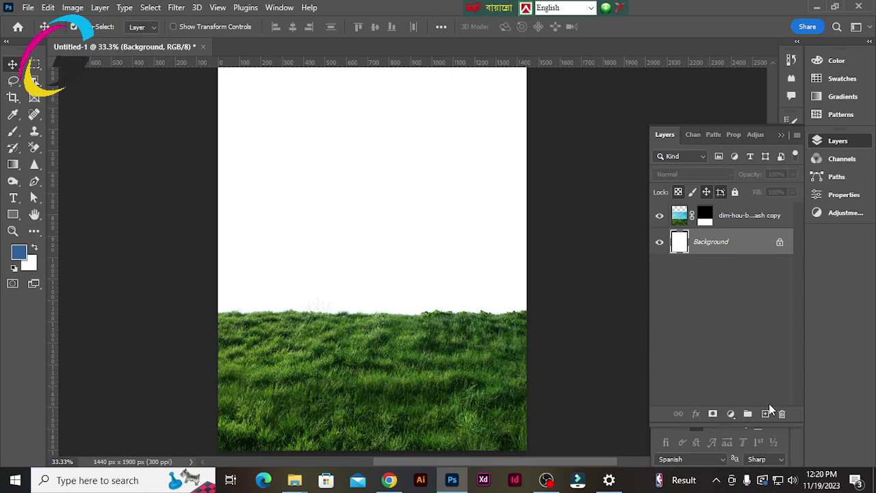
pyautogui.click(294, 481)
pyautogui.moveTo(491, 253); pyautogui.dragTo(401, 252)
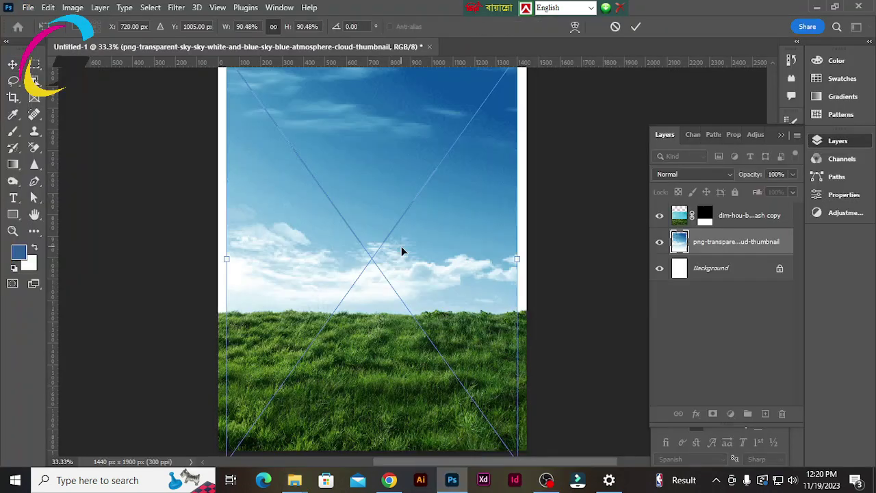
# Move, widen and center the blue sky so it fills the canvas.
pyautogui.scroll(1, 401, 252)
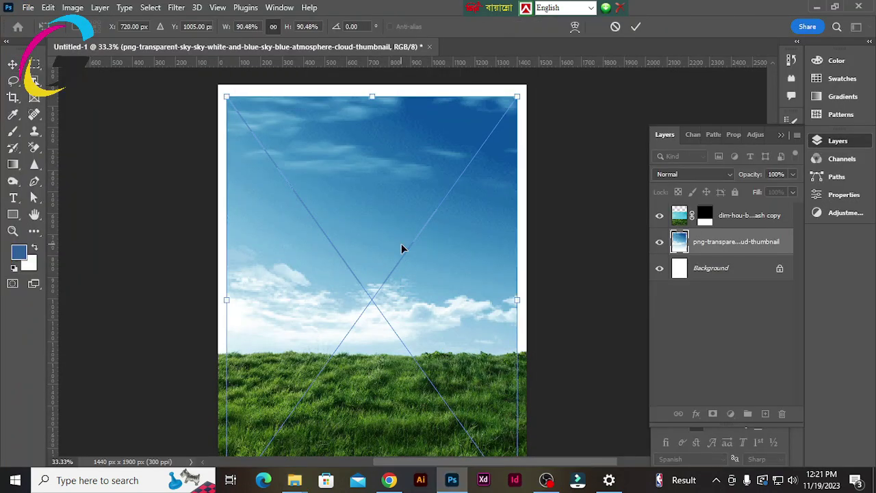
pyautogui.moveTo(401, 247); pyautogui.dragTo(378, 219)
pyautogui.moveTo(524, 244); pyautogui.dragTo(542, 236)
pyautogui.moveTo(482, 288); pyautogui.dragTo(460, 312)
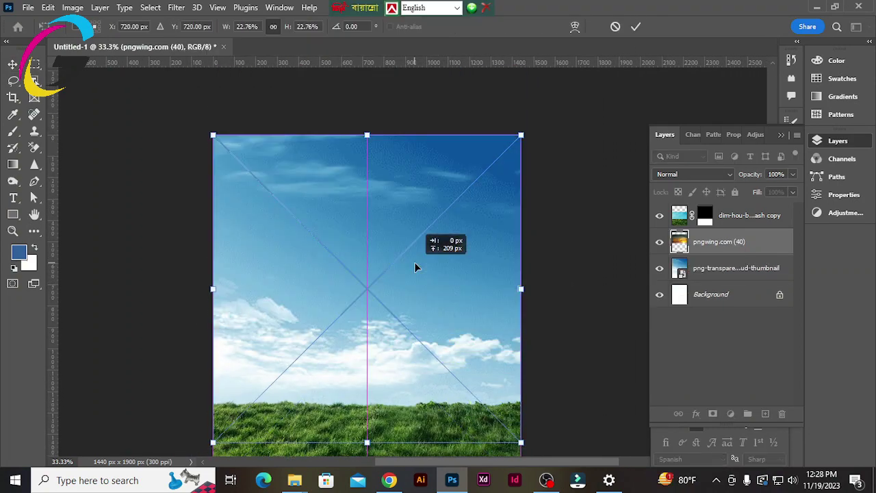
# Flip the sunset sky horizontally and nudge it upward.
pyautogui.rightClick(414, 267)
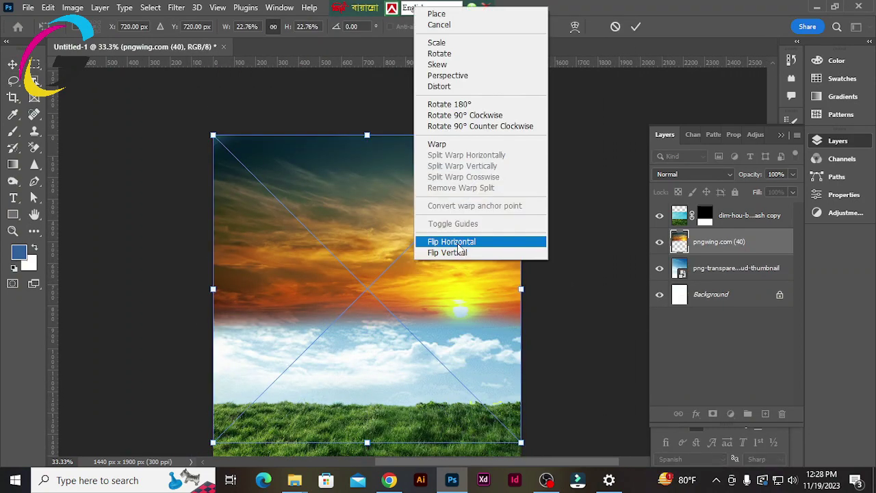
pyautogui.click(479, 243)
pyautogui.press('Return')
pyautogui.moveTo(363, 277); pyautogui.dragTo(358, 267)
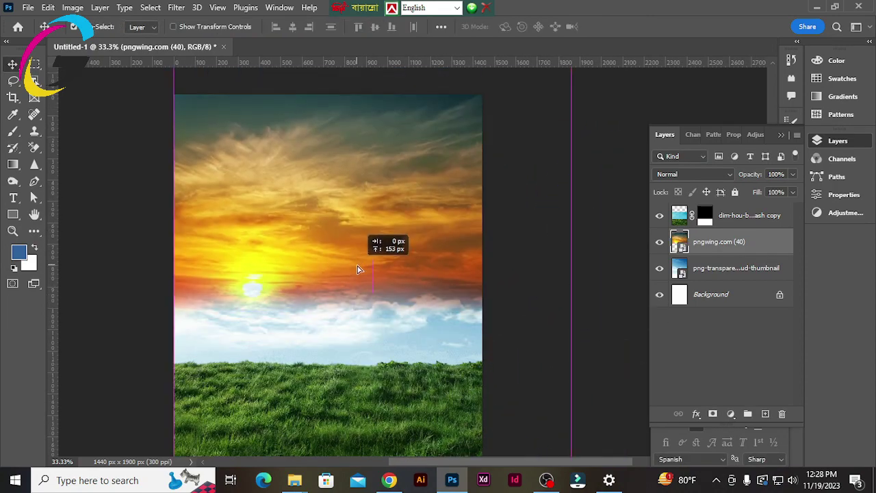
# Mask the blue sky with a gradient fading it into the grass, and hide the sunset.
pyautogui.click(736, 267)
pyautogui.click(713, 414)
pyautogui.press('g')
pyautogui.moveTo(329, 343); pyautogui.dragTo(328, 294)
pyautogui.press('v')
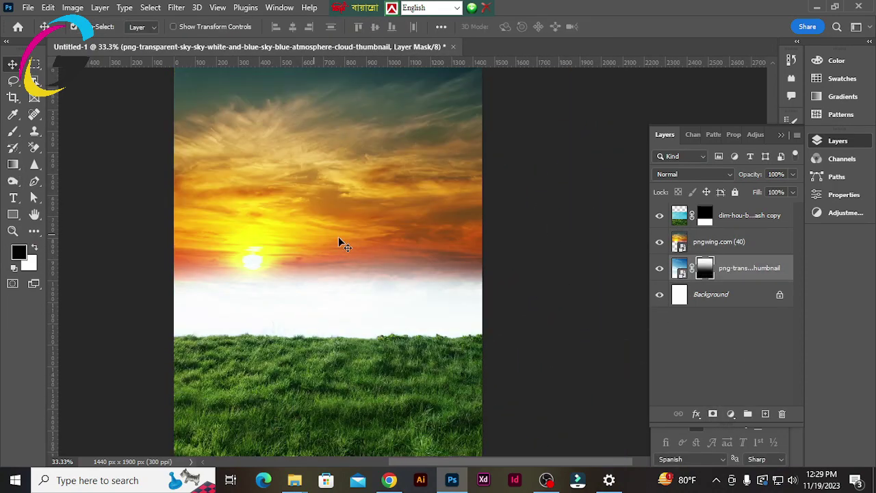
pyautogui.click(719, 241)
# Place the orange-light image, preview its blend modes, then hide it.
pyautogui.moveTo(342, 381); pyautogui.dragTo(293, 262)
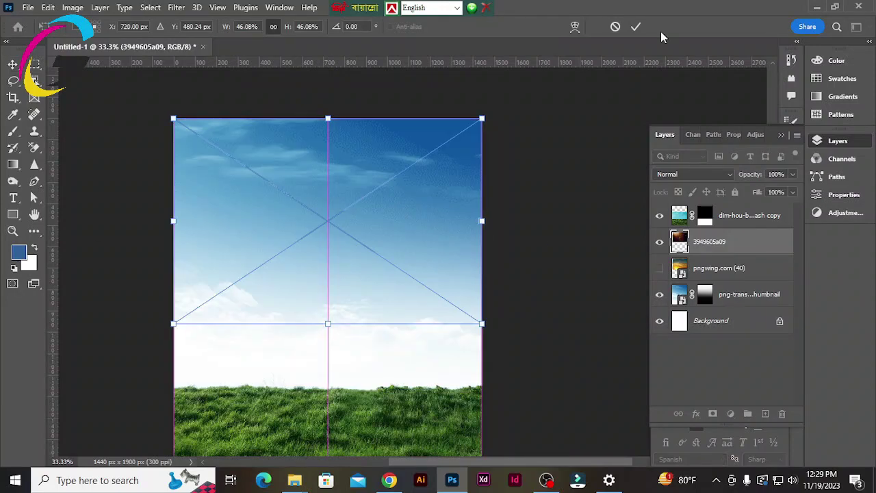
pyautogui.click(635, 26)
pyautogui.click(678, 174)
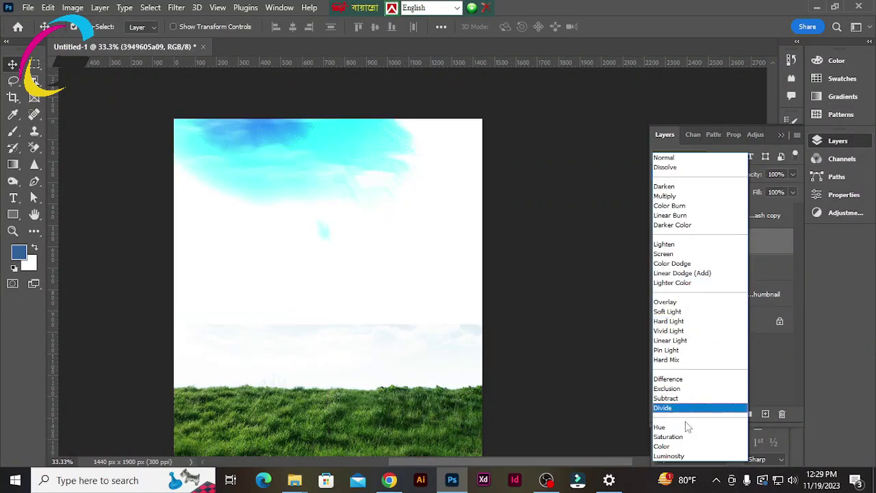
pyautogui.press('Escape')
pyautogui.click(659, 242)
# Show the sunset layer again, then reposition and widen it across the canvas.
pyautogui.click(659, 268)
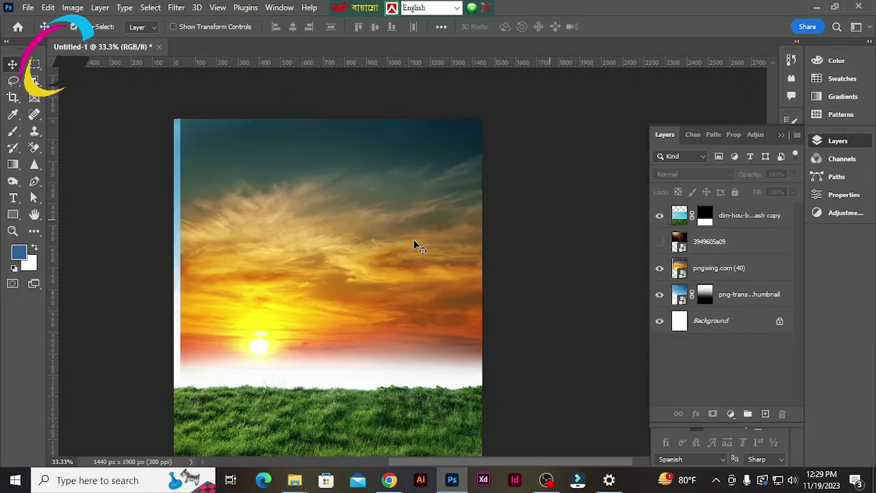
pyautogui.moveTo(415, 244); pyautogui.dragTo(431, 236)
pyautogui.hotkey('ctrl', 't')
pyautogui.moveTo(489, 291)
pyautogui.mouseDown()
pyautogui.moveTo(505, 317)
pyautogui.moveTo(479, 280)
pyautogui.mouseUp()
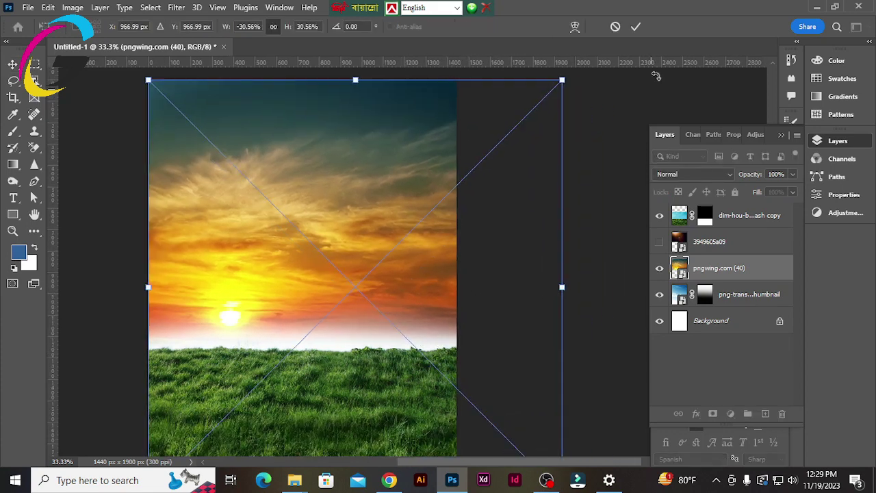
# Mask the sunset, move it down slightly, and gradient its lower edge into white glow.
pyautogui.press('Return')
pyautogui.click(712, 413)
pyautogui.hotkey('ctrl', 't')
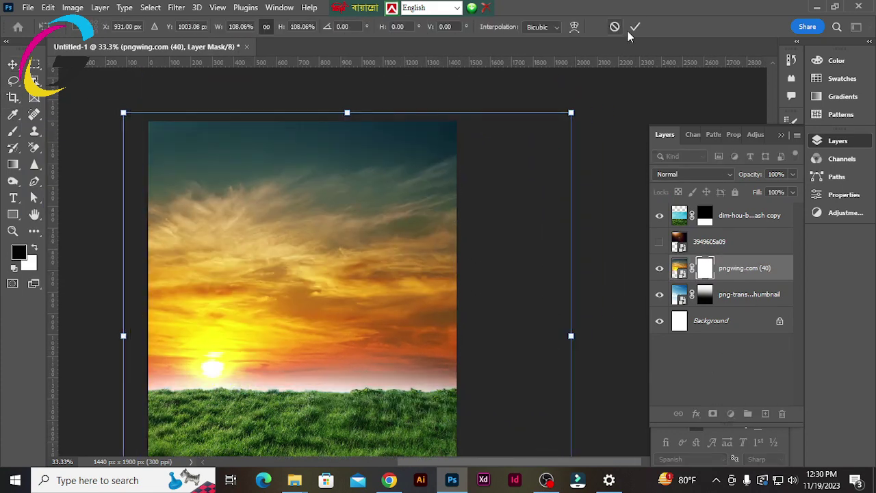
pyautogui.press('Return')
pyautogui.moveTo(384, 260); pyautogui.dragTo(384, 269)
pyautogui.moveTo(291, 390); pyautogui.dragTo(290, 367)
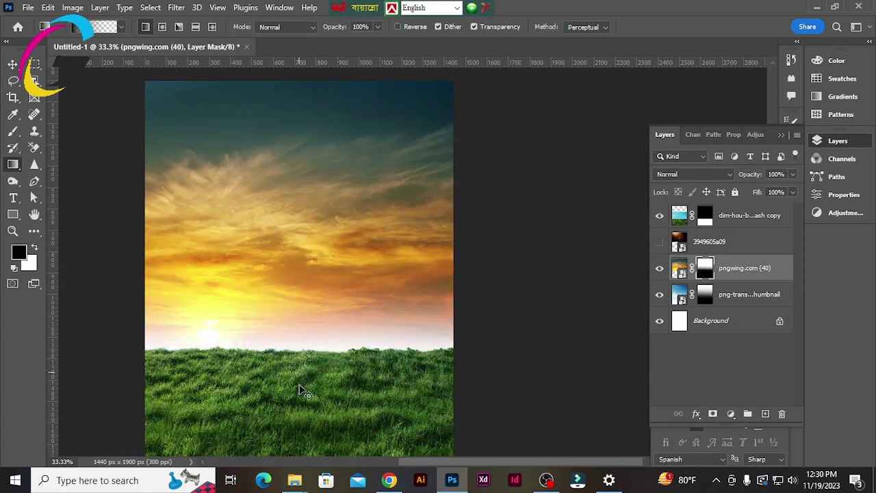
pyautogui.press('v')
# Keep the sunset at Normal blending, then test white brushing on its mask and undo it.
pyautogui.click(682, 174)
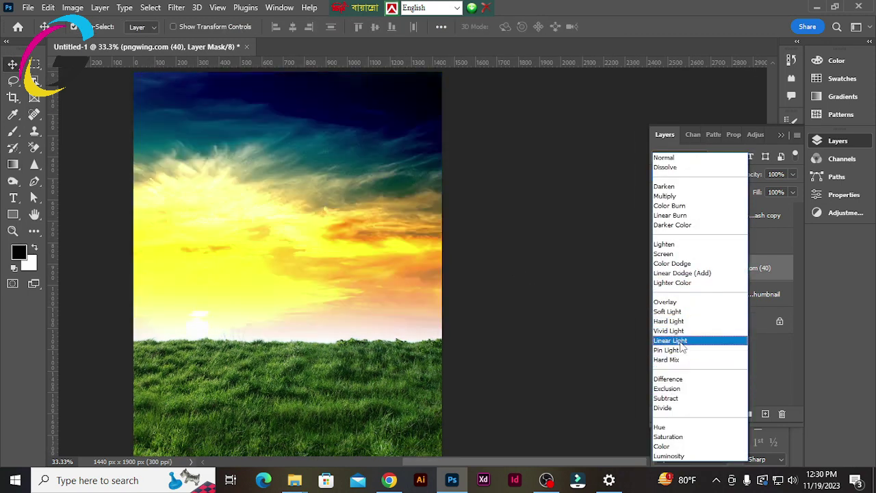
pyautogui.click(664, 157)
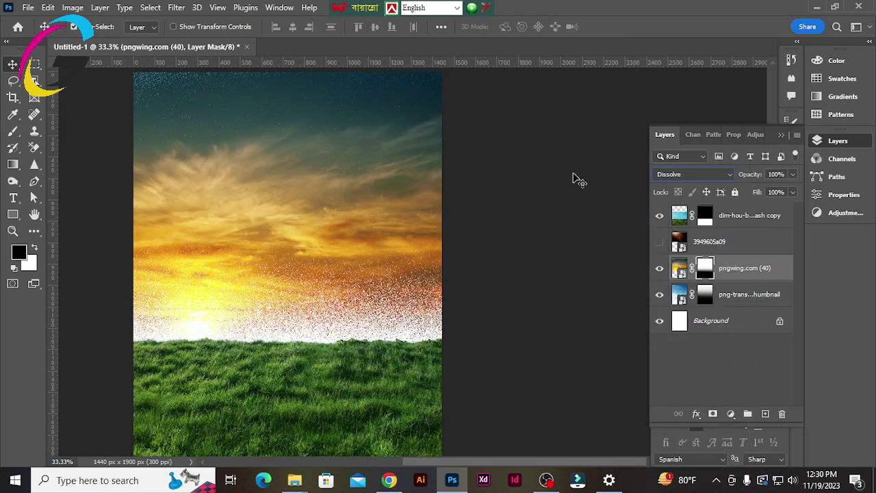
pyautogui.moveTo(495, 328); pyautogui.dragTo(526, 292)
pyautogui.click(705, 268)
pyautogui.press('b')
pyautogui.press('d')
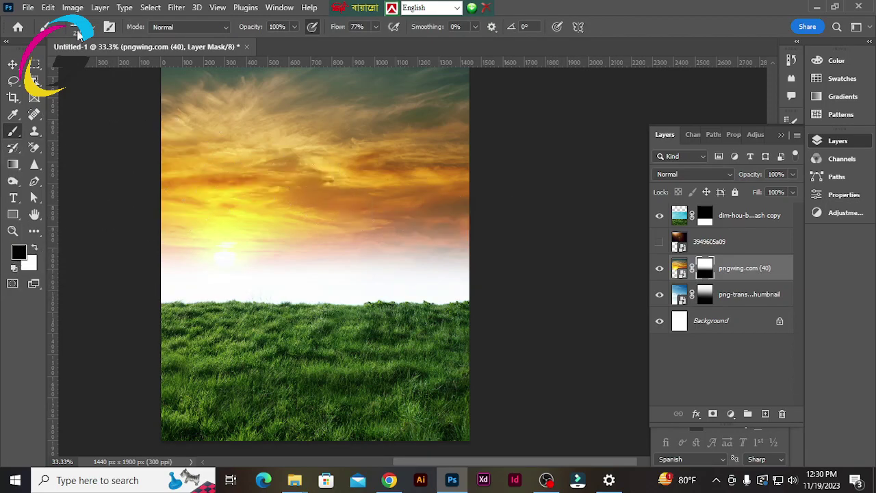
pyautogui.press('x')
pyautogui.moveTo(316, 202)
pyautogui.mouseDown()
pyautogui.moveTo(411, 250)
pyautogui.moveTo(324, 257)
pyautogui.mouseUp()
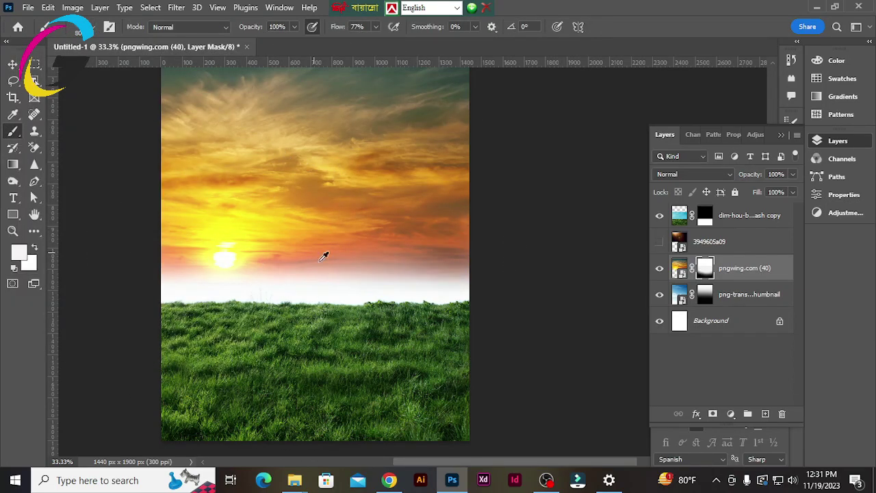
pyautogui.hotkey('ctrl', 'z')
# Delete the blue sky layer's mask and rasterize the layer for painting.
pyautogui.press('v')
pyautogui.hotkey('alt', '[')
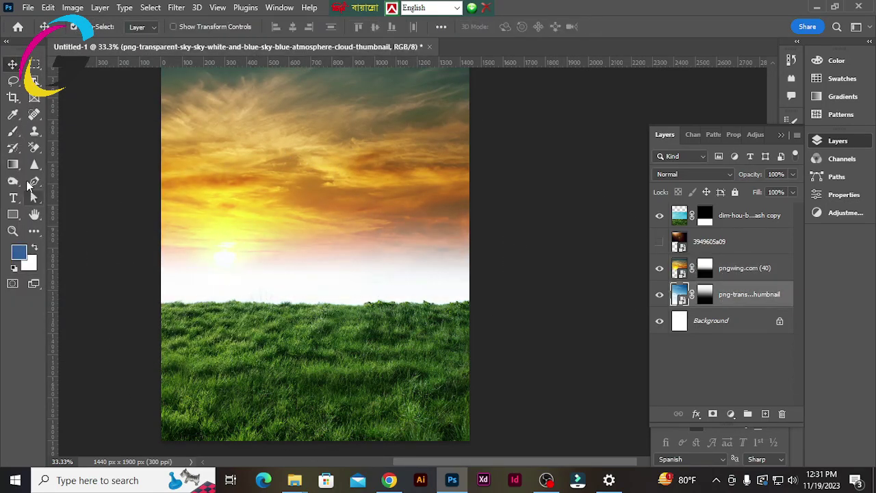
pyautogui.rightClick(745, 308)
pyautogui.click(740, 240)
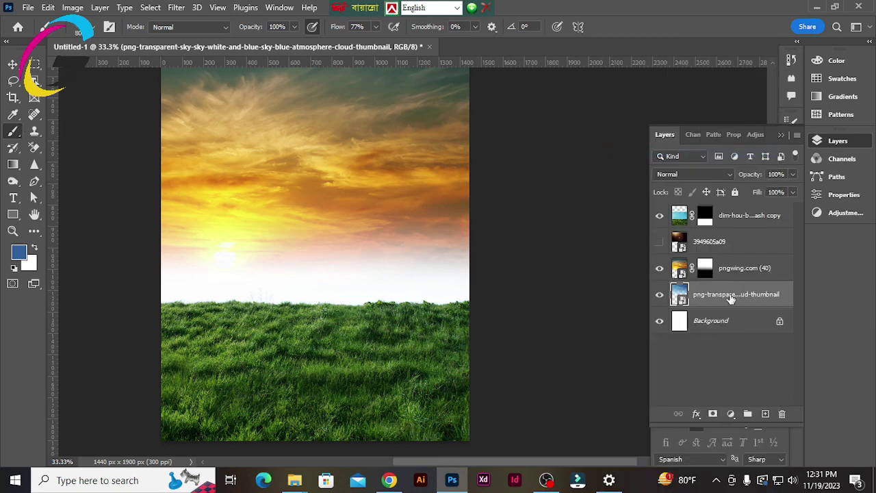
pyautogui.rightClick(731, 299)
pyautogui.click(616, 220)
# Paint warm orange and yellow tints over the horizon glow.
pyautogui.keyDown('alt'); pyautogui.click(288, 219); pyautogui.keyUp('alt')
pyautogui.moveTo(322, 254); pyautogui.dragTo(546, 247)
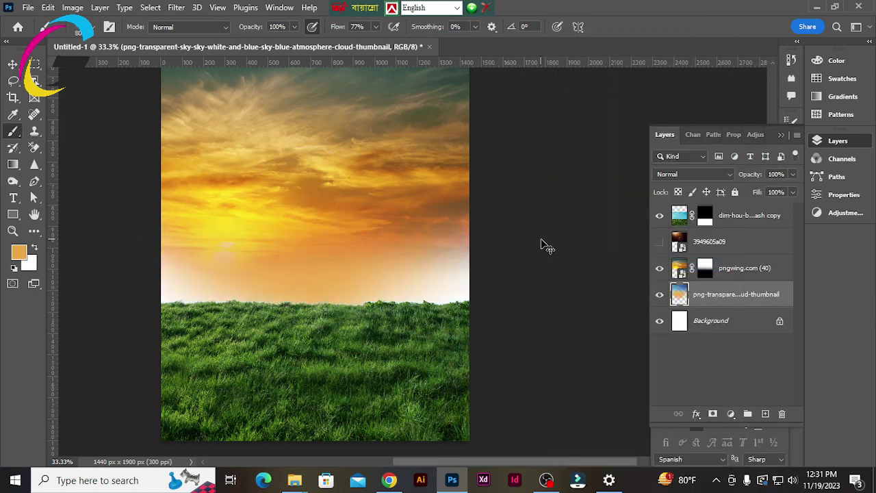
pyautogui.hotkey('ctrl', 'z')
pyautogui.moveTo(410, 226); pyautogui.dragTo(254, 243)
pyautogui.keyDown('alt'); pyautogui.click(191, 253); pyautogui.keyUp('alt')
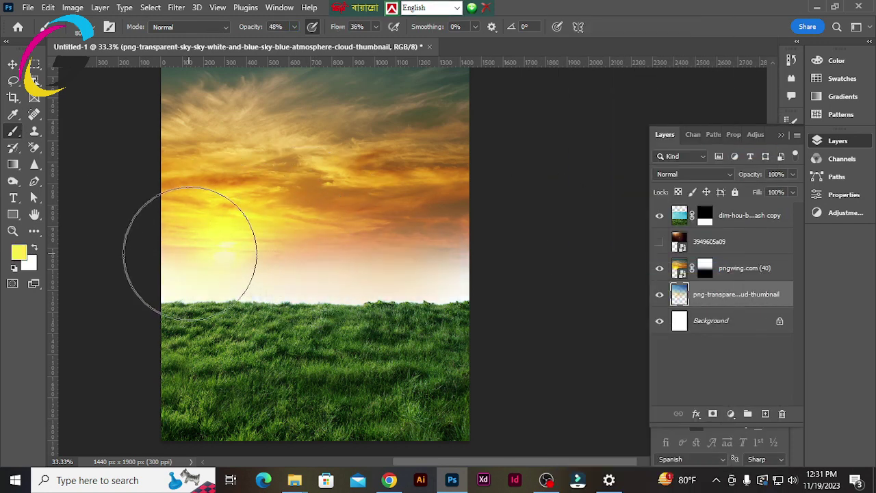
pyautogui.keyDown('alt'); pyautogui.click(452, 223); pyautogui.keyUp('alt')
pyautogui.keyDown('alt'); pyautogui.click(303, 221); pyautogui.keyUp('alt')
# Deselect the grass layer and unhide the lens-flare layer.
pyautogui.keyDown('ctrl'); pyautogui.click(342, 302); pyautogui.keyUp('ctrl')
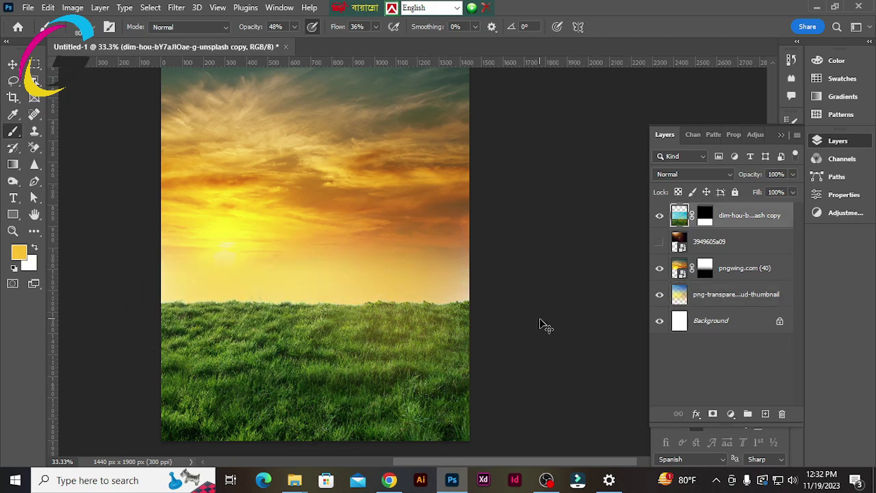
pyautogui.press('v')
pyautogui.click(102, 260)
pyautogui.click(660, 241)
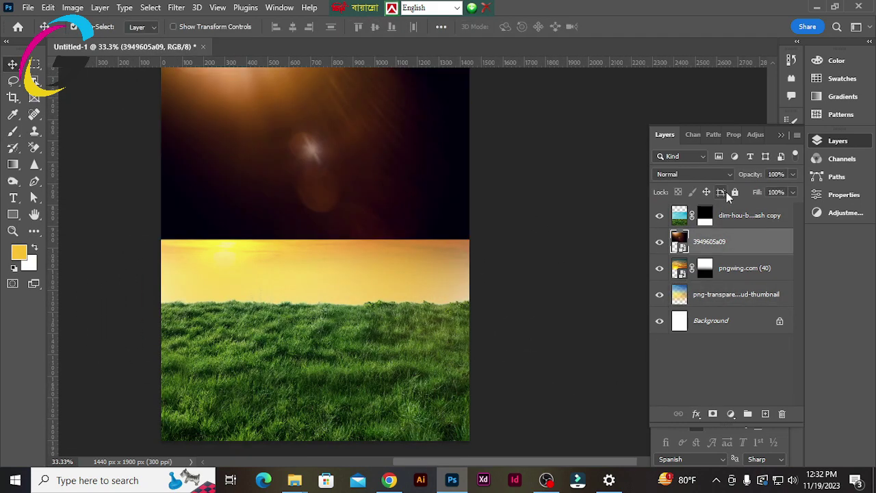
# Set the lens flare to Linear Dodge (Add) and mask its hard edges with black paint.
pyautogui.click(691, 174)
pyautogui.click(675, 270)
pyautogui.moveTo(308, 195)
pyautogui.mouseDown()
pyautogui.moveTo(317, 218)
pyautogui.moveTo(331, 219)
pyautogui.mouseUp()
pyautogui.click(712, 414)
pyautogui.press('b')
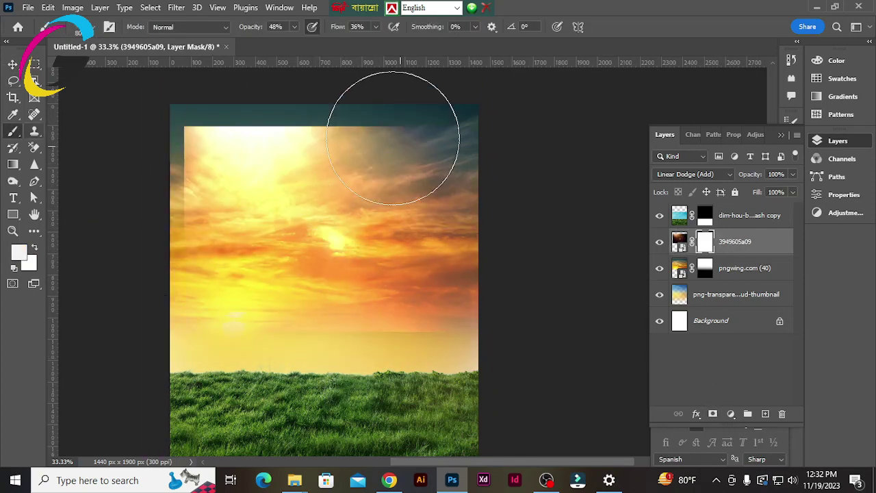
pyautogui.press('d')
pyautogui.moveTo(411, 141)
pyautogui.mouseDown()
pyautogui.moveTo(439, 329)
pyautogui.moveTo(135, 224)
pyautogui.mouseUp()
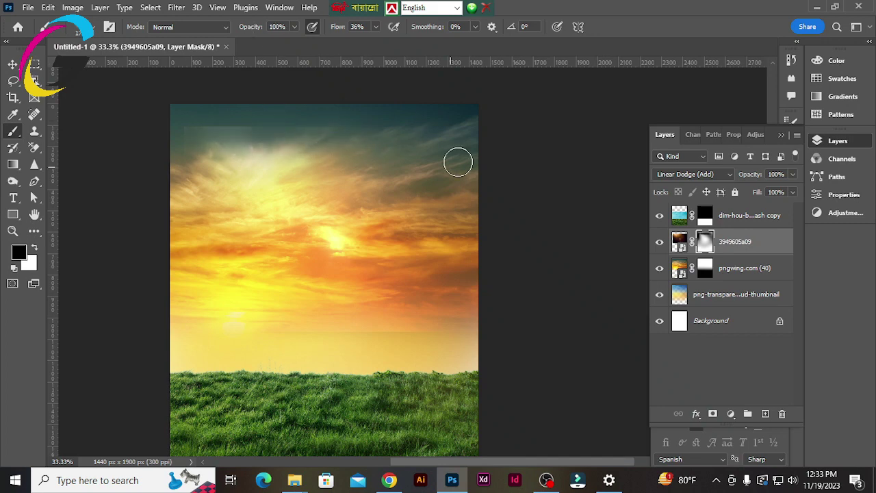
# Move the sun glow lower and to the left, viewing the whole image.
pyautogui.press('v')
pyautogui.moveTo(337, 202); pyautogui.dragTo(240, 286)
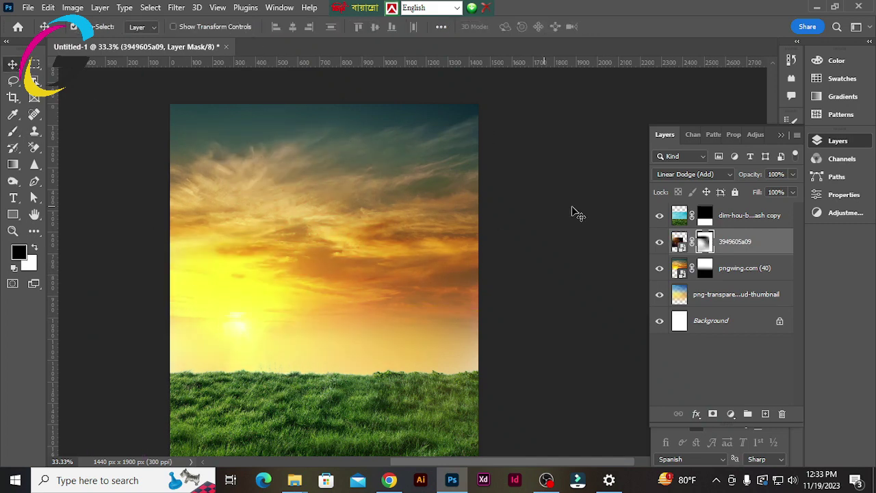
pyautogui.hotkey('ctrl', '-')
pyautogui.click(102, 207)
# Save the poster as 04.psd in Photoshop format.
pyautogui.hotkey('ctrl', '+')
pyautogui.scroll(-1, 274, 256)
pyautogui.hotkey('ctrl', 's')
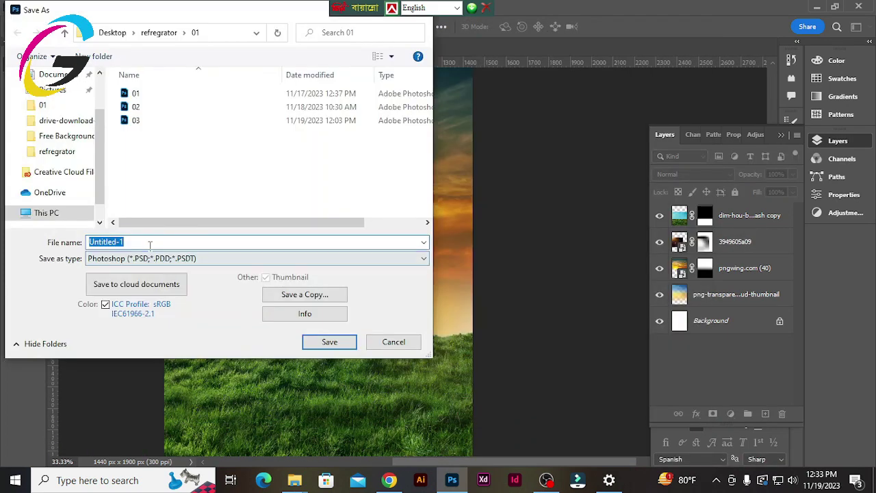
pyautogui.press('Return')
pyautogui.click(580, 128)
pyautogui.rightClick(738, 294)
pyautogui.click(571, 373)
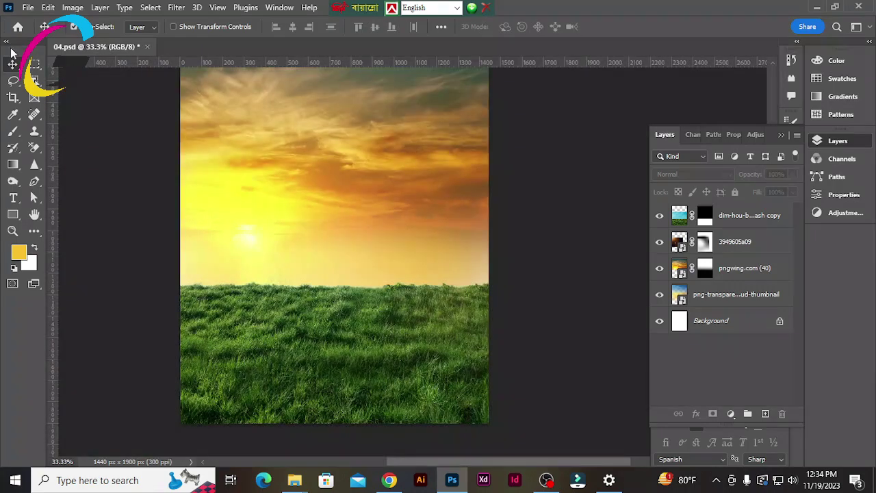
# Add a yellow solid Color Fill layer above the grass in Color Dodge mode.
pyautogui.click(356, 299)
pyautogui.scroll(-1, 116, 291)
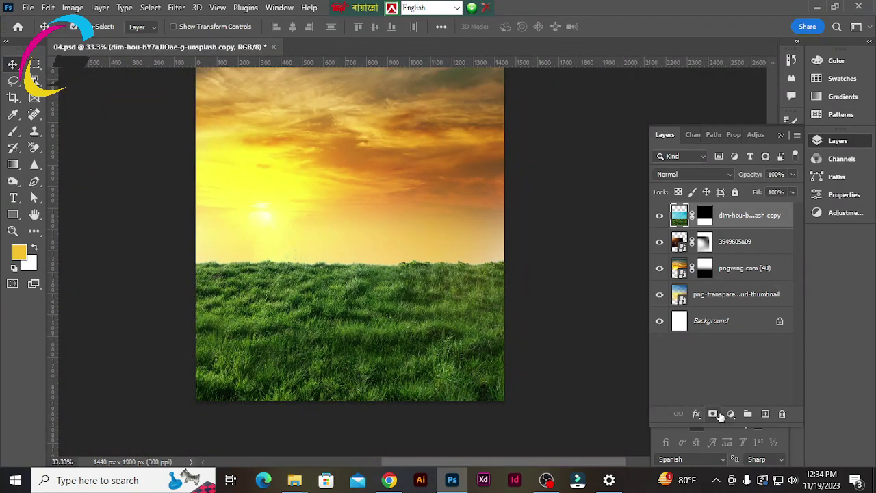
pyautogui.click(732, 419)
pyautogui.click(556, 386)
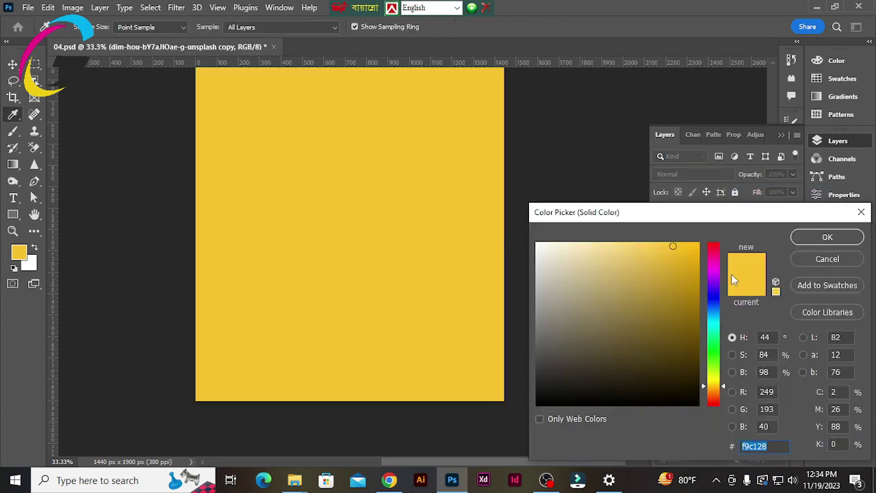
pyautogui.click(825, 236)
pyautogui.click(692, 174)
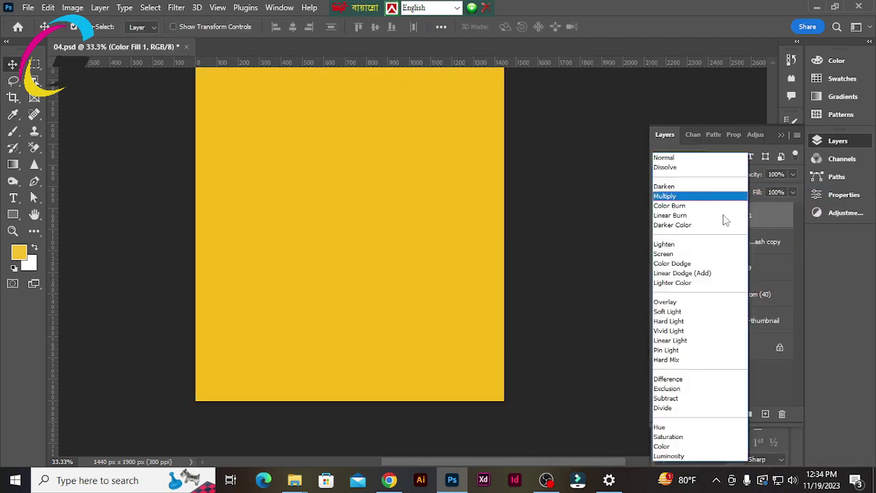
pyautogui.click(707, 267)
# Clip the fill to the grass, adjust its blending options, and invert its mask.
pyautogui.rightClick(777, 219)
pyautogui.click(636, 267)
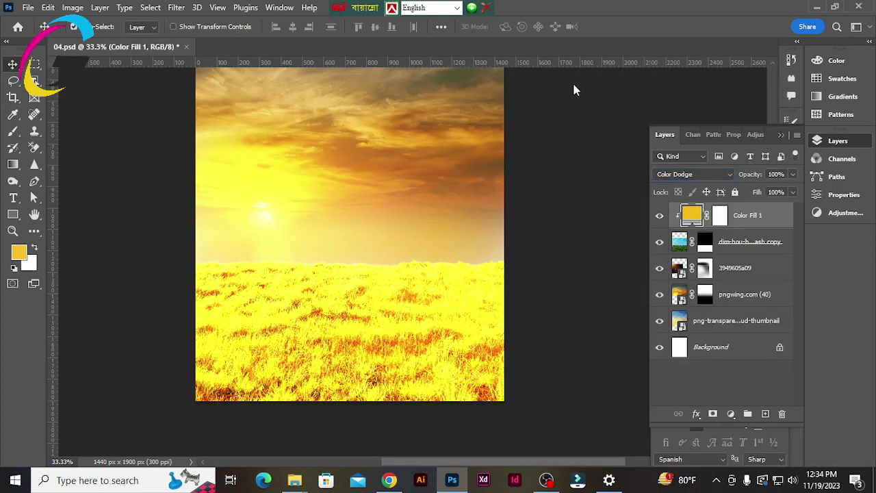
pyautogui.click(818, 121)
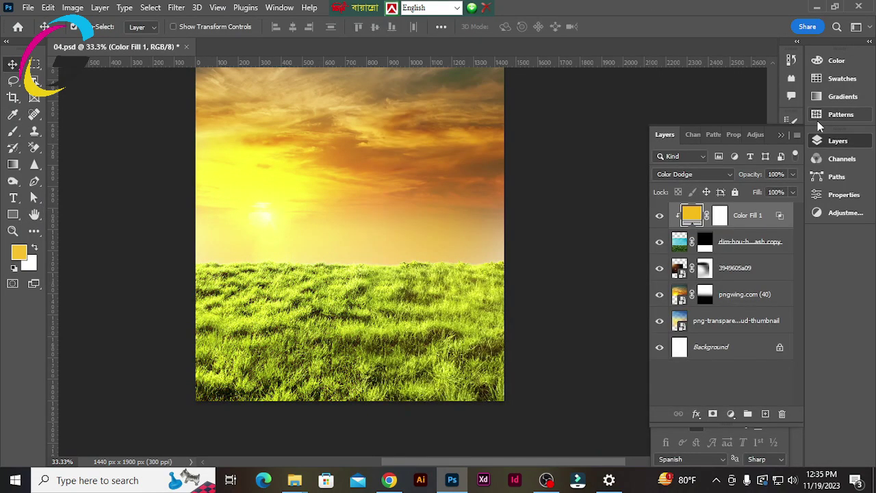
pyautogui.click(720, 214)
pyautogui.hotkey('ctrl', 'i')
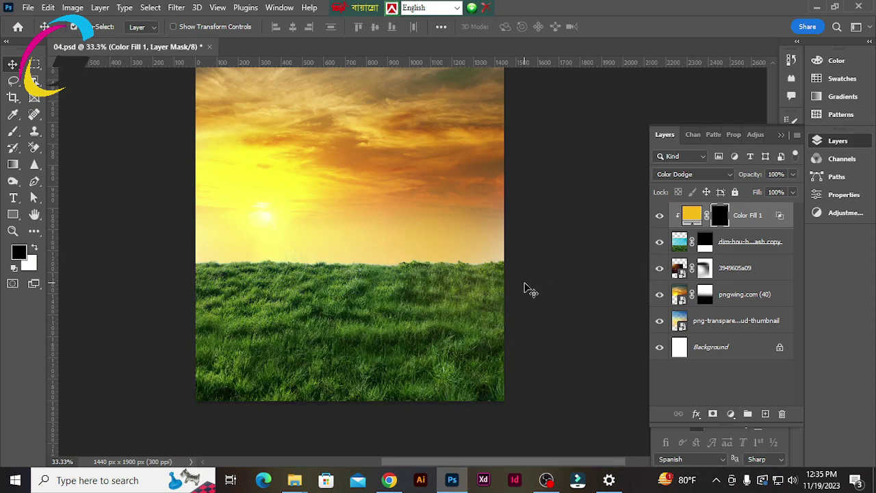
pyautogui.click(34, 249)
# Paint white with a larger brush on the fill mask to bring back the yellow horizon glow.
pyautogui.press(']')
pyautogui.press(']')
pyautogui.press(']')
pyautogui.moveTo(220, 248); pyautogui.dragTo(353, 301)
pyautogui.moveTo(337, 27); pyautogui.dragTo(332, 33)
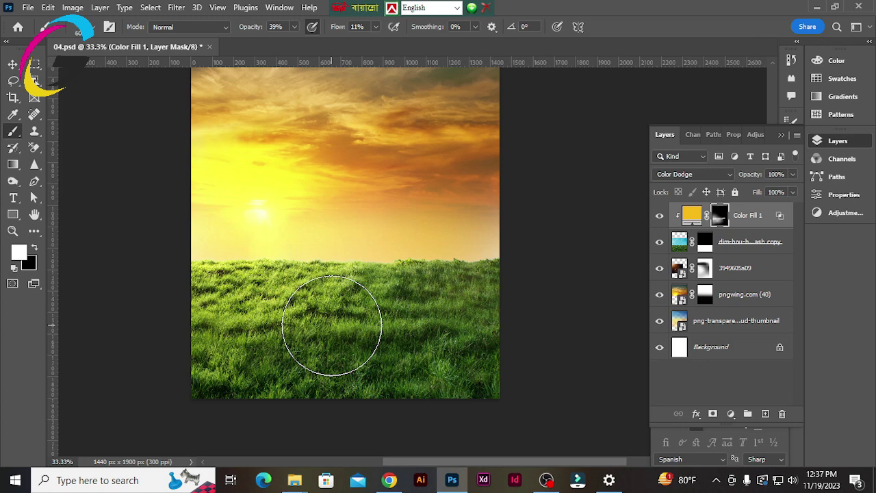
# Group the background layers as 'bg' and place the twisted tree image above them.
pyautogui.scroll(3, 332, 325)
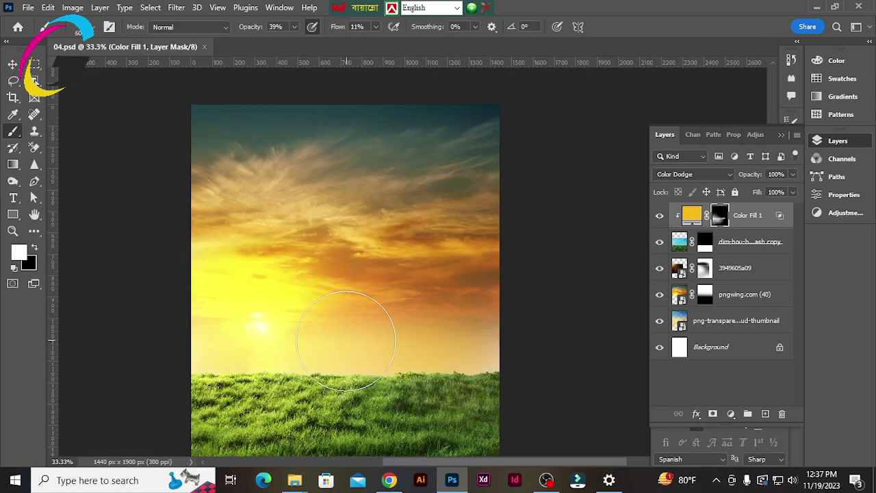
pyautogui.keyDown('shift'); pyautogui.click(747, 329); pyautogui.keyUp('shift')
pyautogui.hotkey('ctrl', 'g')
pyautogui.doubleClick(708, 210)
pyautogui.write('bg')
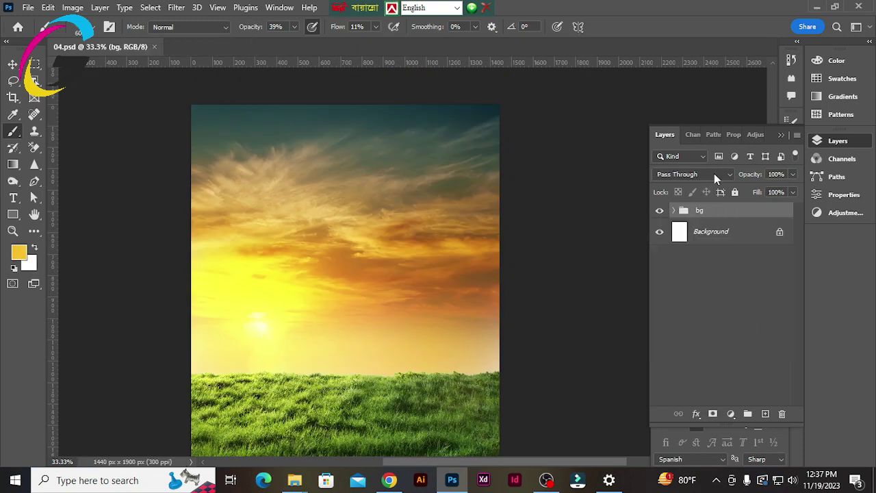
pyautogui.click(294, 480)
pyautogui.moveTo(630, 199); pyautogui.dragTo(427, 278)
# Commit the tree's size and move it up onto the grass.
pyautogui.press('Return')
pyautogui.press('b')
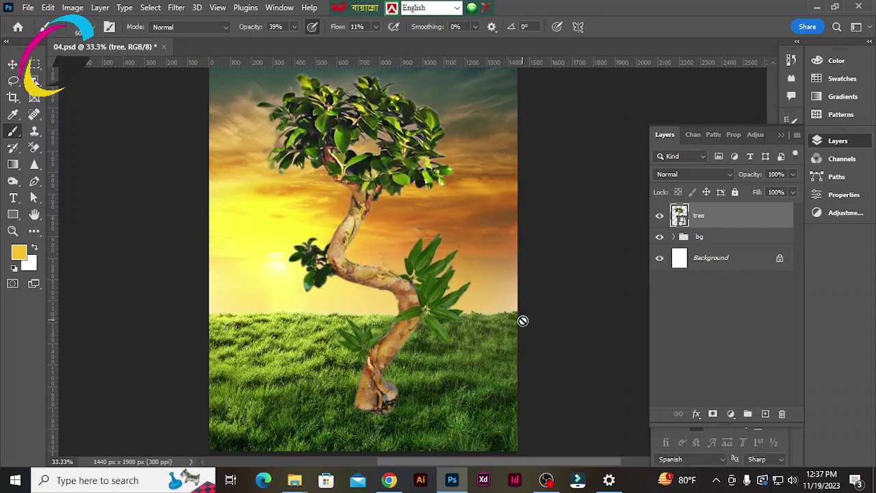
pyautogui.hotkey('ctrl', '+')
pyautogui.hotkey('ctrl', '-')
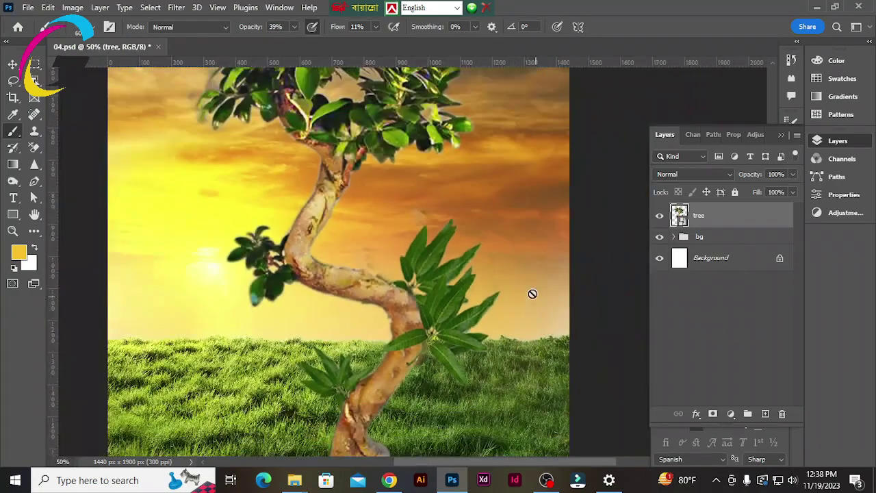
pyautogui.press('v')
pyautogui.scroll(2, 329, 276)
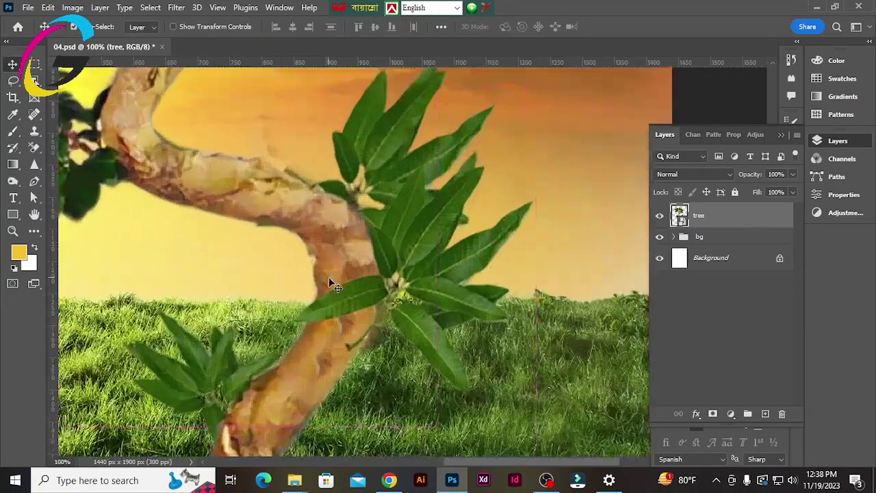
pyautogui.scroll(-1, 326, 247)
pyautogui.scroll(-3, 326, 182)
pyautogui.moveTo(325, 274); pyautogui.dragTo(326, 183)
# Add a mask to the tree and set up a black grass-shaped brush at the trunk base.
pyautogui.hotkey('ctrl', '+')
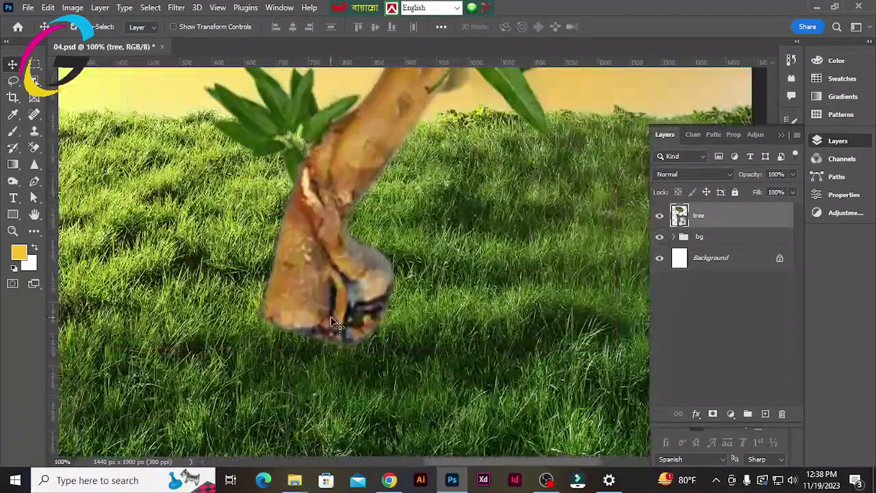
pyautogui.scroll(1, 349, 260)
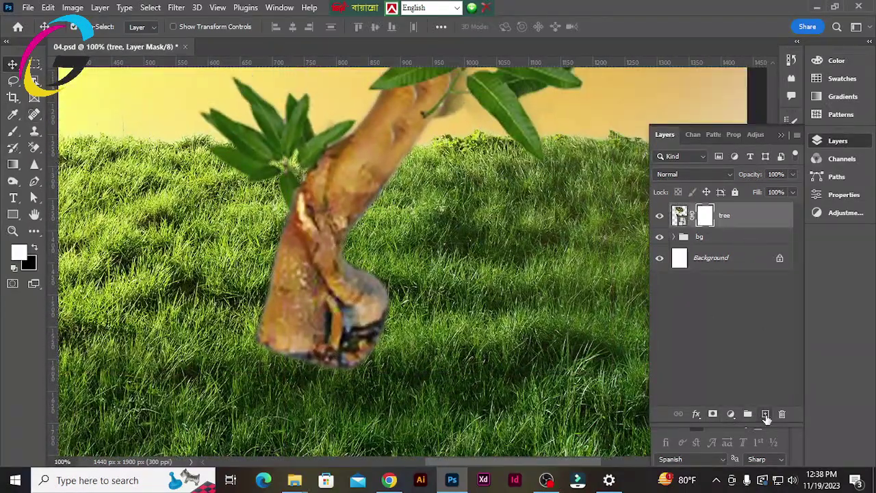
pyautogui.click(766, 414)
pyautogui.hotkey('ctrl', 'z')
pyautogui.press('b')
pyautogui.click(77, 27)
pyautogui.click(377, 381)
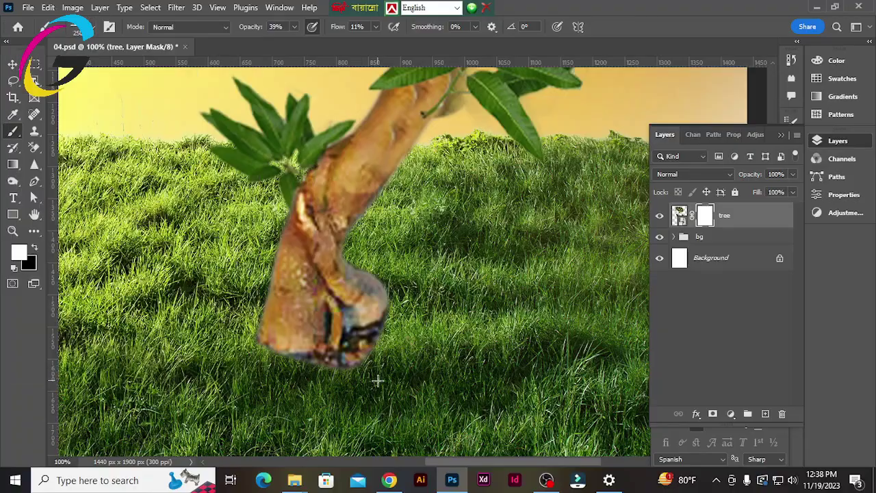
pyautogui.press('x')
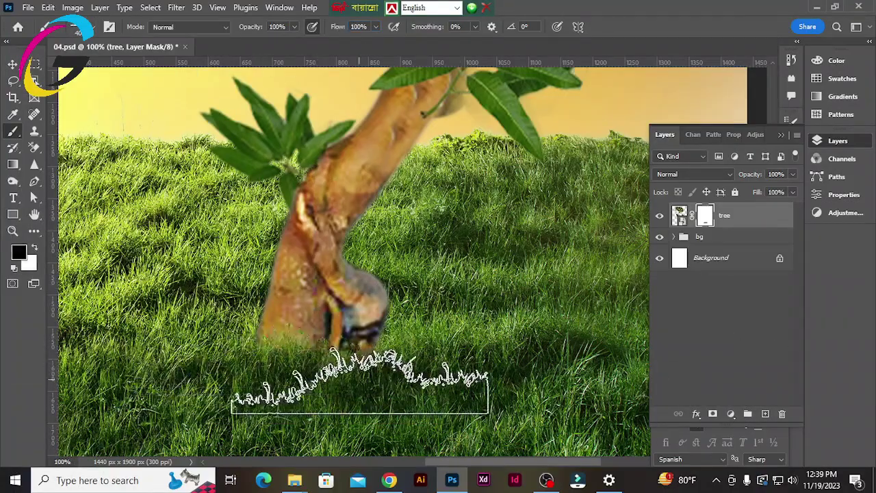
pyautogui.hotkey('ctrl', '-')
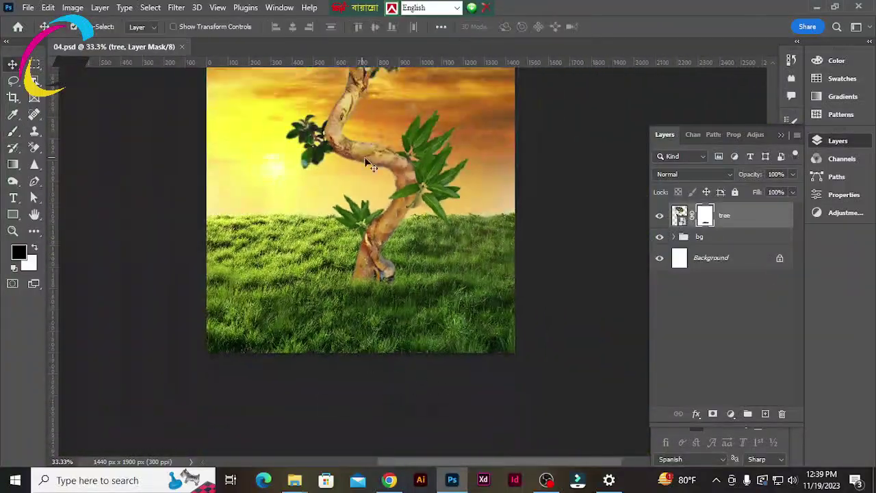
# Duplicate the tree, flip the copy vertically and turn it into a black shadow beneath the trunk.
pyautogui.hotkey('ctrl', '[')
pyautogui.hotkey('ctrl', 't')
pyautogui.rightClick(384, 193)
pyautogui.click(418, 460)
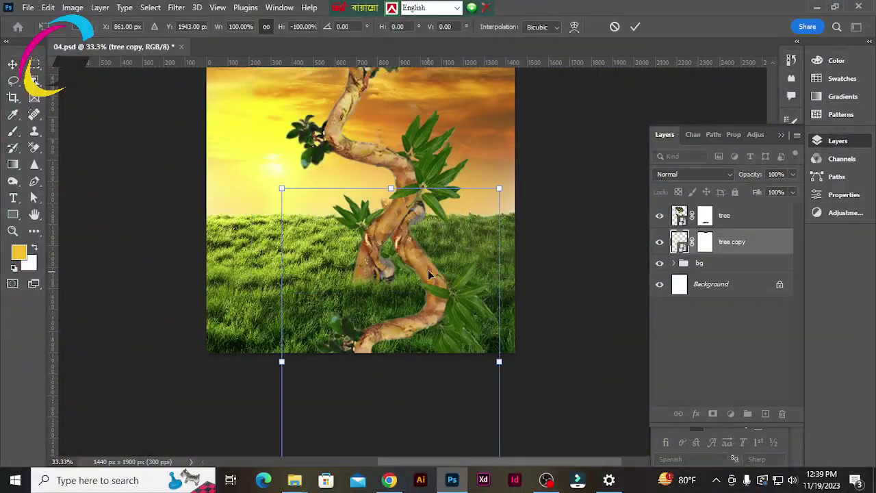
pyautogui.moveTo(433, 268); pyautogui.dragTo(400, 355)
pyautogui.press('Return')
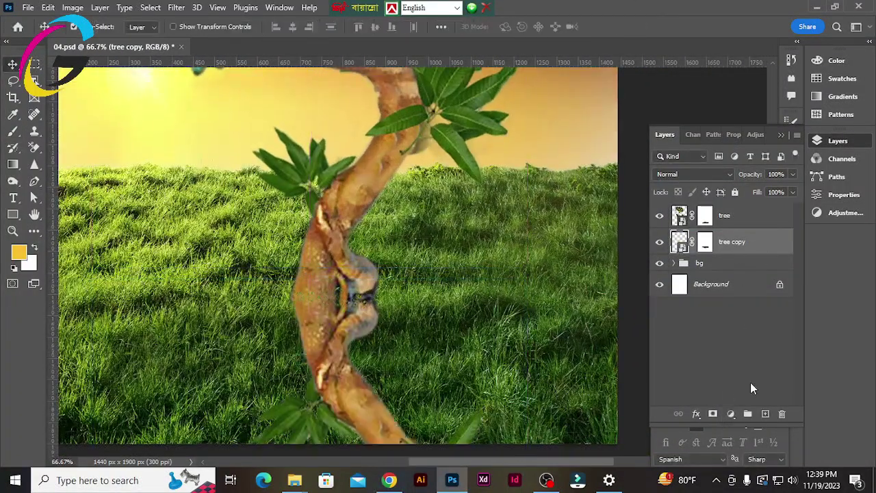
pyautogui.click(695, 413)
pyautogui.click(727, 368)
pyautogui.moveTo(343, 344)
pyautogui.mouseDown()
pyautogui.moveTo(471, 379)
pyautogui.moveTo(338, 385)
pyautogui.mouseUp()
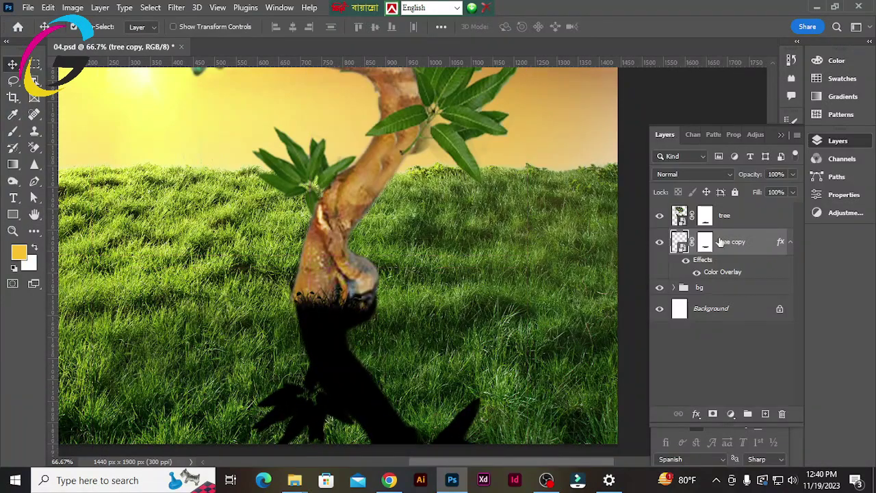
# Fade the black tree shadow with a vertical gradient.
pyautogui.scroll(-3, 338, 260)
pyautogui.press('g')
pyautogui.moveTo(753, 175); pyautogui.dragTo(746, 177)
pyautogui.moveTo(358, 226); pyautogui.dragTo(358, 343)
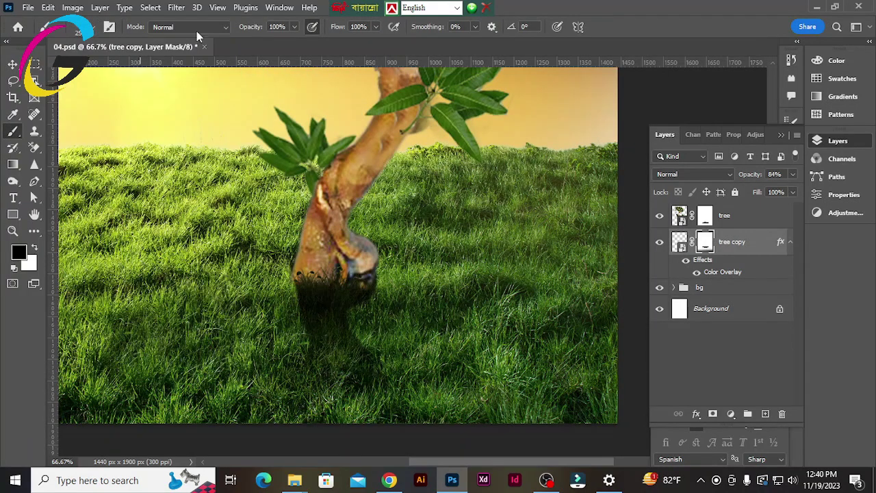
# Target the tree layer's mask and pick a grass-shaped brush tip for blending the base.
pyautogui.hotkey('ctrl', '+')
pyautogui.press('v')
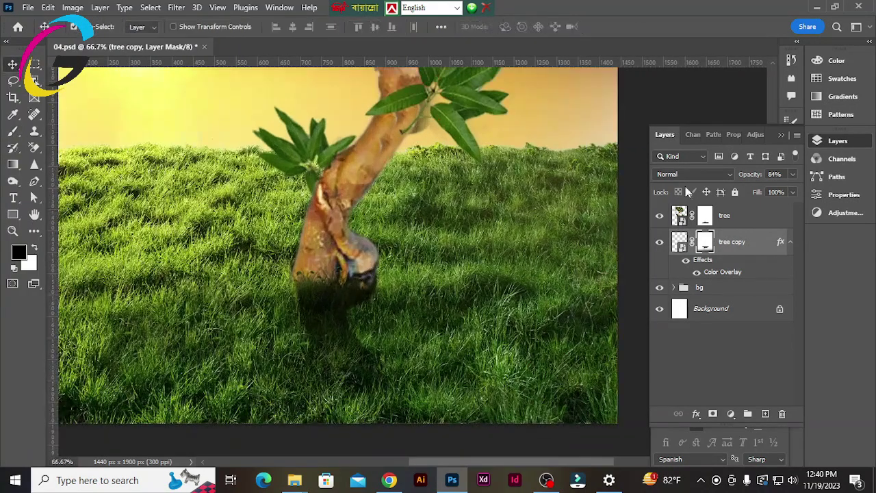
pyautogui.hotkey('alt', 'shift', 'o')
pyautogui.click(705, 216)
pyautogui.press('b')
pyautogui.click(73, 26)
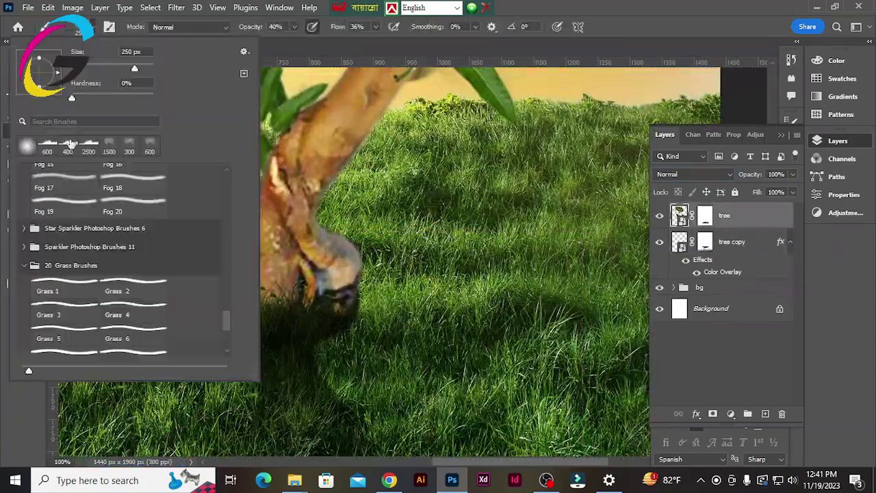
pyautogui.doubleClick(62, 349)
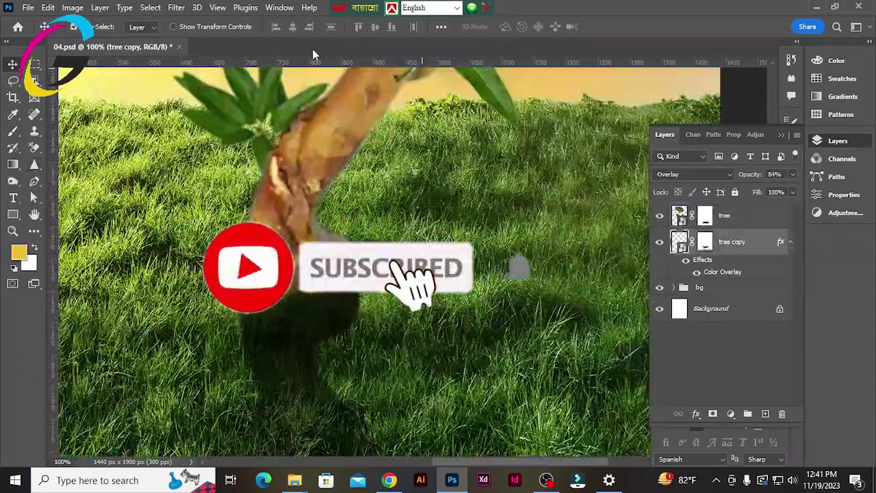
# Soften the tree shadow with a Gaussian Blur at a raised radius.
pyautogui.click(177, 8)
pyautogui.click(367, 219)
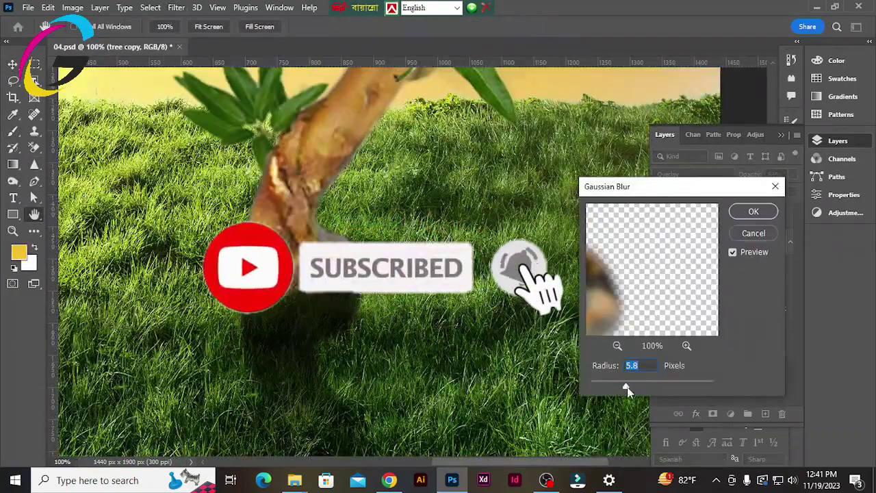
pyautogui.moveTo(628, 386); pyautogui.dragTo(605, 389)
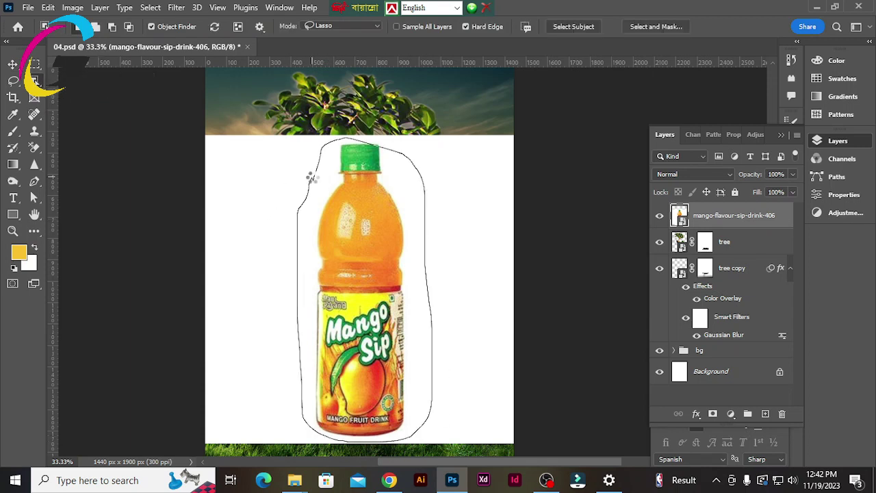
# Resize and rotate the Mango Sip bottle upright, then move its layer below the tree.
pyautogui.scroll(5, 313, 179)
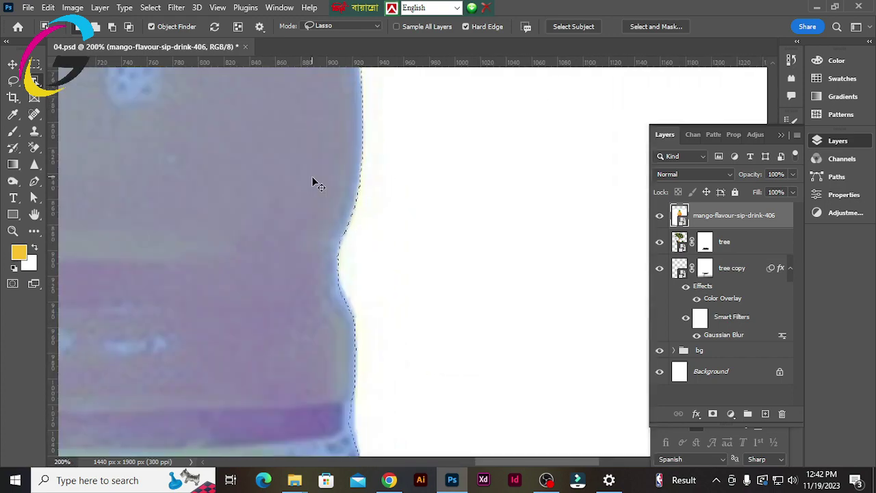
pyautogui.scroll(3, 312, 180)
pyautogui.scroll(-4, 313, 179)
pyautogui.scroll(-3, 313, 180)
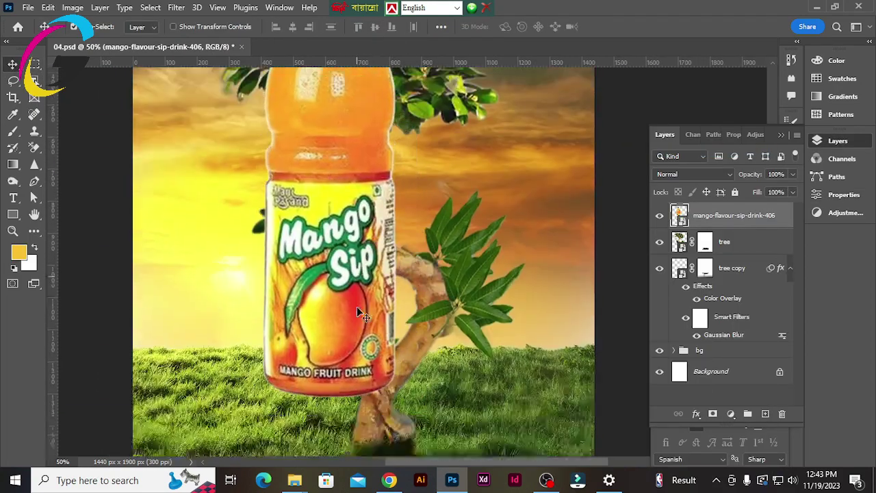
pyautogui.hotkey('ctrl', 't')
pyautogui.scroll(2, 376, 311)
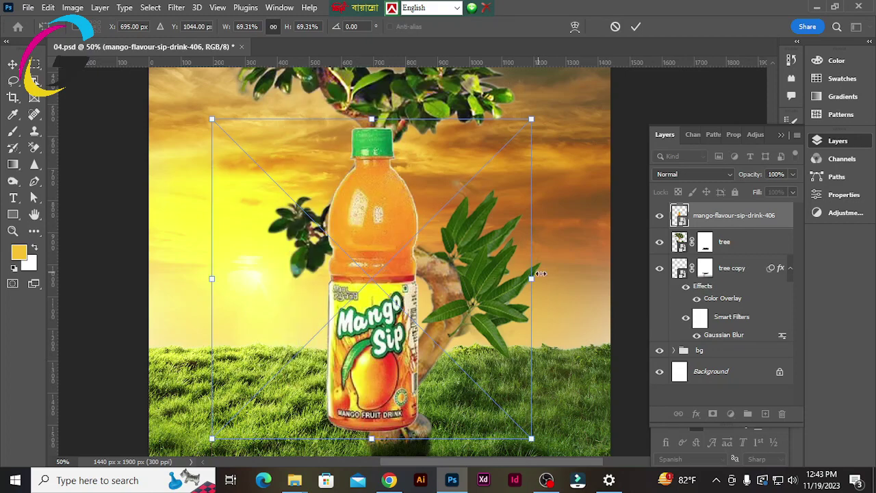
pyautogui.moveTo(210, 114); pyautogui.dragTo(381, 310)
pyautogui.moveTo(225, 96); pyautogui.dragTo(212, 98)
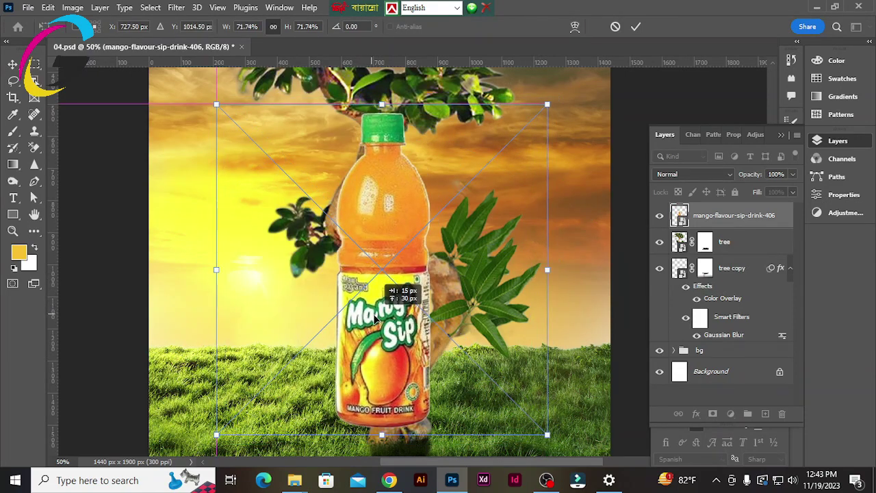
pyautogui.press('Return')
pyautogui.moveTo(743, 221); pyautogui.dragTo(743, 255)
pyautogui.scroll(1, 342, 356)
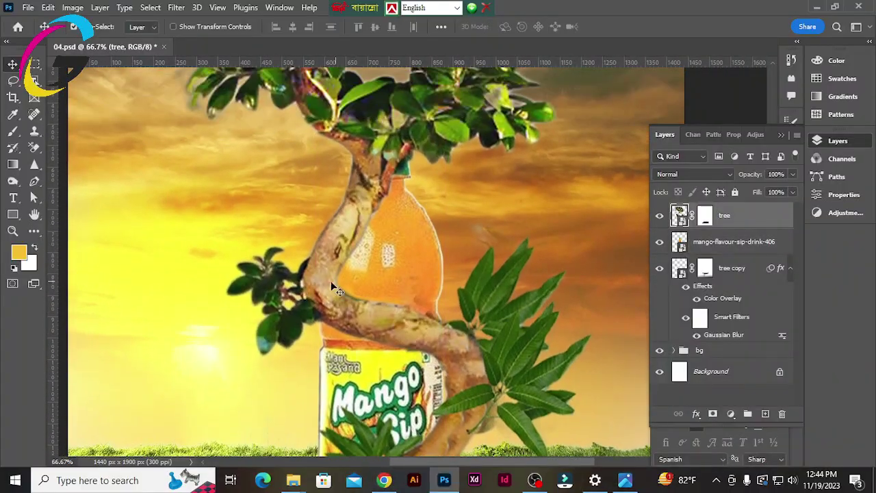
# Make the tree layer warpable and put it into Warp transform mode.
pyautogui.rightClick(331, 281)
pyautogui.press('Escape')
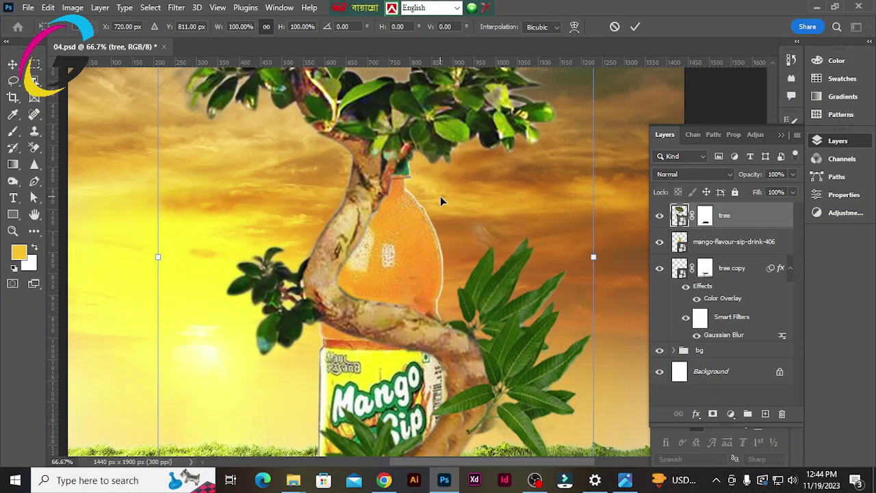
pyautogui.hotkey('ctrl', '-')
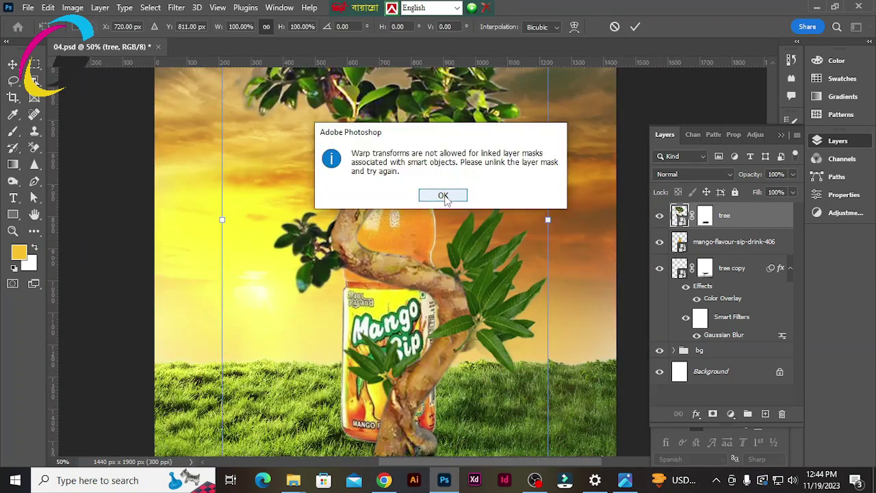
pyautogui.click(442, 194)
pyautogui.rightClick(760, 215)
pyautogui.click(629, 184)
pyautogui.hotkey('ctrl', 't')
pyautogui.rightClick(372, 215)
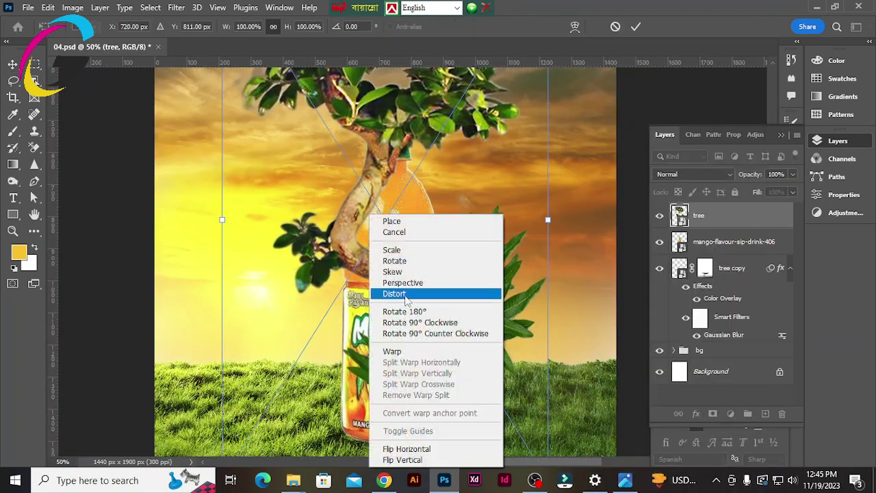
pyautogui.click(391, 354)
# Add a crosswise warp split and drag mesh points so the trunk coils around the bottle.
pyautogui.click(280, 227)
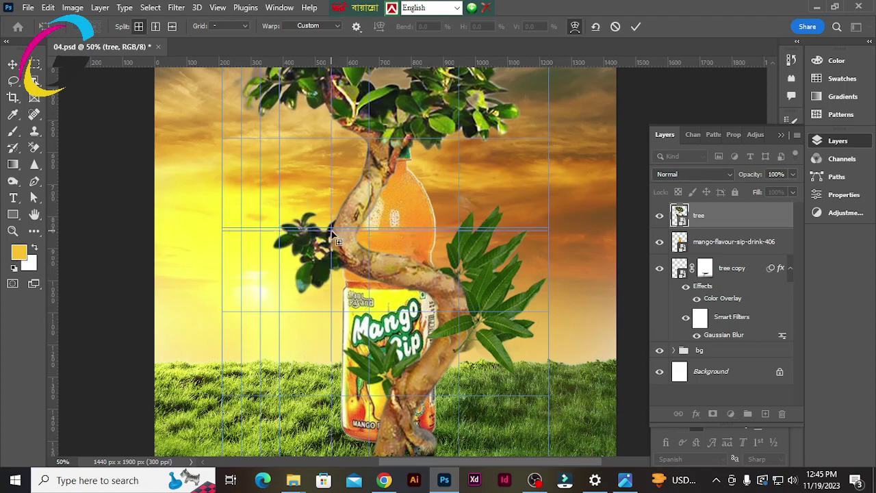
pyautogui.moveTo(334, 235)
pyautogui.mouseDown()
pyautogui.moveTo(420, 142)
pyautogui.moveTo(411, 149)
pyautogui.mouseUp()
pyautogui.moveTo(315, 233); pyautogui.dragTo(369, 204)
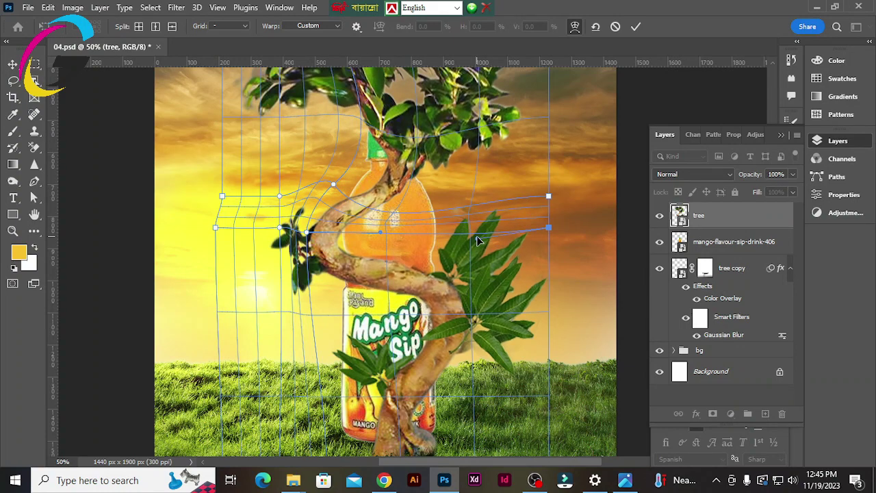
pyautogui.moveTo(476, 236); pyautogui.dragTo(449, 250)
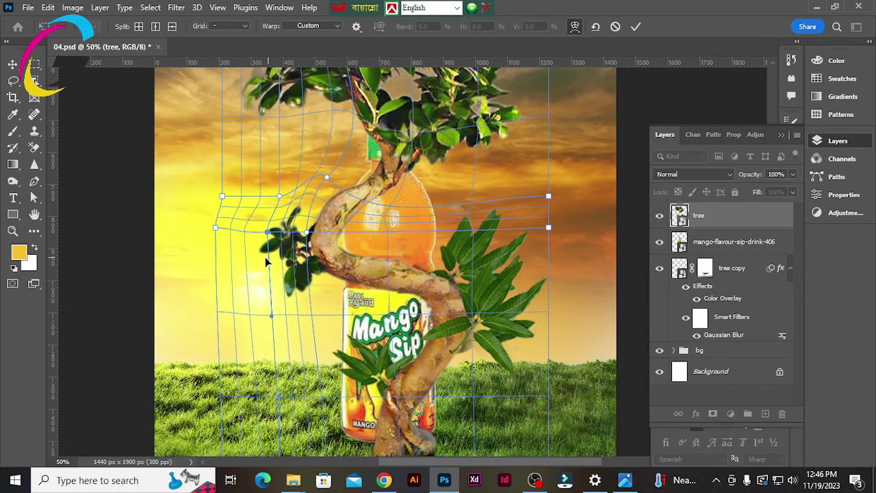
pyautogui.moveTo(266, 261); pyautogui.dragTo(415, 135)
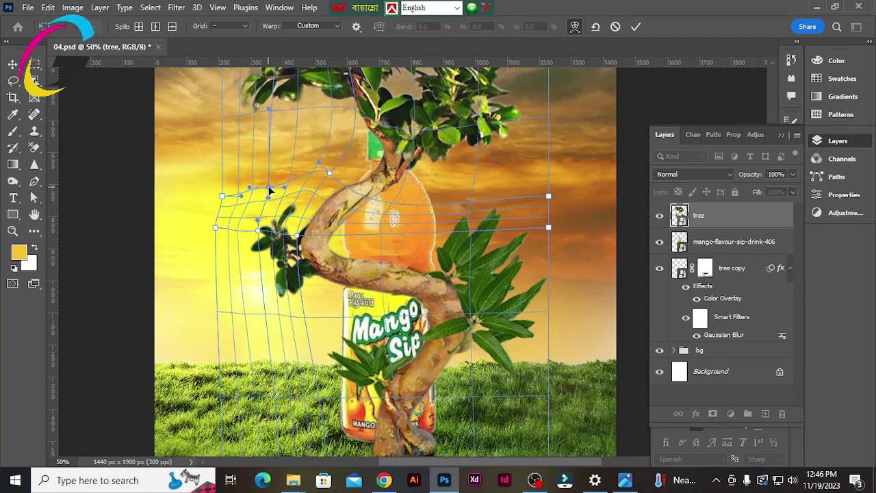
pyautogui.scroll(3, 301, 199)
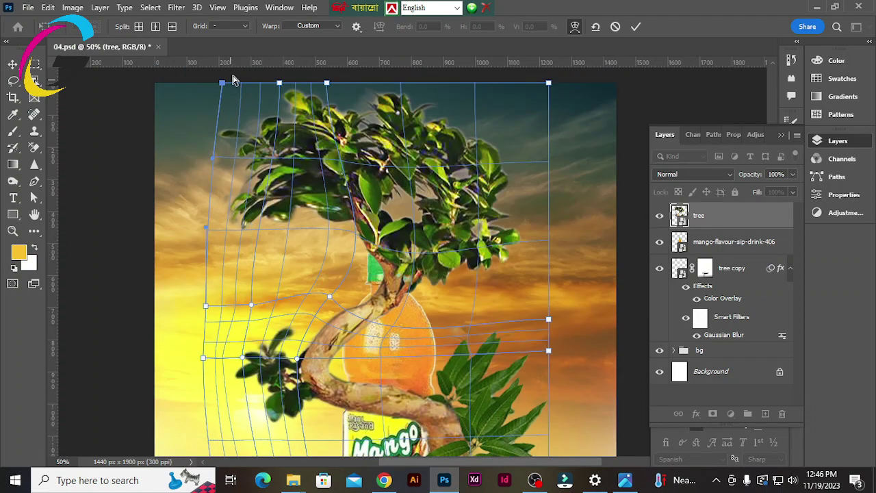
pyautogui.scroll(-2, 548, 247)
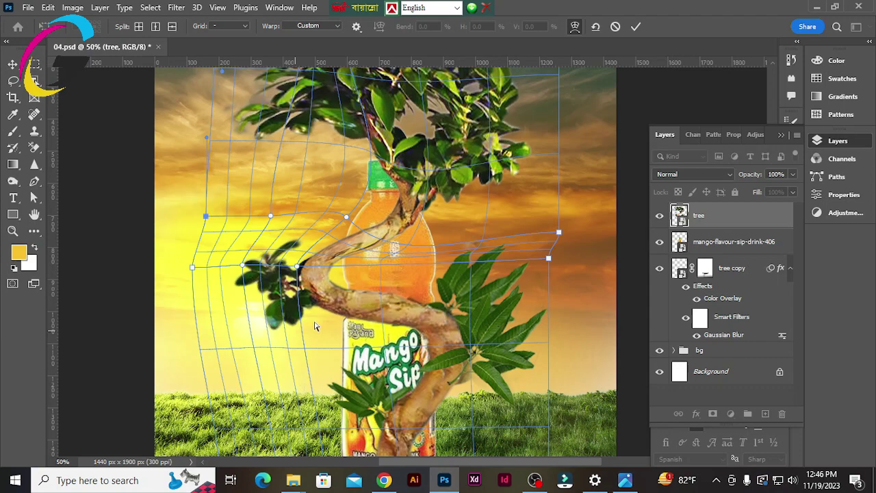
pyautogui.moveTo(346, 216); pyautogui.dragTo(423, 245)
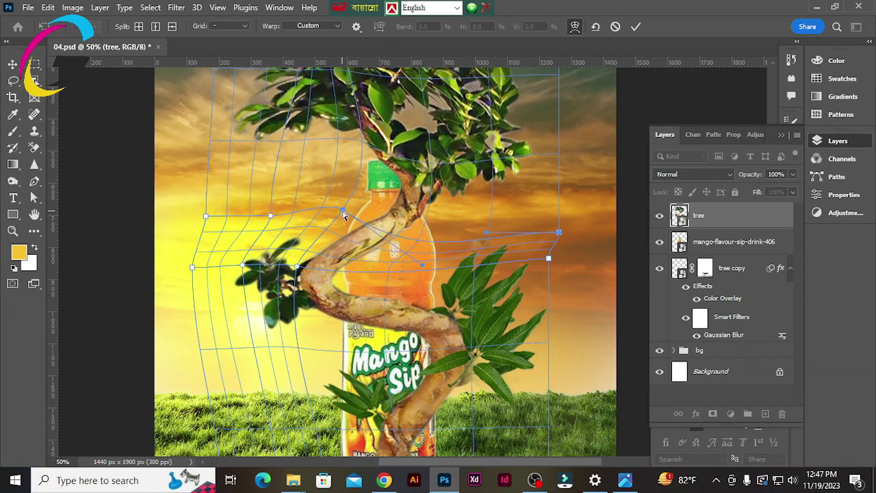
pyautogui.press('Return')
pyautogui.scroll(-2, 408, 186)
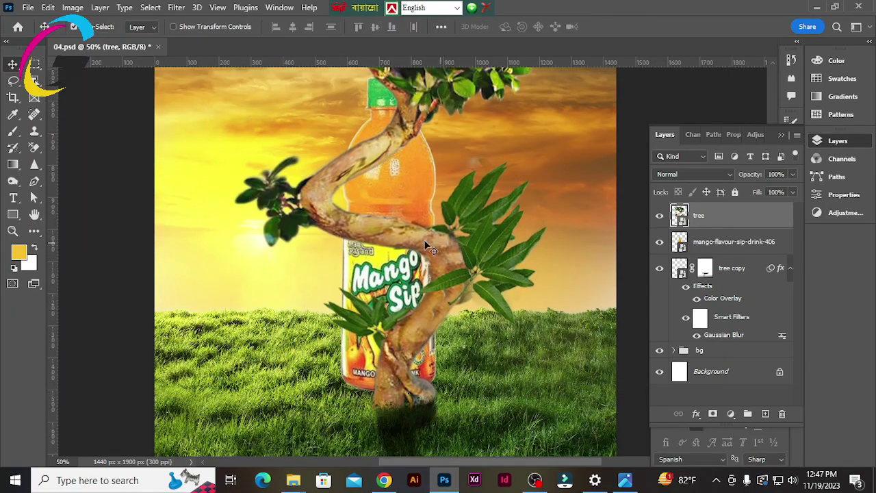
# Lower the tree's opacity to see the bottle and add a layer mask to the tree.
pyautogui.scroll(1, 403, 226)
pyautogui.moveTo(753, 174)
pyautogui.mouseDown()
pyautogui.moveTo(733, 174)
pyautogui.moveTo(753, 174)
pyautogui.moveTo(734, 186)
pyautogui.mouseUp()
pyautogui.scroll(2, 460, 296)
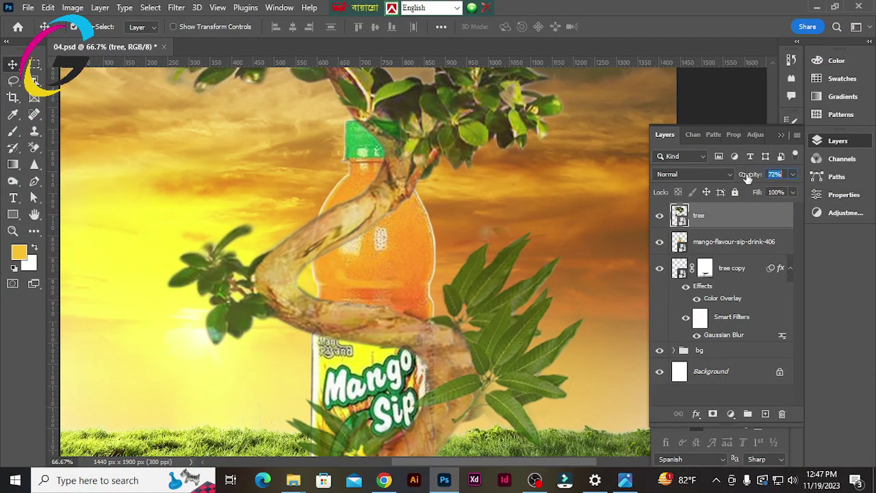
pyautogui.click(713, 414)
pyautogui.scroll(1, 447, 355)
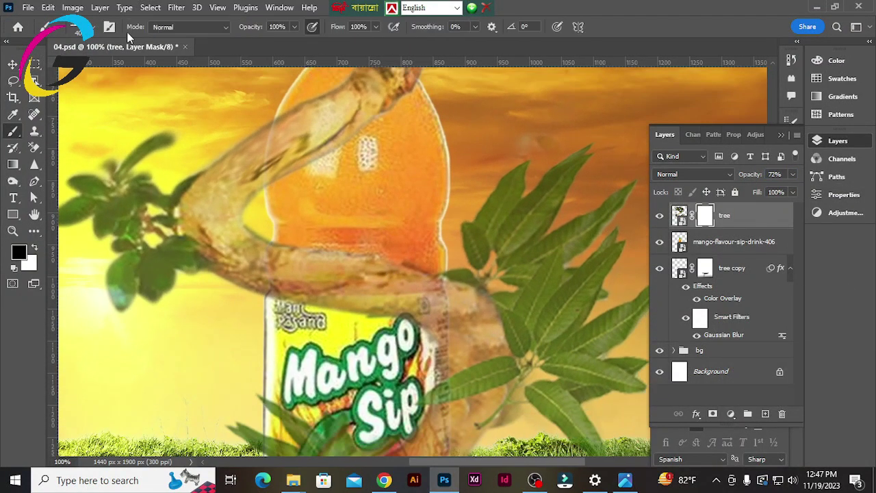
pyautogui.press(']')
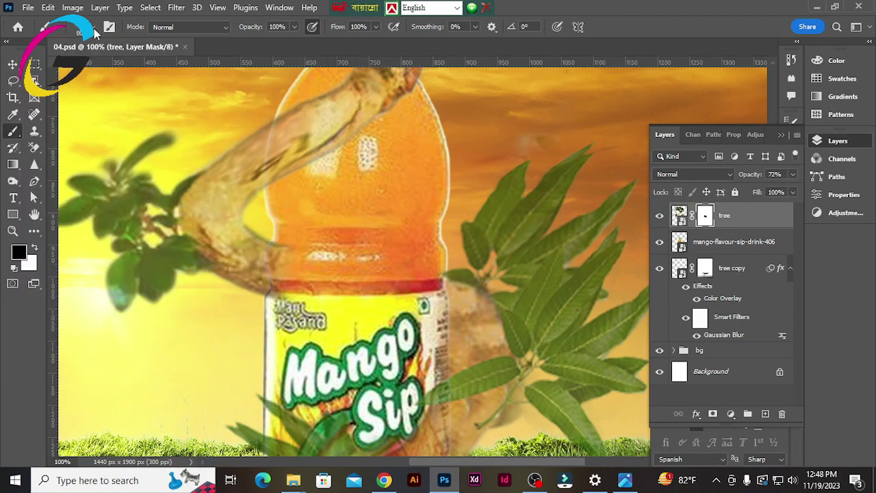
# Paint black on the tree mask along the bottle's right edge and over its top.
pyautogui.hotkey('ctrl', '+')
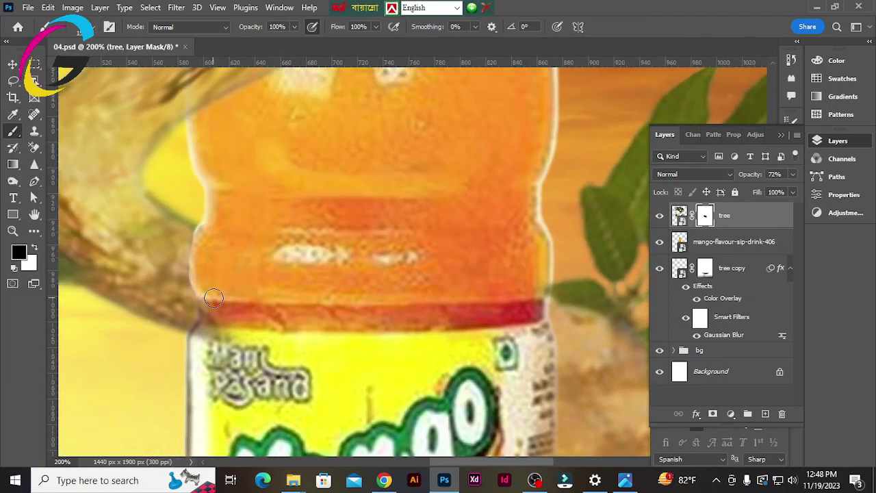
pyautogui.scroll(-3, 287, 240)
pyautogui.hscroll(3, 371, 148)
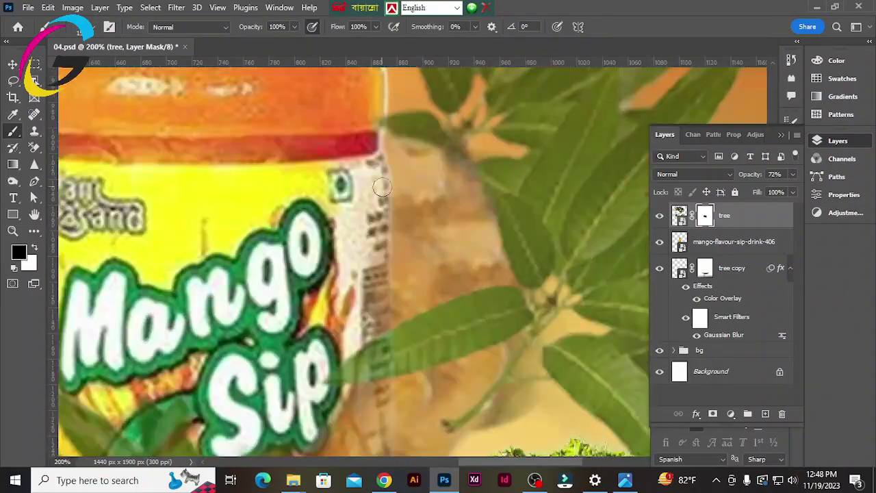
pyautogui.moveTo(364, 296); pyautogui.dragTo(346, 171)
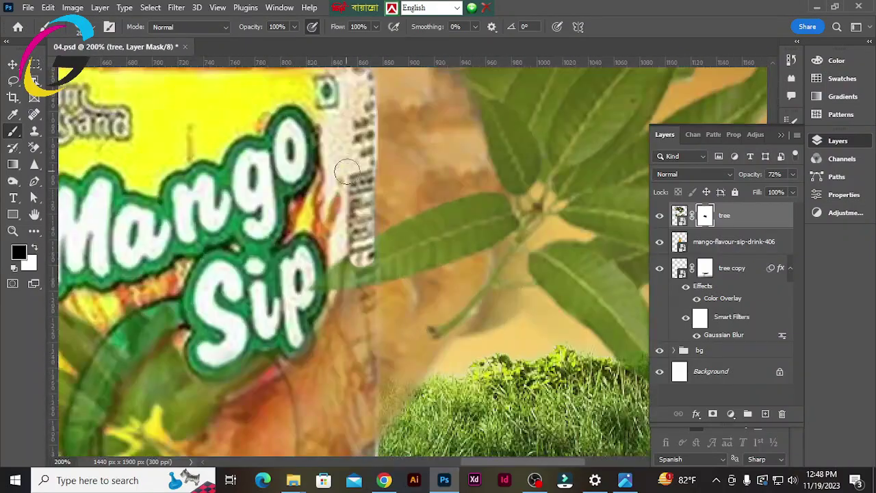
pyautogui.hotkey('ctrl', '0')
pyautogui.hotkey('ctrl', '+')
pyautogui.hotkey('ctrl', '+')
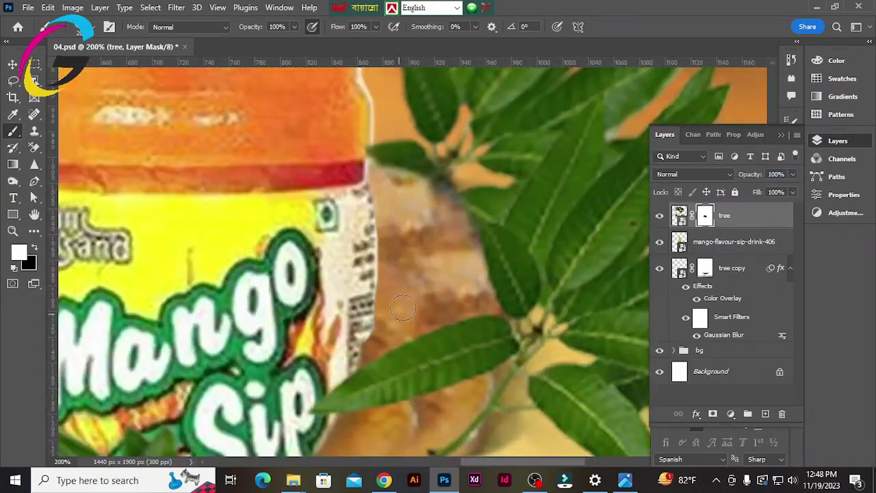
pyautogui.scroll(-1, 362, 129)
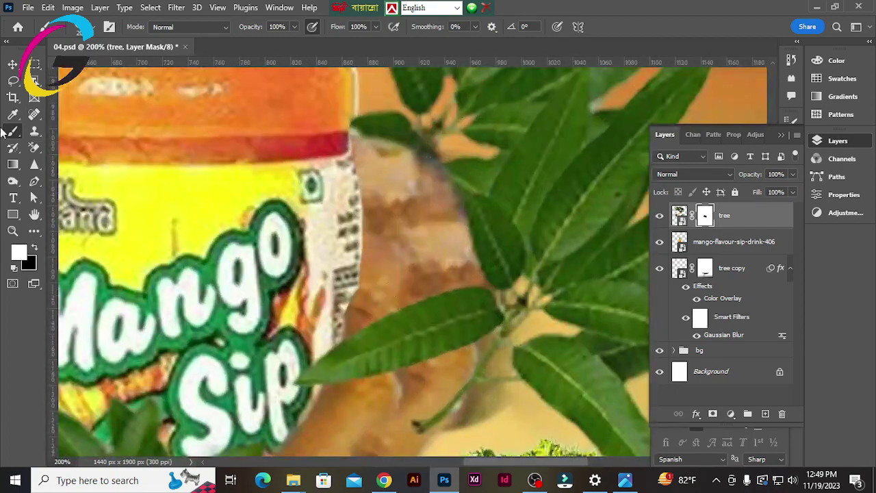
pyautogui.click(52, 26)
pyautogui.press('Escape')
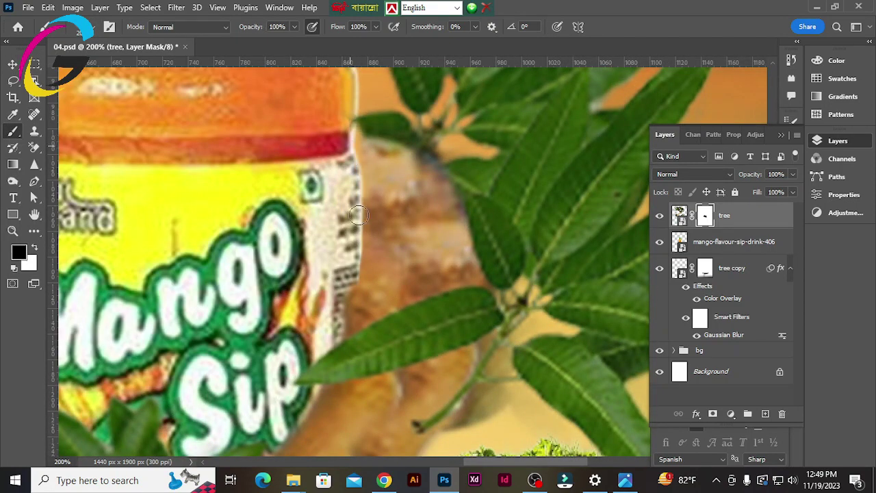
pyautogui.moveTo(362, 234); pyautogui.dragTo(357, 329)
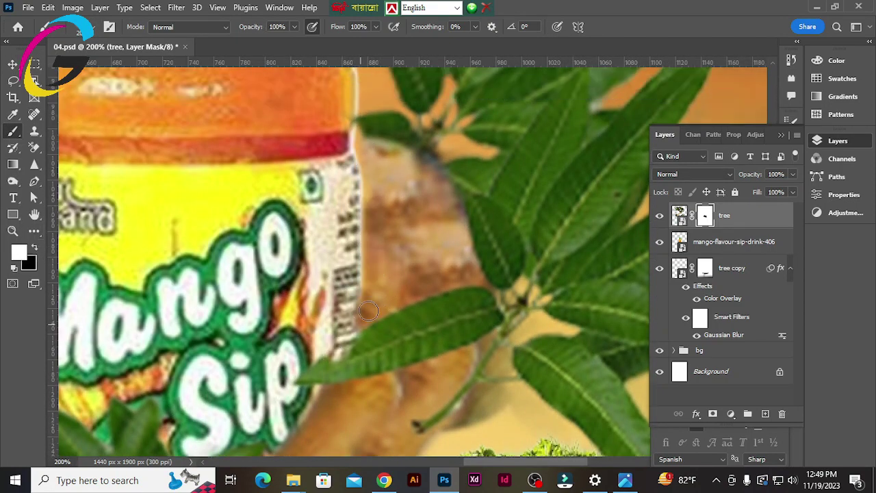
pyautogui.scroll(2, 385, 176)
pyautogui.moveTo(226, 178); pyautogui.dragTo(348, 178)
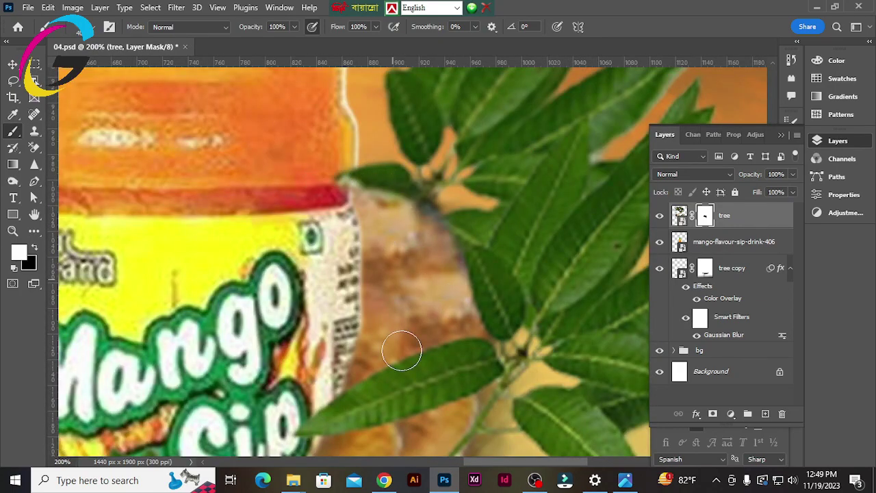
# Zoom out to check the whole bottle and switch to the Move tool.
pyautogui.hotkey('ctrl', '0')
pyautogui.hotkey('ctrl', '1')
pyautogui.scroll(-5, 557, 419)
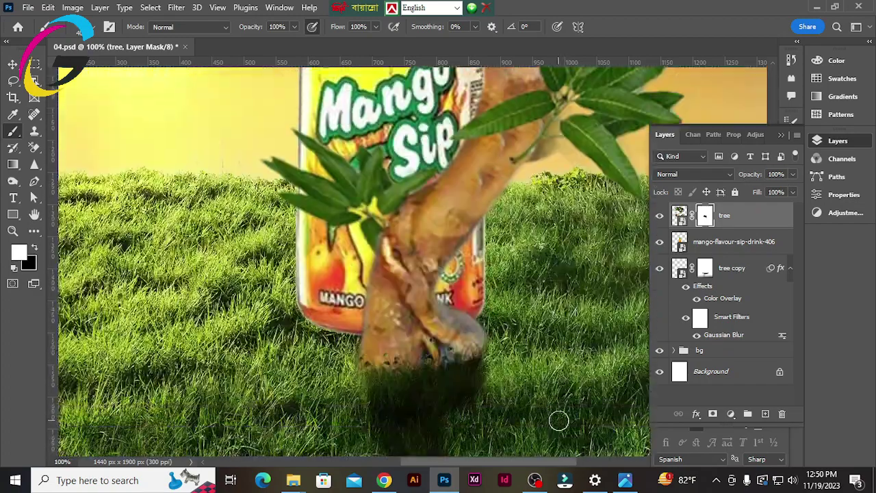
pyautogui.press('v')
pyautogui.scroll(1, 401, 180)
pyautogui.scroll(4, 411, 219)
pyautogui.scroll(2, 428, 256)
# Load the tree outline as a selection, set black as paint colour, then undo the attempt.
pyautogui.scroll(-3, 428, 256)
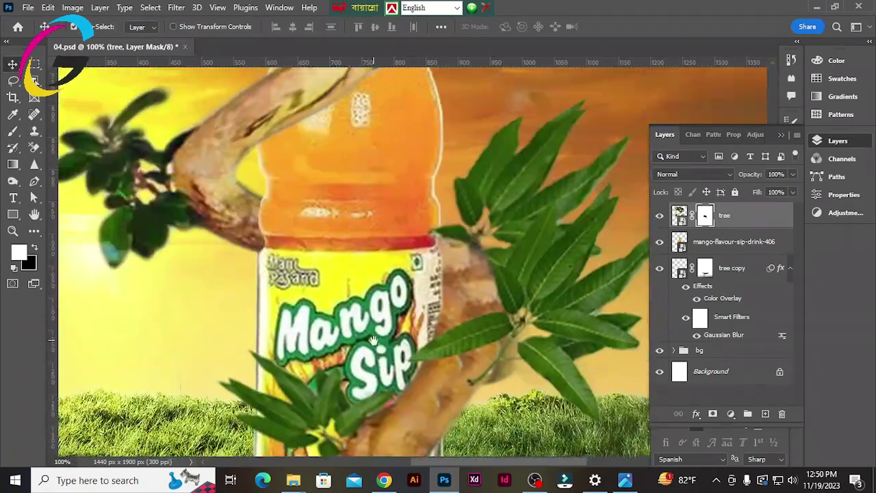
pyautogui.click(732, 241)
pyautogui.keyDown('shift'); pyautogui.click(724, 215); pyautogui.keyUp('shift')
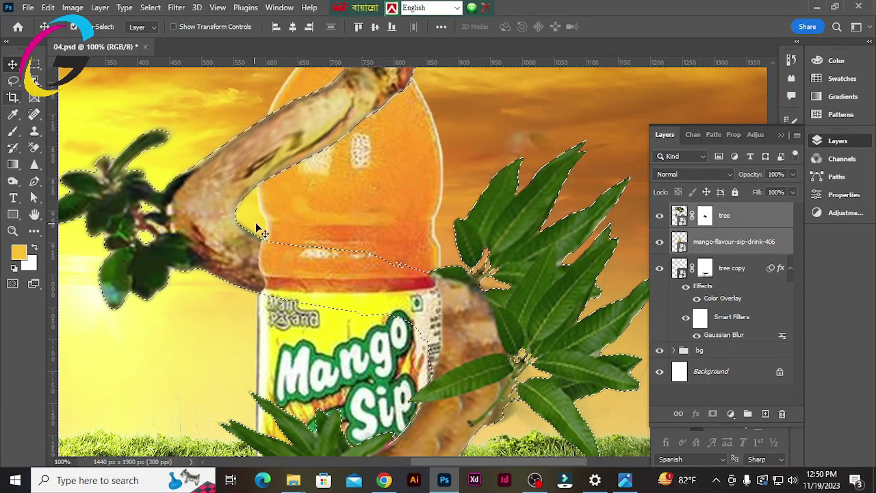
pyautogui.press('b')
pyautogui.click(724, 215)
pyautogui.hotkey('ctrl', 'shift', 'alt', 'n')
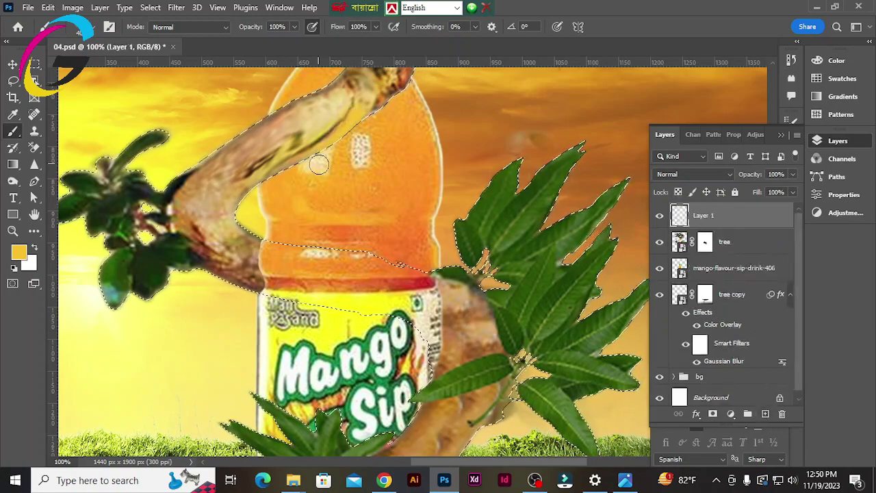
pyautogui.click(19, 253)
pyautogui.click(542, 417)
pyautogui.click(826, 237)
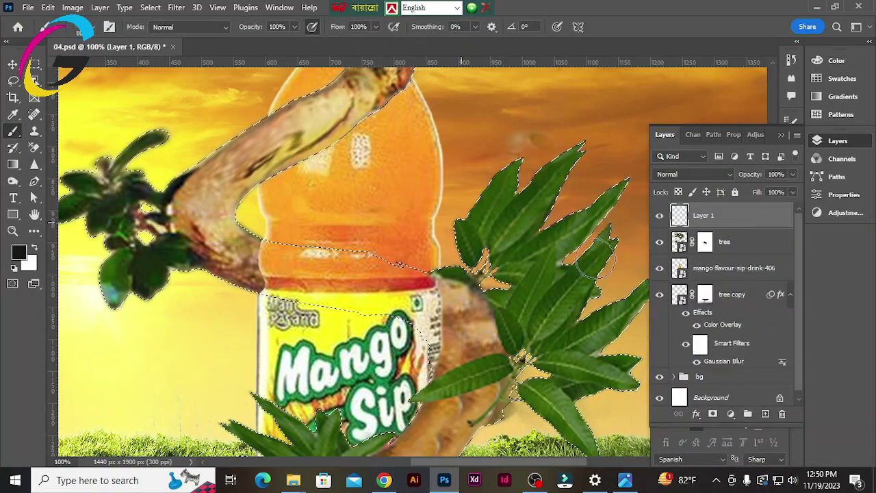
pyautogui.hotkey('ctrl', 'z')
pyautogui.hotkey('ctrl', 'z')
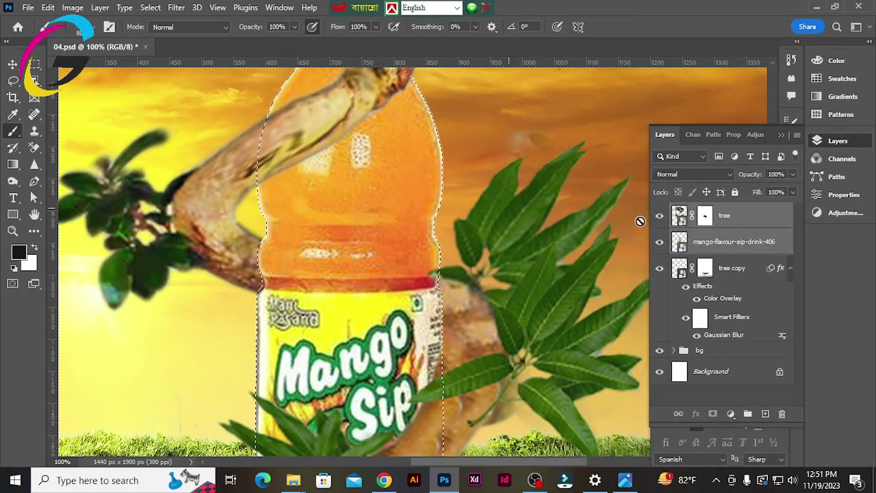
# Add an empty shadow layer beneath the tree and lower its opacity.
pyautogui.hotkey('ctrl', 'shift', 'alt', 'n')
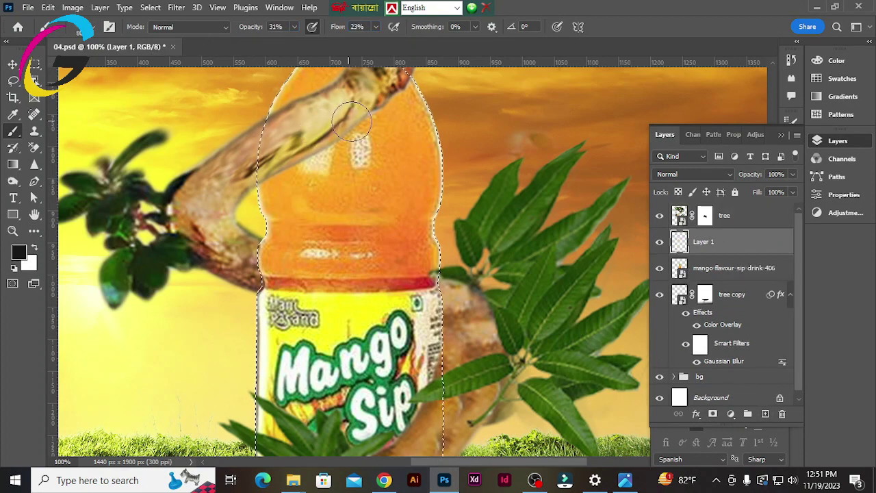
pyautogui.scroll(-4, 385, 108)
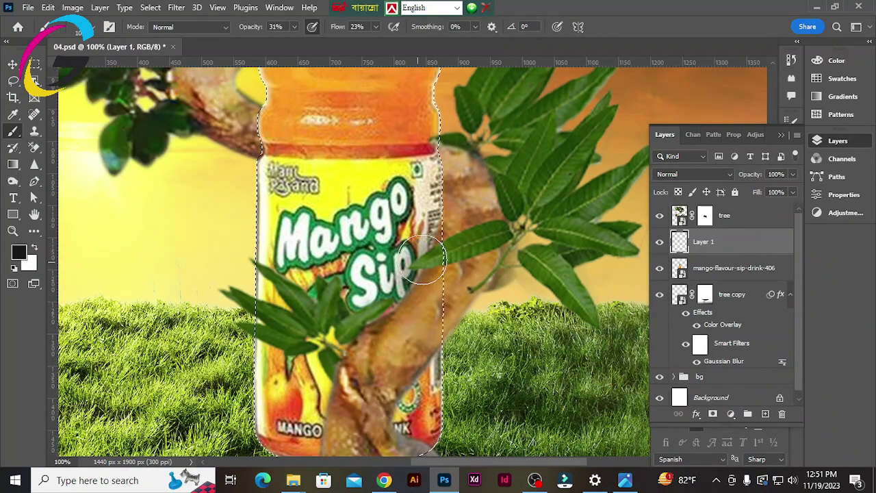
pyautogui.scroll(-2, 423, 260)
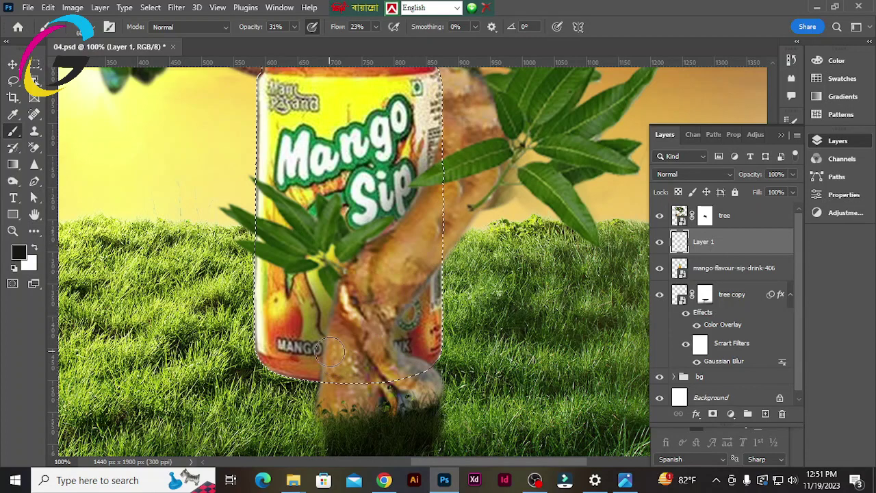
pyautogui.scroll(1, 343, 262)
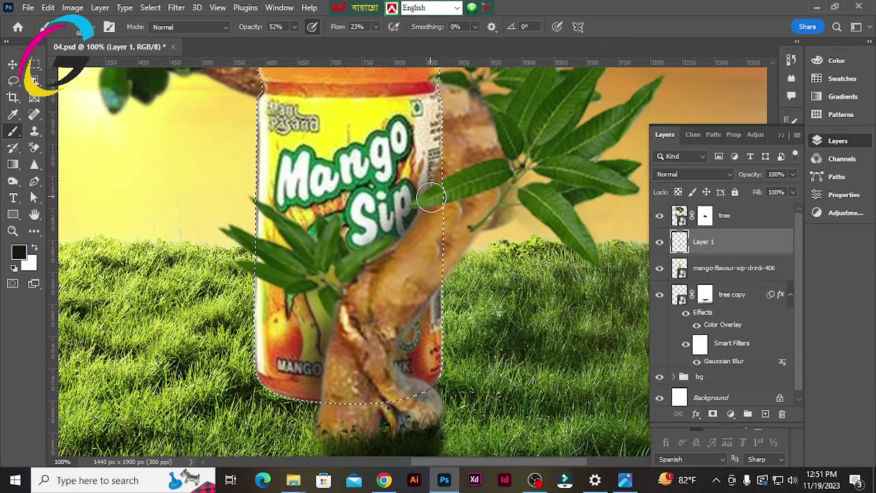
pyautogui.scroll(5, 382, 108)
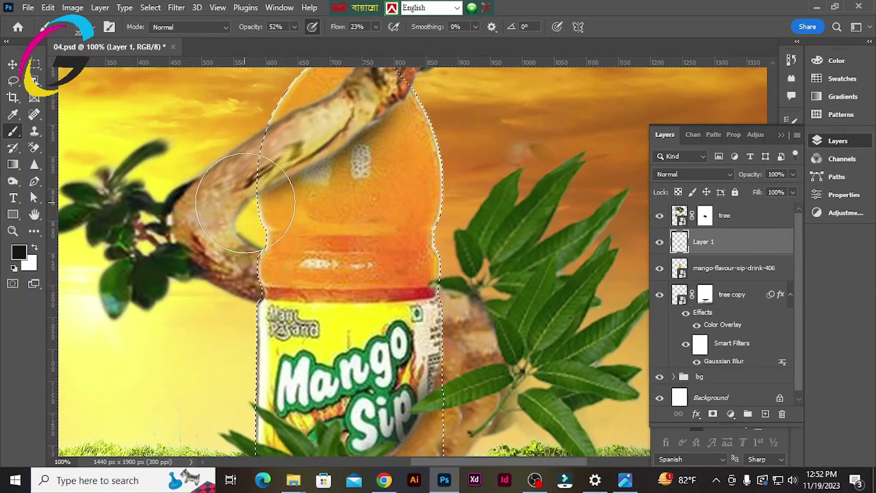
pyautogui.hotkey('ctrl', '0')
pyautogui.hotkey('ctrl', '+')
pyautogui.hotkey('ctrl', '+')
pyautogui.moveTo(761, 175); pyautogui.dragTo(756, 175)
pyautogui.scroll(2, 137, 157)
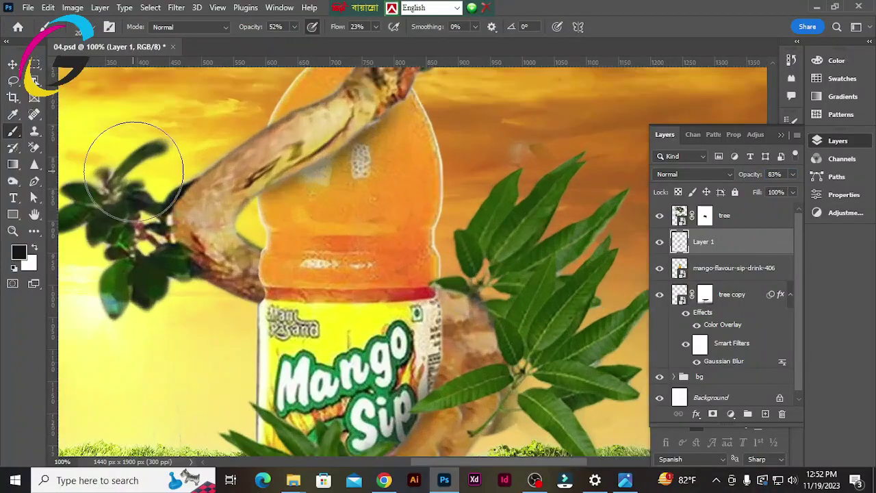
# Zoom in on the bottle's base and target the bottle layer's mask.
pyautogui.press('v')
pyautogui.click(98, 352)
pyautogui.hotkey('ctrl', '-')
pyautogui.scroll(-3, 322, 177)
pyautogui.hotkey('ctrl', '+')
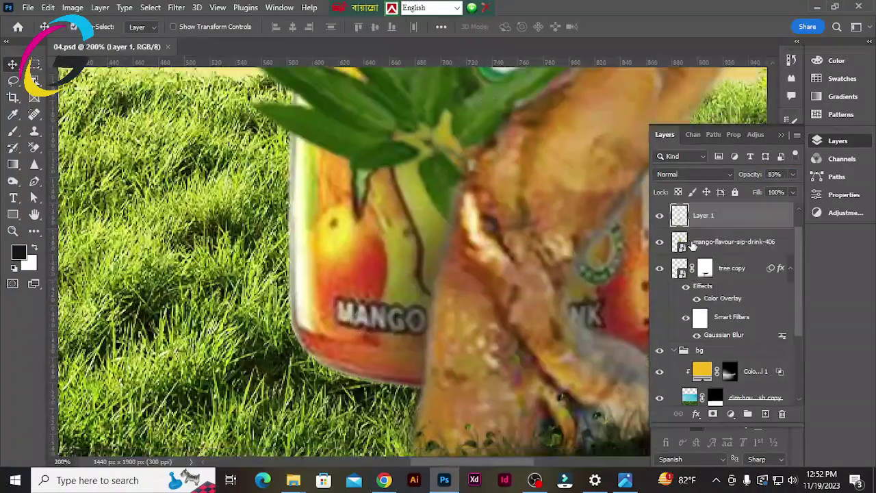
pyautogui.click(705, 242)
# Add a Brightness/Contrast adjustment brightening the bottle, clipped to the bottle layer.
pyautogui.press('b')
pyautogui.click(65, 27)
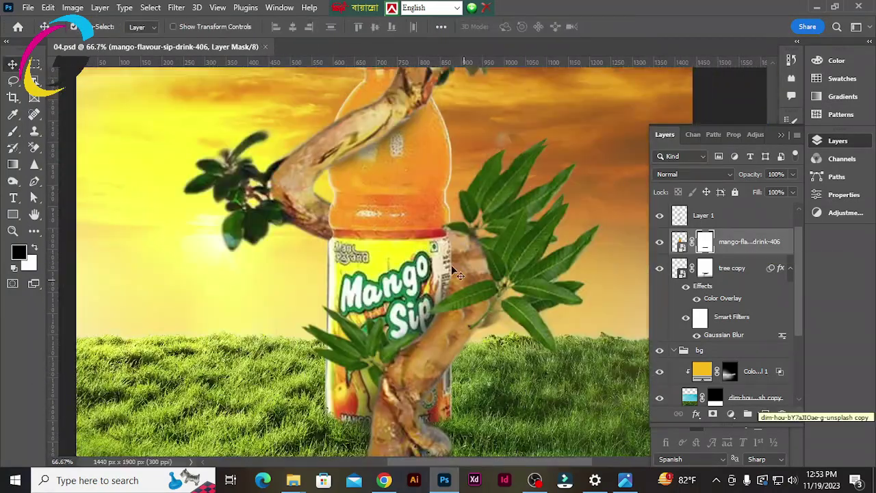
pyautogui.click(730, 415)
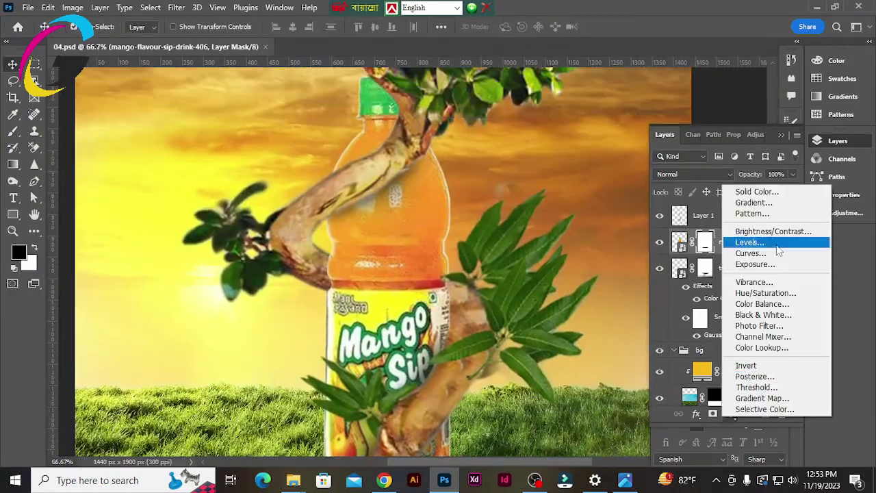
pyautogui.click(773, 230)
pyautogui.moveTo(723, 211); pyautogui.dragTo(730, 211)
pyautogui.click(665, 135)
# Invert the Brightness/Contrast mask and paint white to brighten only part of the bottle.
pyautogui.click(731, 414)
pyautogui.press('Escape')
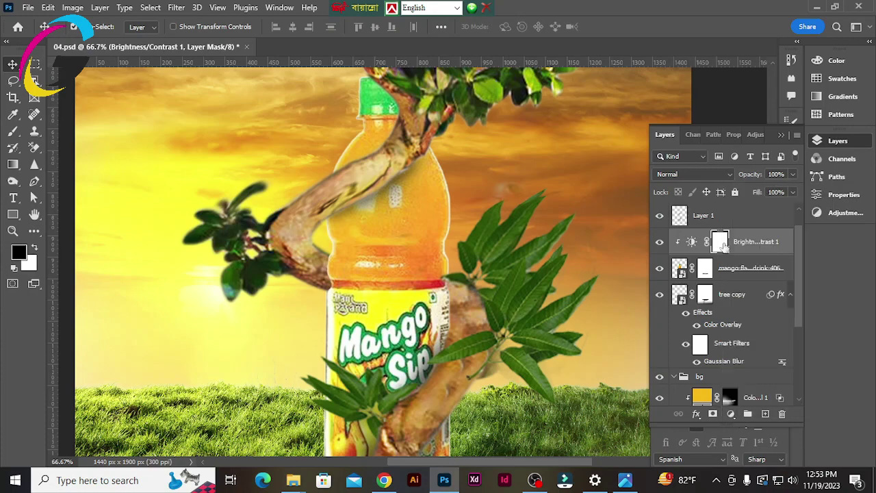
pyautogui.hotkey('ctrl', 'i')
pyautogui.press('b')
pyautogui.press('x')
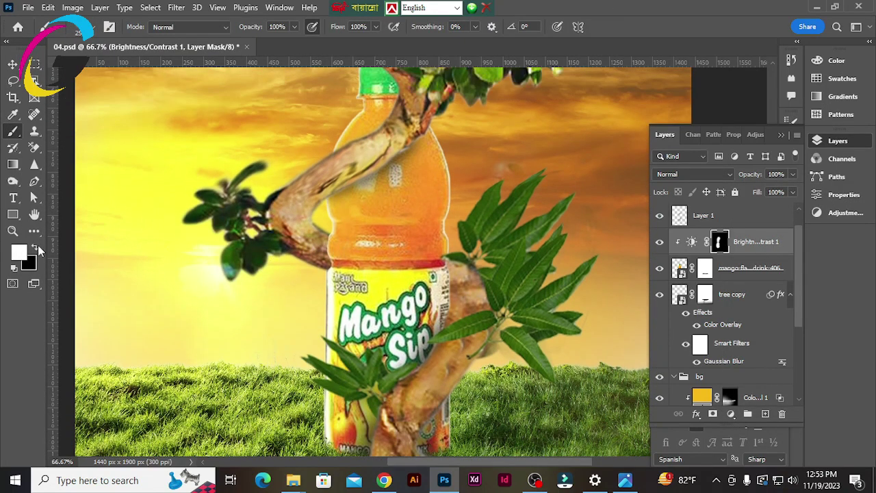
pyautogui.moveTo(304, 201); pyautogui.dragTo(349, 234)
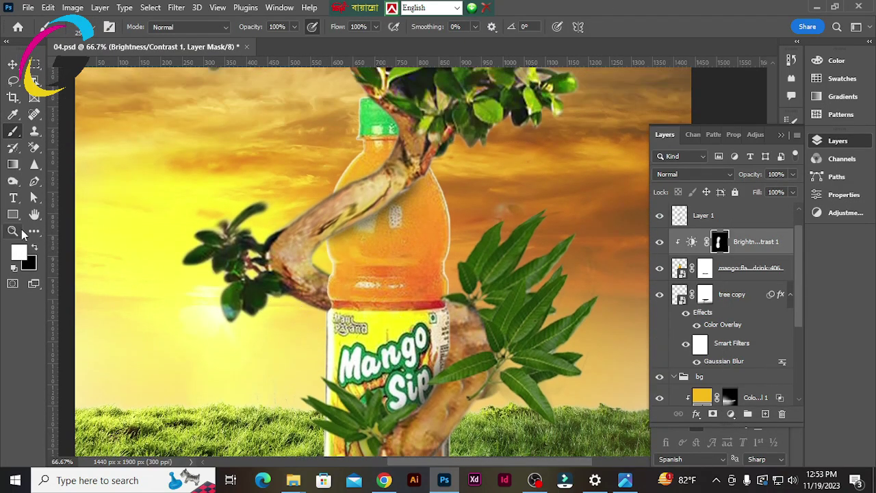
pyautogui.click(33, 248)
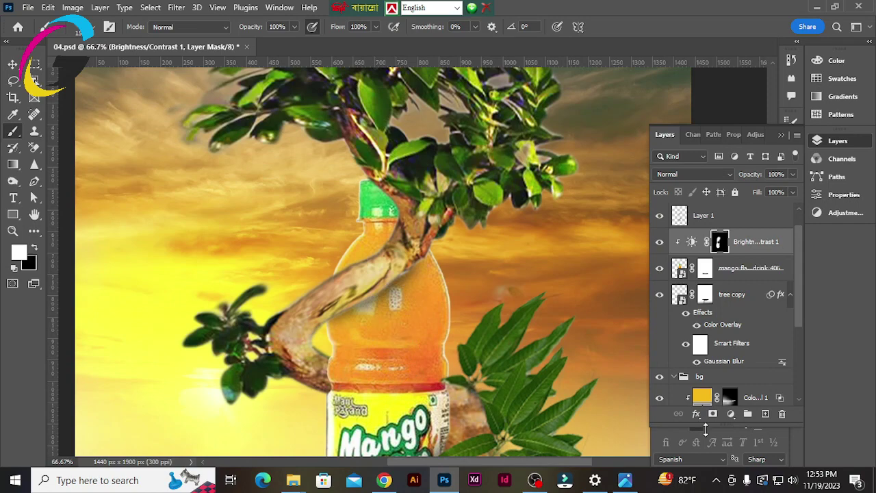
# Add a Levels adjustment at 27 / 0.89 / 193 and invert its mask to hide it.
pyautogui.click(730, 414)
pyautogui.click(746, 240)
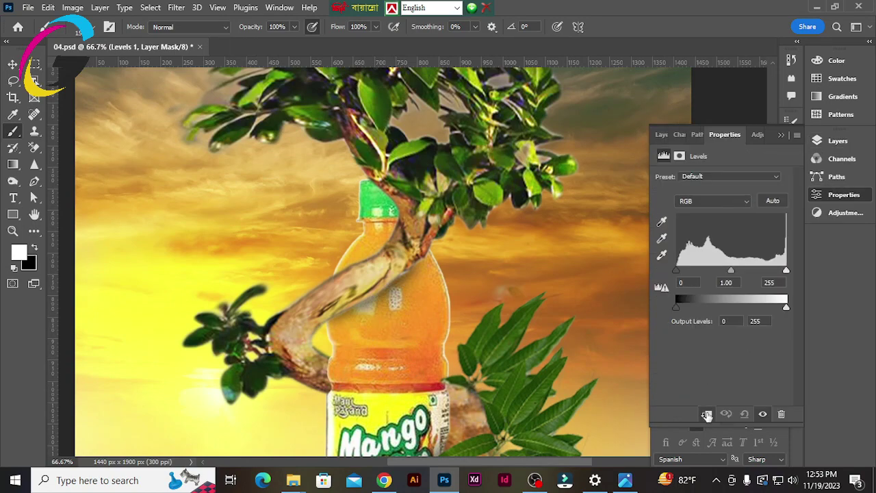
pyautogui.moveTo(737, 270); pyautogui.dragTo(726, 269)
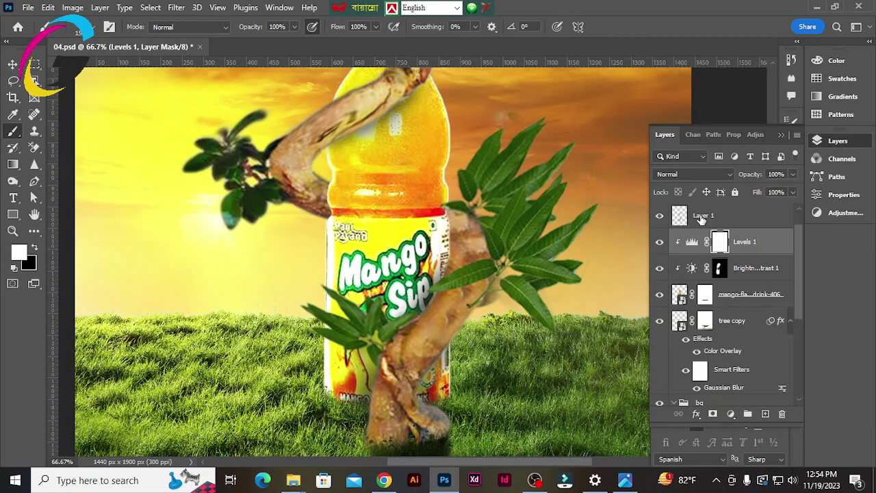
pyautogui.hotkey('ctrl', 'i')
pyautogui.scroll(5, 333, 89)
pyautogui.scroll(1, 333, 82)
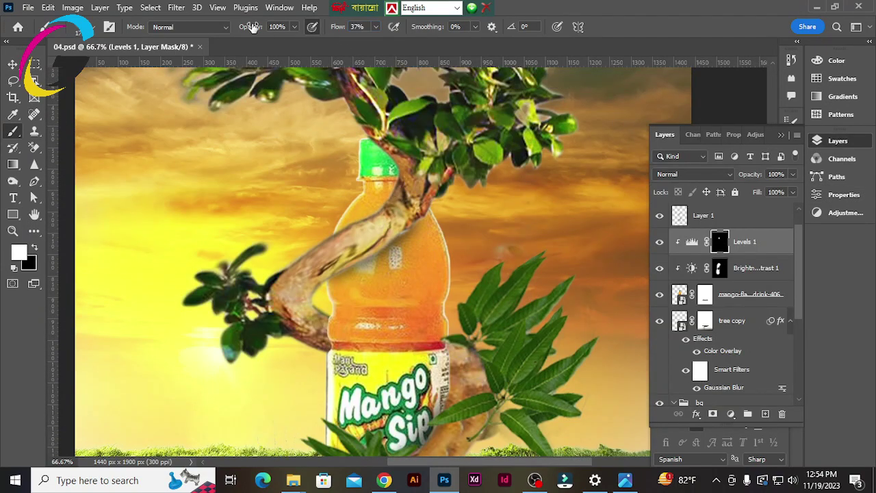
pyautogui.scroll(-5, 334, 311)
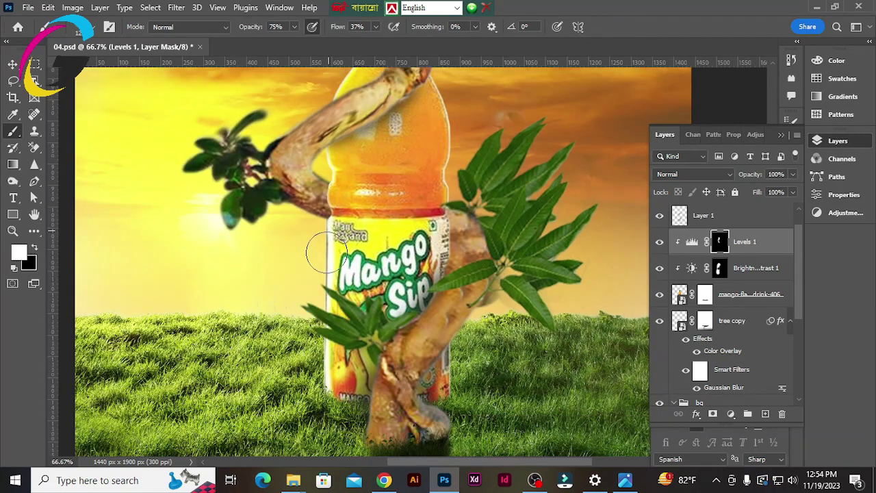
pyautogui.scroll(2, 335, 291)
pyautogui.scroll(3, 342, 190)
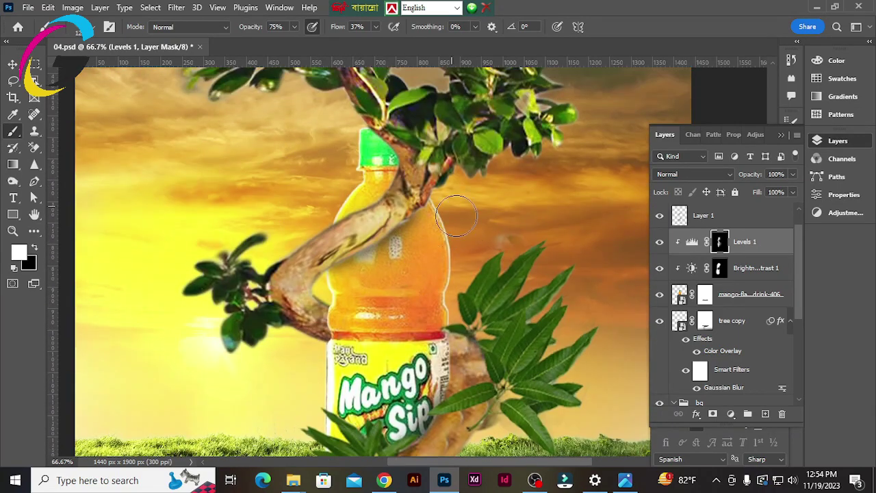
pyautogui.scroll(-2, 456, 217)
pyautogui.scroll(-1, 438, 288)
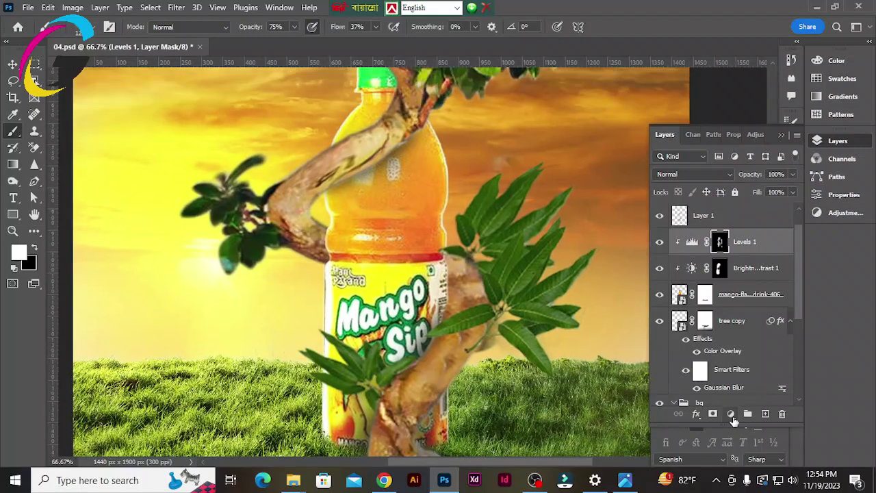
# Add a Curves adjustment darkening midtones (input 130, output 91) and invert its mask.
pyautogui.click(730, 414)
pyautogui.click(747, 260)
pyautogui.moveTo(768, 223); pyautogui.dragTo(768, 235)
pyautogui.moveTo(742, 269); pyautogui.dragTo(734, 271)
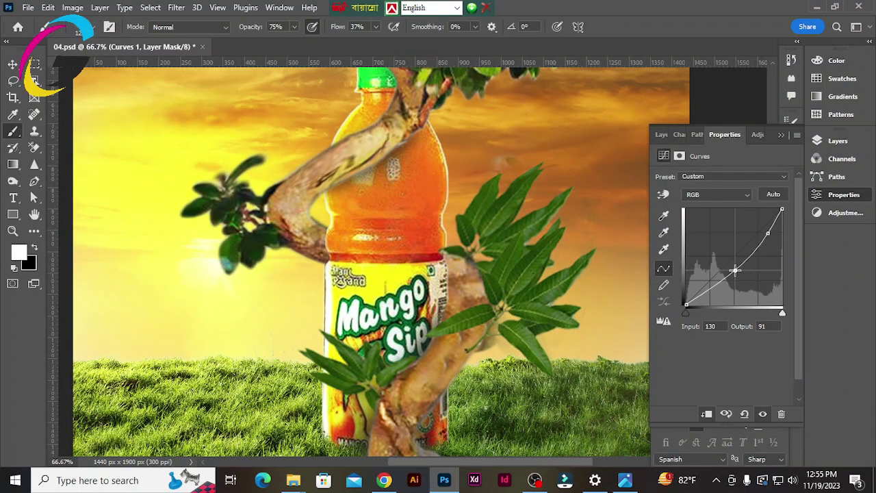
pyautogui.click(662, 134)
pyautogui.hotkey('ctrl', 'i')
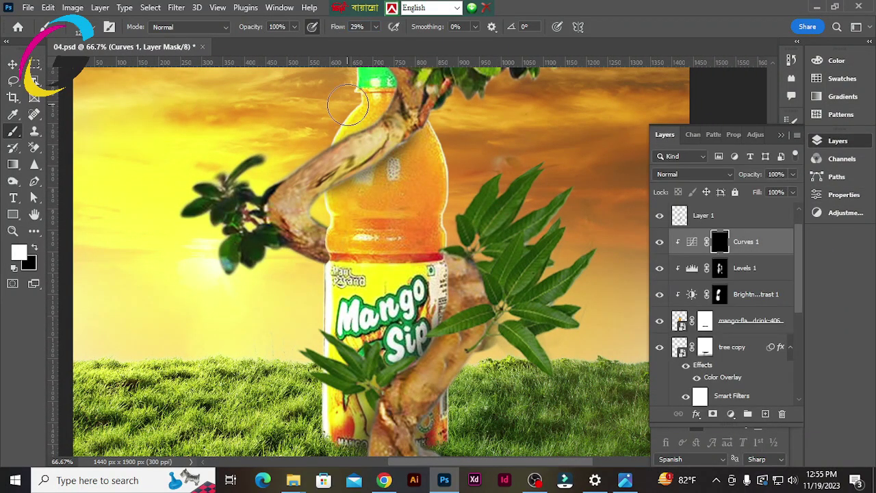
pyautogui.scroll(2, 348, 104)
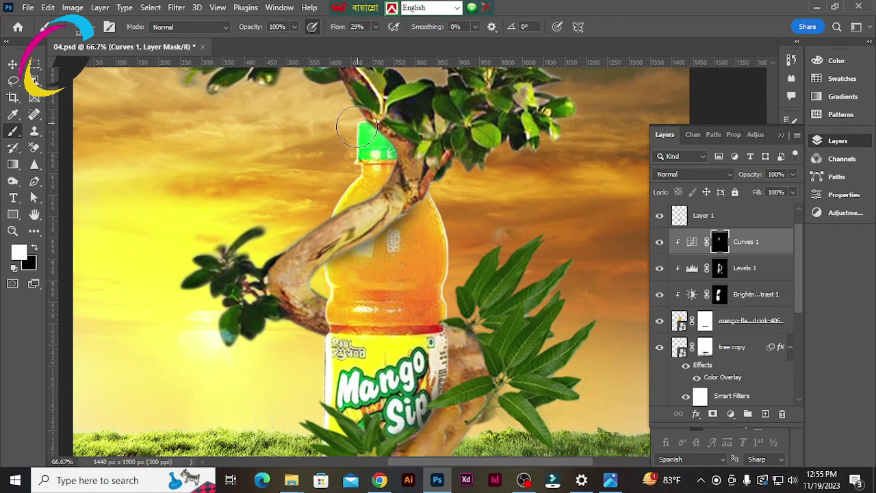
pyautogui.scroll(-2, 356, 128)
pyautogui.scroll(-5, 438, 288)
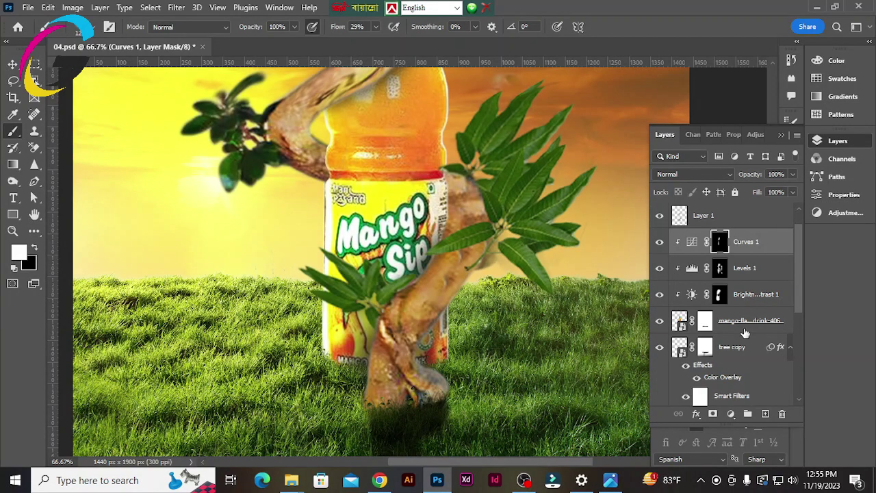
pyautogui.scroll(5, 449, 236)
pyautogui.scroll(-4, 444, 297)
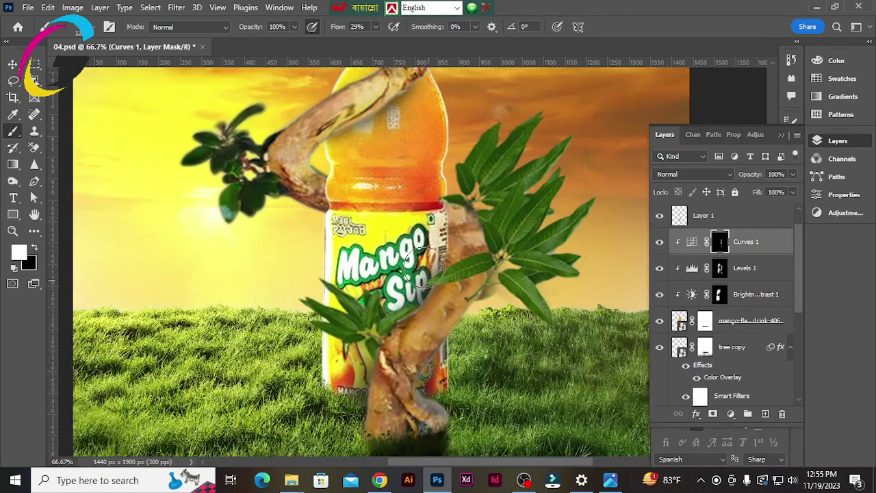
pyautogui.scroll(-5, 363, 261)
pyautogui.scroll(7, 346, 123)
# Add an orange Solid Color fill clipped to the bottle, set to Linear Dodge (Add) with Blend If.
pyautogui.press('x')
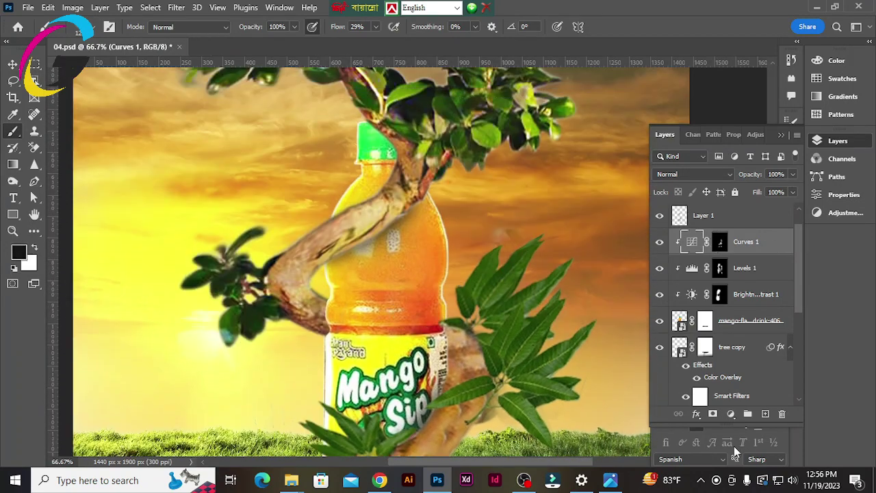
pyautogui.click(730, 414)
pyautogui.click(778, 191)
pyautogui.click(826, 234)
pyautogui.rightClick(767, 241)
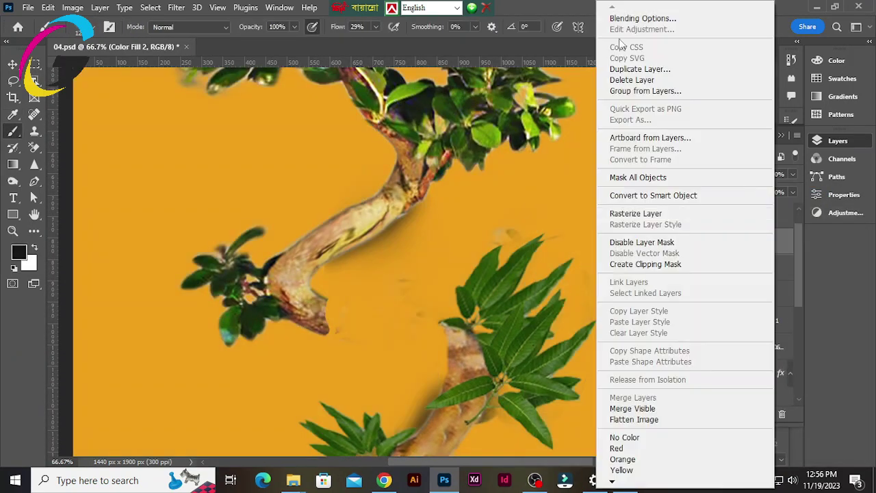
pyautogui.click(645, 264)
pyautogui.click(681, 171)
pyautogui.click(684, 261)
pyautogui.doubleClick(767, 182)
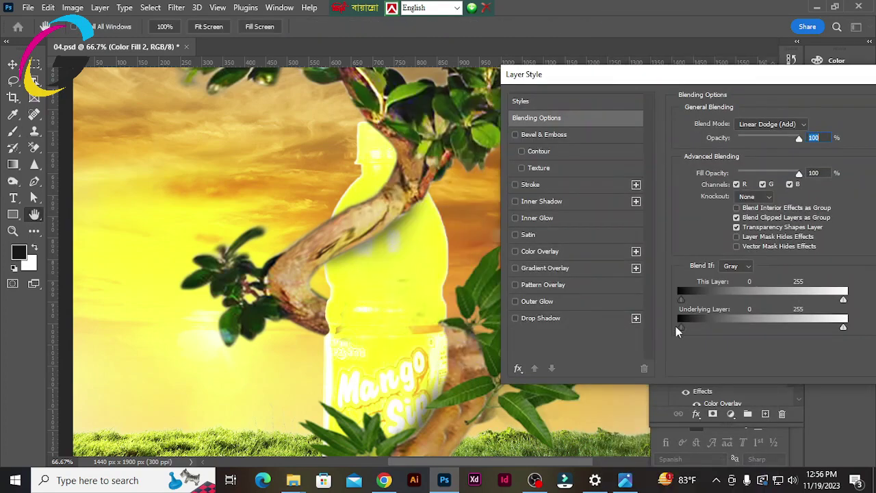
pyautogui.moveTo(758, 330); pyautogui.dragTo(742, 330)
pyautogui.press('Return')
# Invert the orange fill's mask and paint white over the bottle areas to reveal it.
pyautogui.press('b')
pyautogui.hotkey('ctrl', '1')
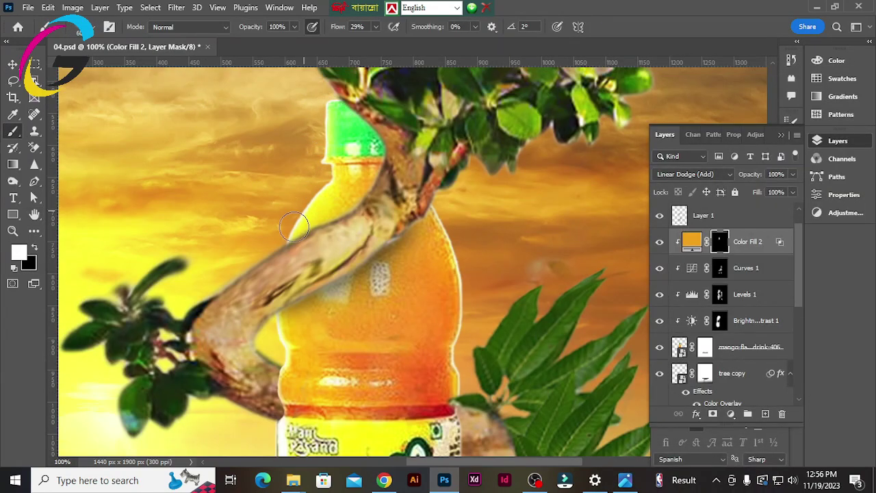
pyautogui.scroll(-5, 295, 226)
pyautogui.scroll(2, 308, 240)
pyautogui.scroll(3, 328, 253)
pyautogui.press(']')
pyautogui.press(']')
pyautogui.press(']')
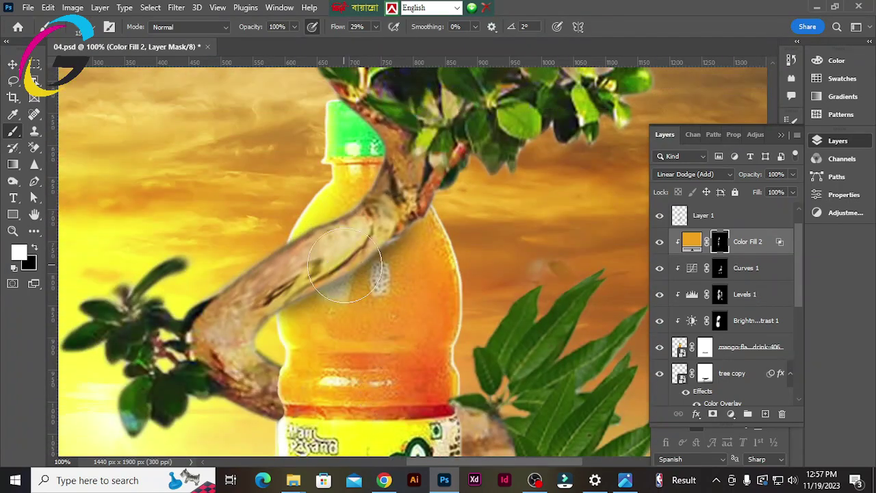
pyautogui.scroll(-5, 226, 264)
pyautogui.scroll(-3, 225, 264)
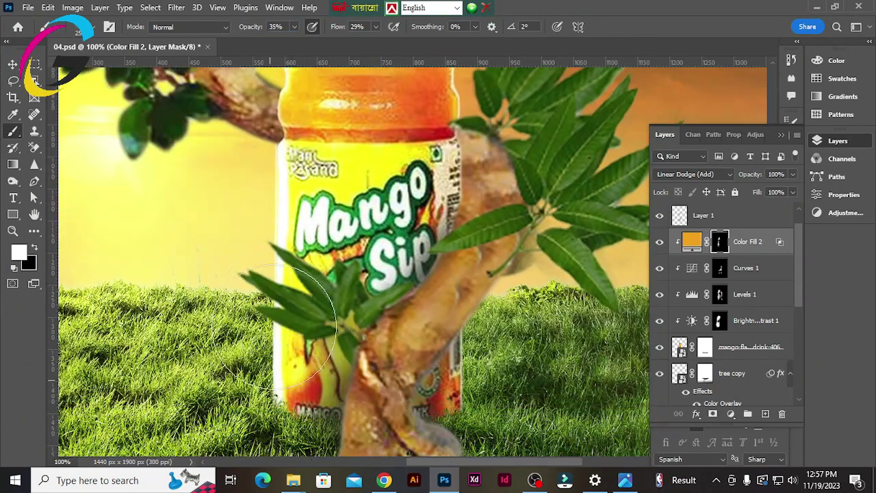
pyautogui.scroll(2, 226, 263)
pyautogui.hotkey('ctrl', '-')
pyautogui.hotkey('ctrl', '-')
pyautogui.hotkey('ctrl', '-')
pyautogui.hotkey('ctrl', '+')
pyautogui.hotkey('ctrl', '+')
# Soften the fill mask with a 40.1 px Gaussian Blur and save the document.
pyautogui.click(176, 7)
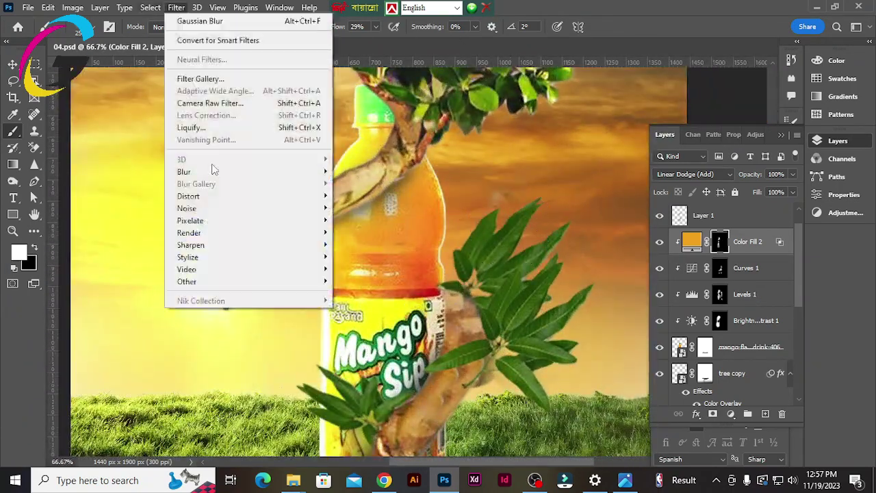
pyautogui.click(362, 219)
pyautogui.moveTo(633, 389); pyautogui.dragTo(662, 385)
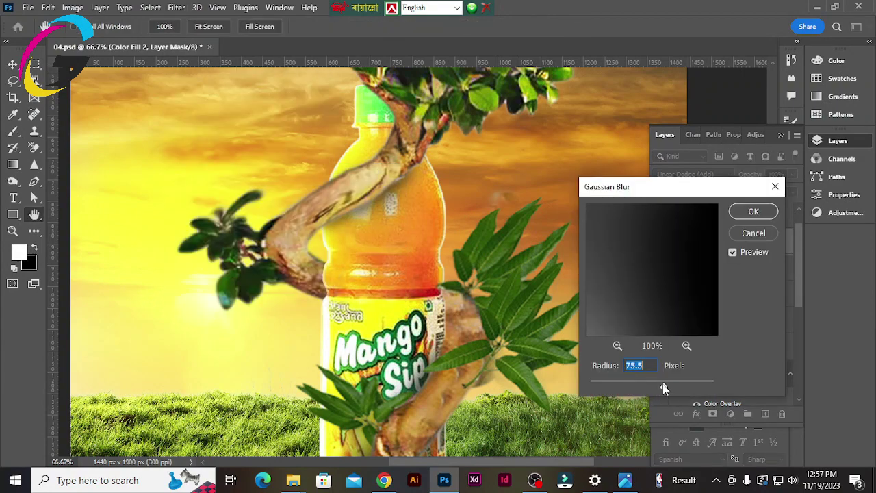
pyautogui.click(753, 211)
pyautogui.scroll(3, 548, 296)
pyautogui.hotkey('ctrl', 's')
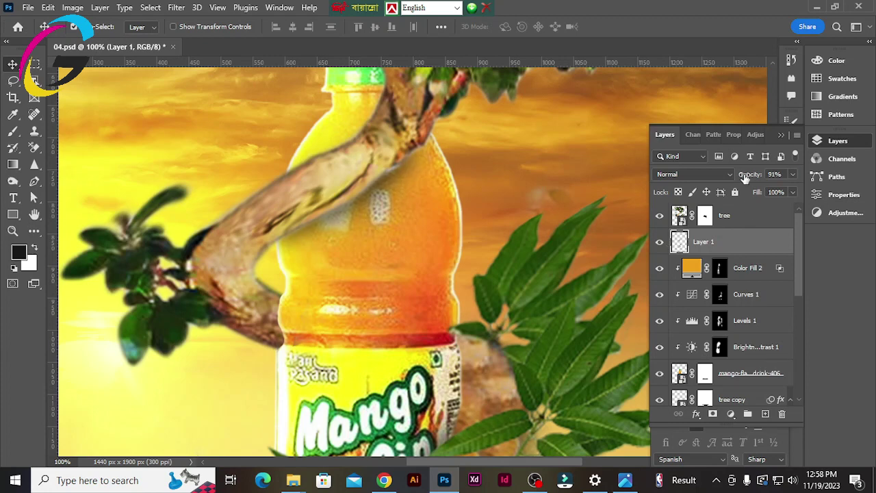
# Set Layer 1 to Multiply blending at 80% opacity.
pyautogui.press('9')
pyautogui.press('1')
pyautogui.click(712, 174)
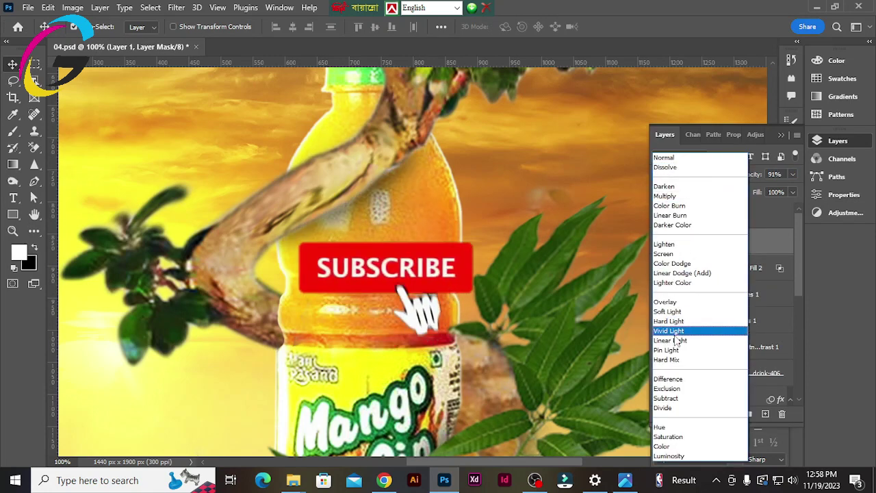
pyautogui.click(665, 197)
pyautogui.press('8')
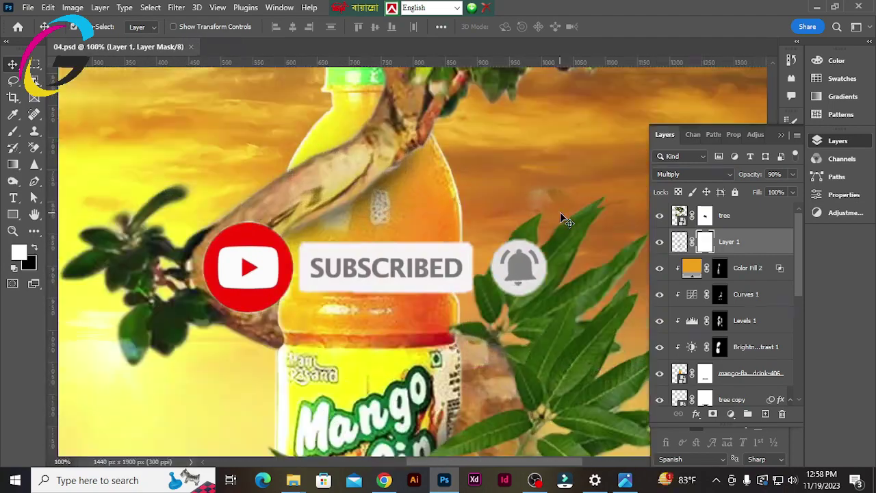
# Add a white Color Dodge fill layer with an inverted mask to highlight the bottle.
pyautogui.doubleClick(692, 268)
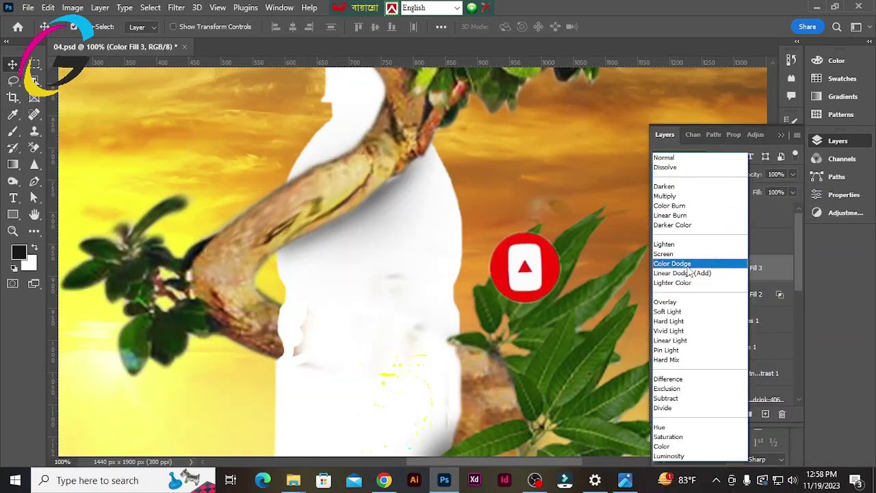
pyautogui.click(643, 19)
pyautogui.moveTo(660, 304); pyautogui.dragTo(753, 301)
pyautogui.press('Return')
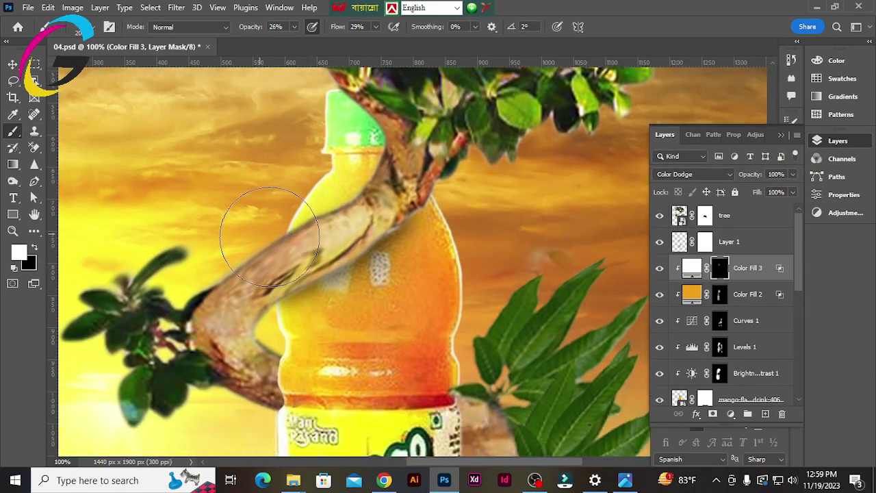
pyautogui.hotkey('ctrl', '-')
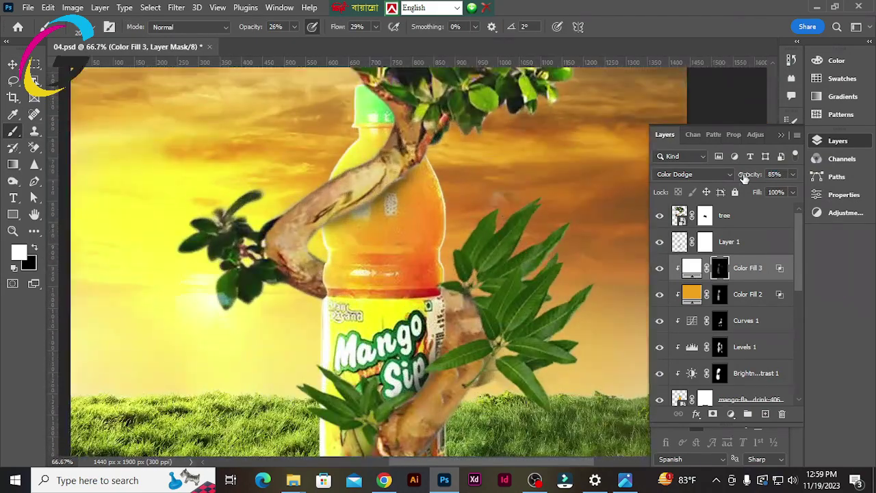
# Nudge the tree around the bottle and drag in the mango-leaf image from the source folder.
pyautogui.press('v')
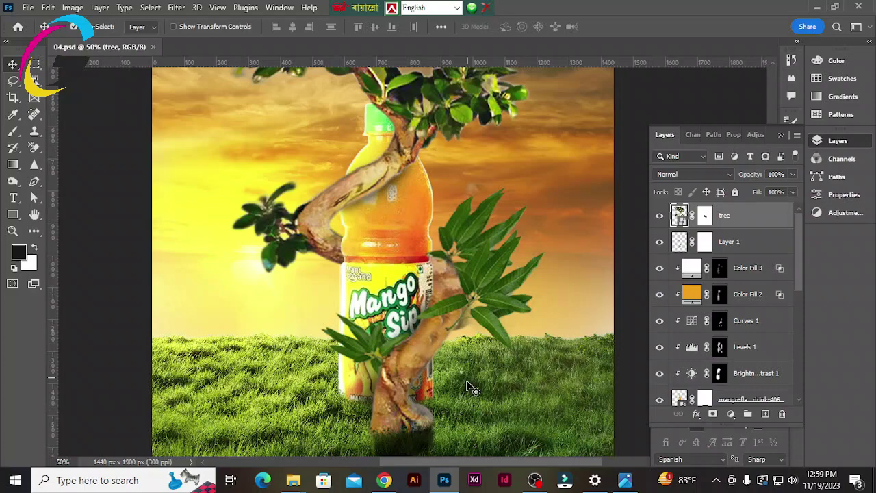
pyautogui.moveTo(472, 385); pyautogui.dragTo(469, 393)
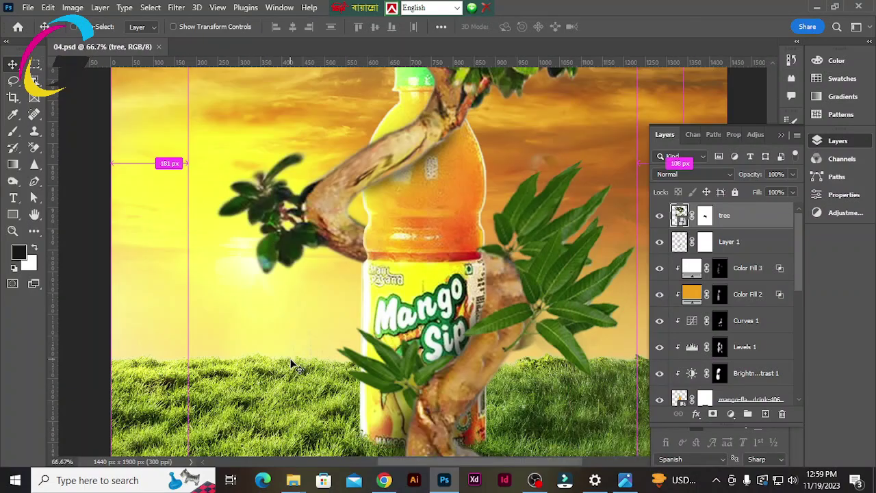
pyautogui.press('s')
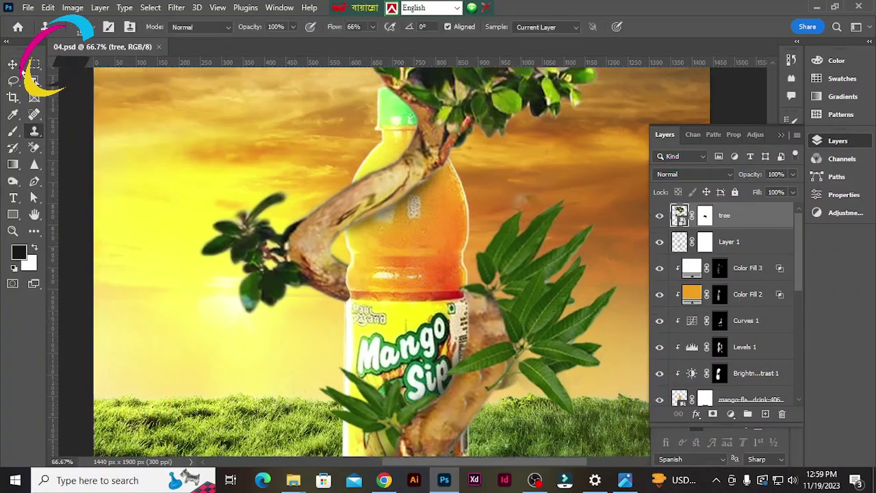
pyautogui.press('v')
pyautogui.scroll(3, 606, 215)
pyautogui.click(433, 424)
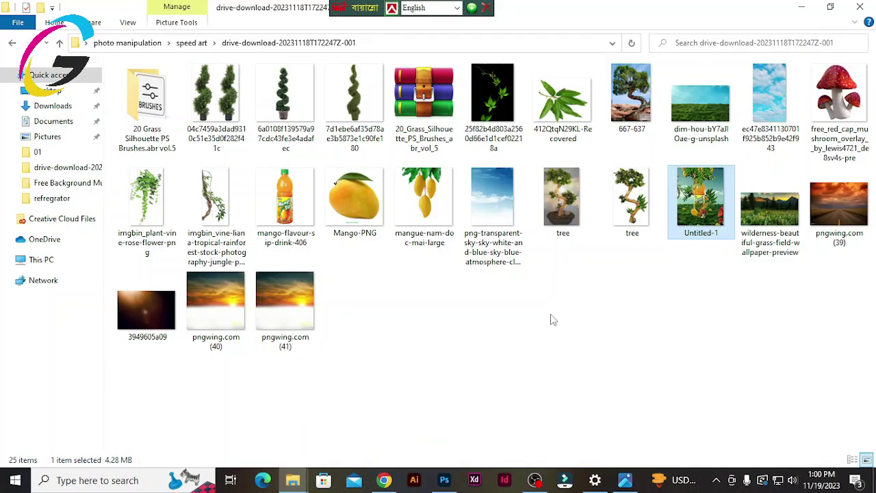
pyautogui.moveTo(559, 89); pyautogui.dragTo(643, 135)
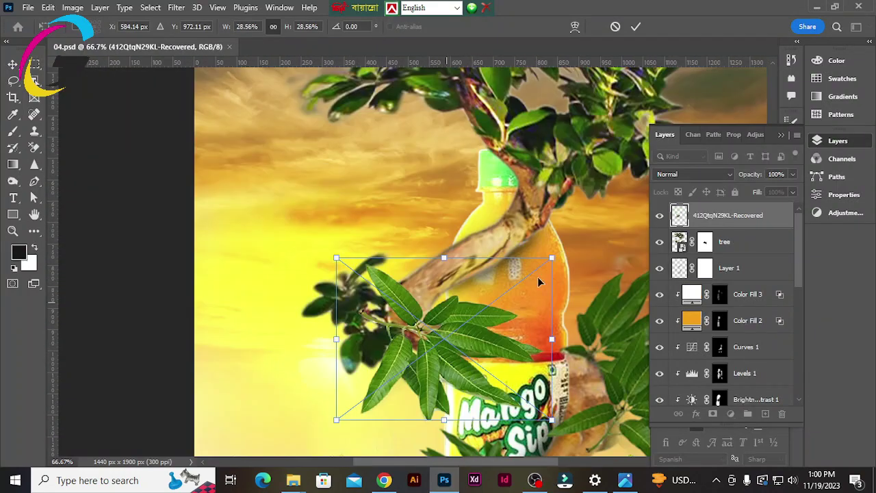
# Scale and rotate the placed leaf cluster beside the branch and give it a layer mask.
pyautogui.moveTo(538, 277)
pyautogui.mouseDown()
pyautogui.moveTo(358, 278)
pyautogui.moveTo(414, 298)
pyautogui.mouseUp()
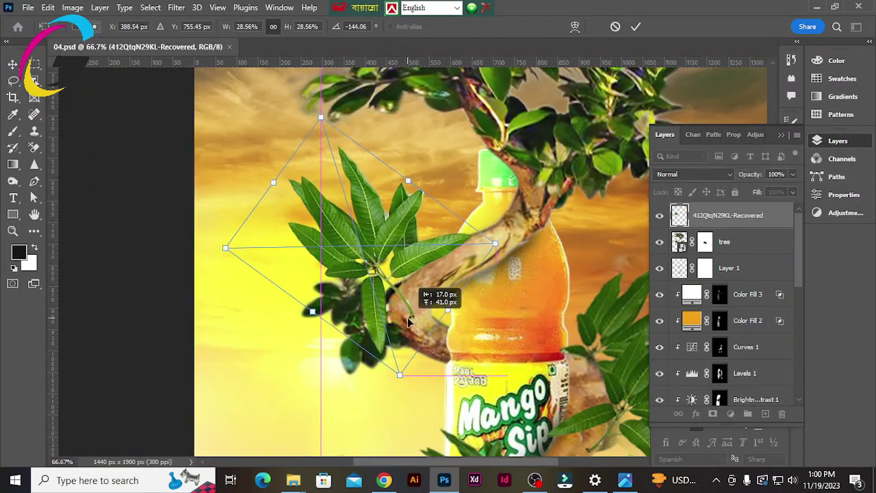
pyautogui.press('Return')
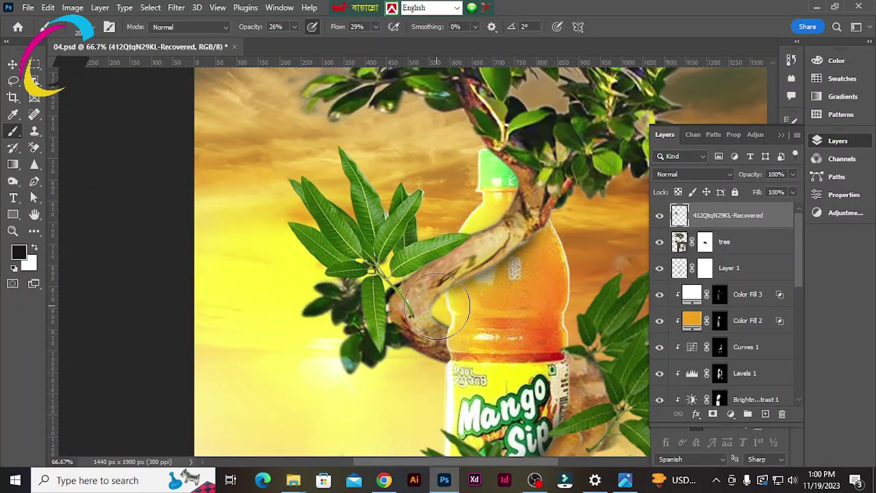
pyautogui.click(35, 147)
pyautogui.click(62, 27)
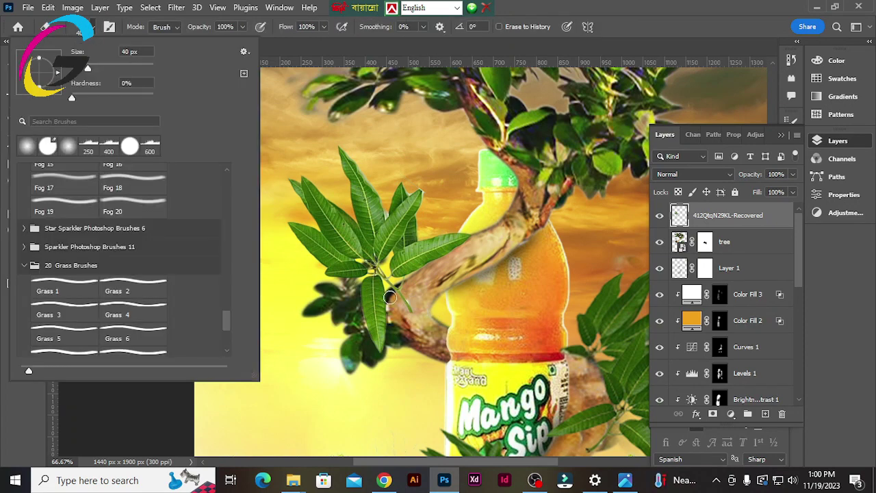
pyautogui.press('Escape')
pyautogui.hotkey('ctrl', '+')
pyautogui.hotkey('ctrl', '+')
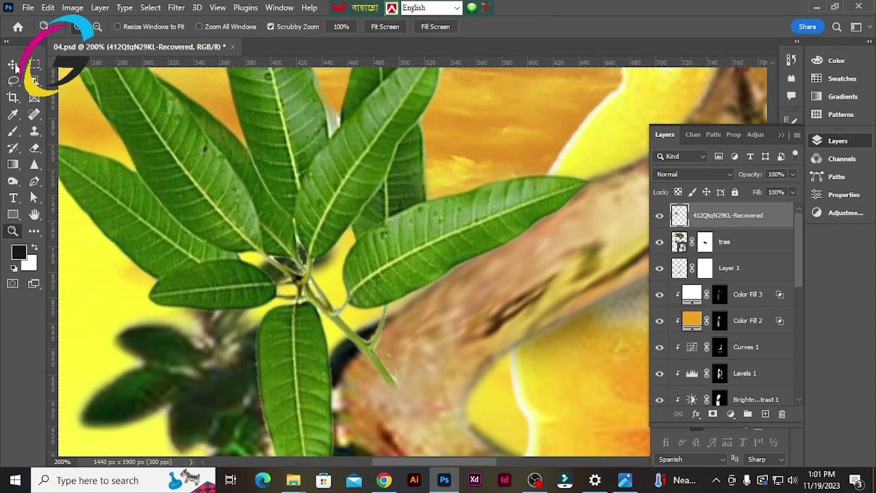
pyautogui.hotkey('ctrl', '-')
pyautogui.hotkey('ctrl', 't')
pyautogui.moveTo(499, 254)
pyautogui.mouseDown()
pyautogui.moveTo(570, 302)
pyautogui.moveTo(388, 320)
pyautogui.mouseUp()
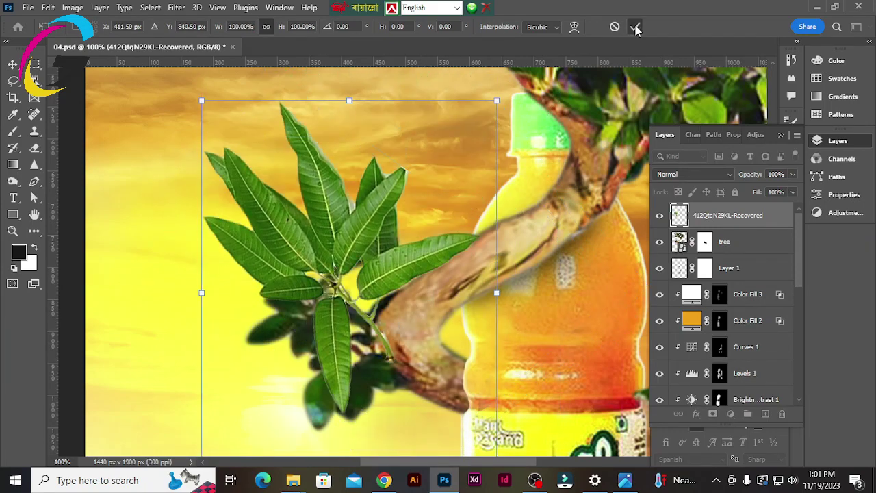
pyautogui.press('Return')
pyautogui.press('Escape')
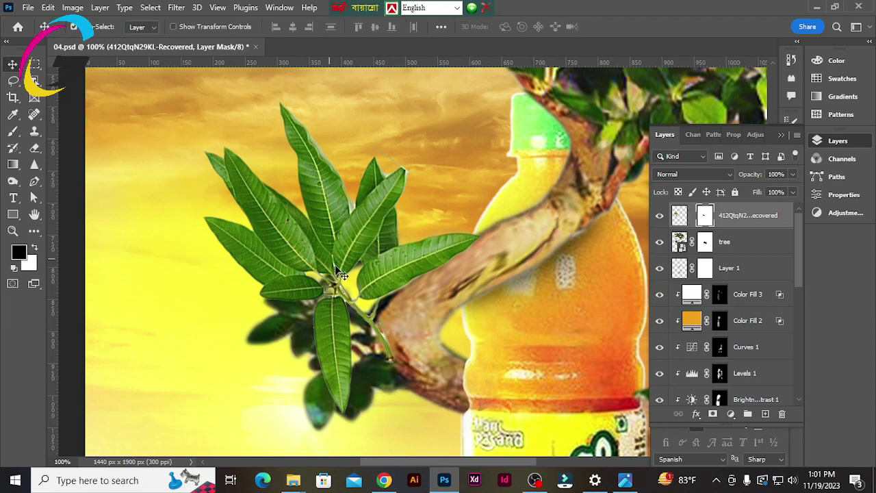
# Duplicate the leaf layer, rotate the copy and place it beneath the original leaf layer.
pyautogui.hotkey('ctrl', 'j')
pyautogui.moveTo(424, 239); pyautogui.dragTo(387, 180)
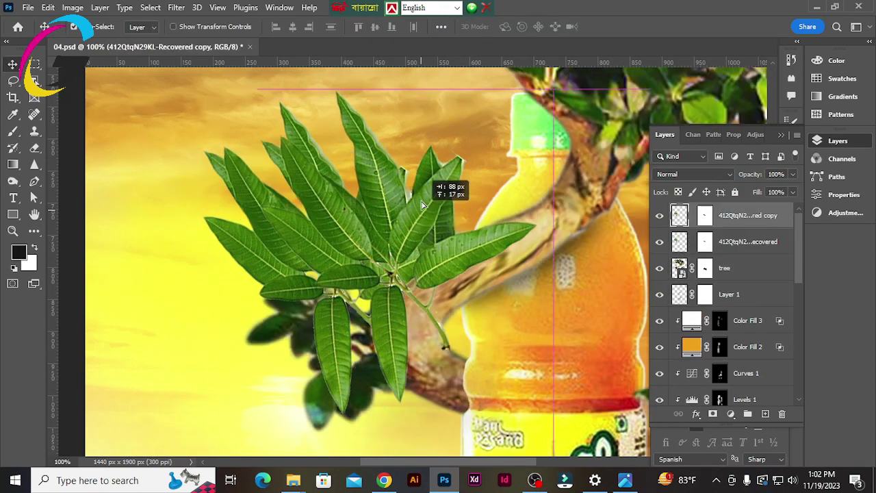
pyautogui.hotkey('ctrl', '-')
pyautogui.hotkey('ctrl', 't')
pyautogui.moveTo(411, 242); pyautogui.dragTo(373, 297)
pyautogui.hotkey('ctrl', '+')
pyautogui.hotkey('ctrl', '+')
pyautogui.hotkey('ctrl', '+')
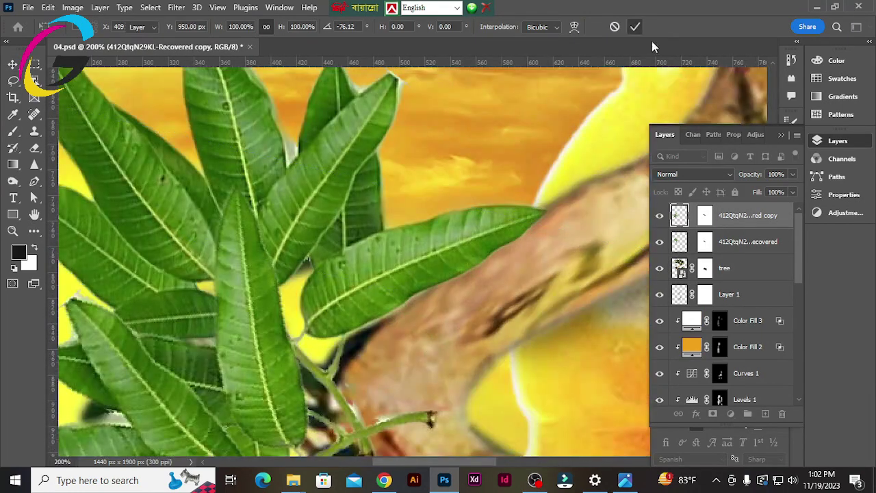
pyautogui.press('Return')
pyautogui.hotkey('ctrl', '[')
pyautogui.moveTo(456, 329); pyautogui.dragTo(428, 313)
pyautogui.hotkey('ctrl', '-')
pyautogui.hotkey('ctrl', '-')
pyautogui.hotkey('ctrl', '+')
pyautogui.hotkey('ctrl', '+')
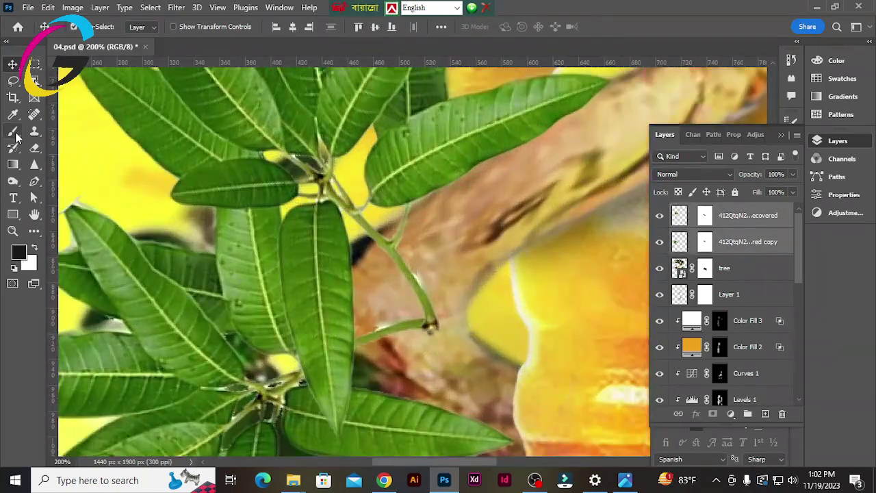
# Mask out the leaf stem overlapping the trunk and shift the branch into place.
pyautogui.click(748, 242)
pyautogui.press('b')
pyautogui.hotkey('alt', '[')
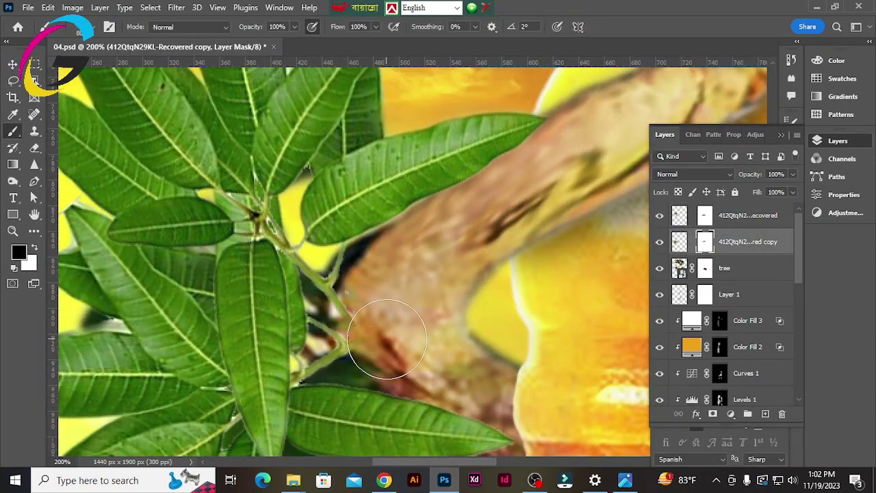
pyautogui.click(12, 63)
pyautogui.hotkey('ctrl', '-')
pyautogui.hotkey('ctrl', '-')
pyautogui.hotkey('ctrl', '-')
pyautogui.moveTo(309, 293)
pyautogui.mouseDown()
pyautogui.moveTo(313, 312)
pyautogui.moveTo(344, 330)
pyautogui.mouseUp()
# Add another leaf branch copy scaled to 72%, rotated -5.5°, below the recovered leaf layer.
pyautogui.hotkey('ctrl', 'j')
pyautogui.hotkey('ctrl', 't')
pyautogui.moveTo(391, 314); pyautogui.dragTo(351, 313)
pyautogui.moveTo(364, 396); pyautogui.dragTo(372, 389)
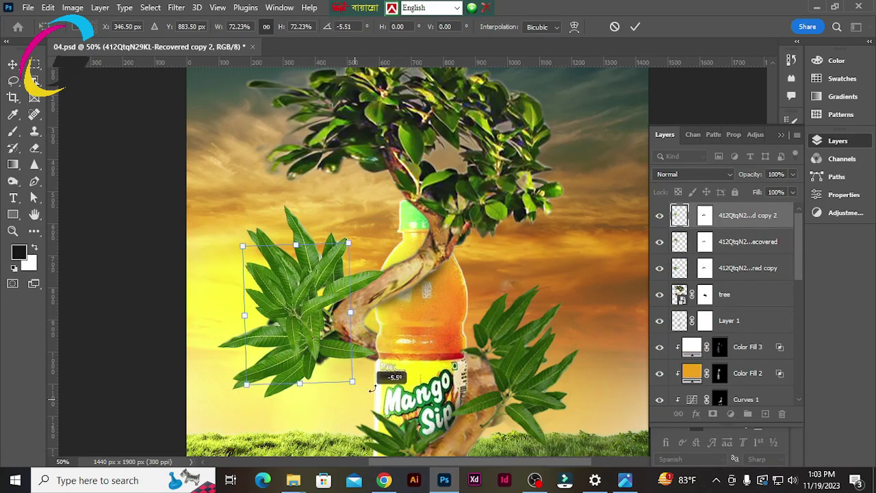
pyautogui.press('Return')
pyautogui.hotkey('ctrl', '[')
pyautogui.scroll(2, 310, 372)
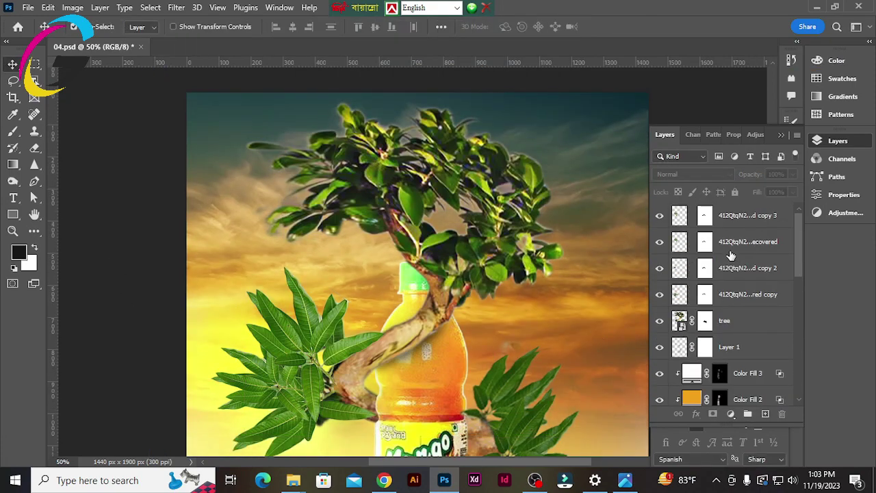
# Add rotated leaf branch copies over the upper-left crown, treetop and right crown (through copy 5).
pyautogui.hotkey('ctrl', 't')
pyautogui.moveTo(383, 157); pyautogui.dragTo(541, 226)
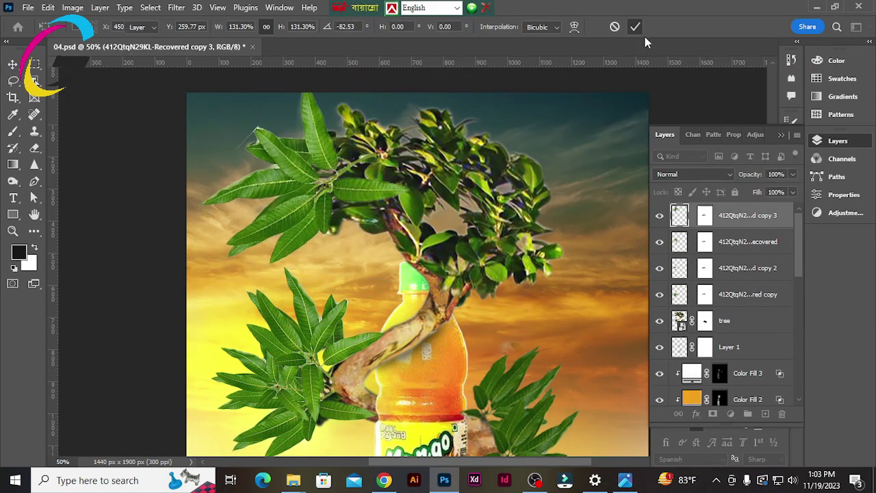
pyautogui.press('Return')
pyautogui.rightClick(593, 196)
pyautogui.click(593, 196)
pyautogui.hotkey('ctrl', 'j')
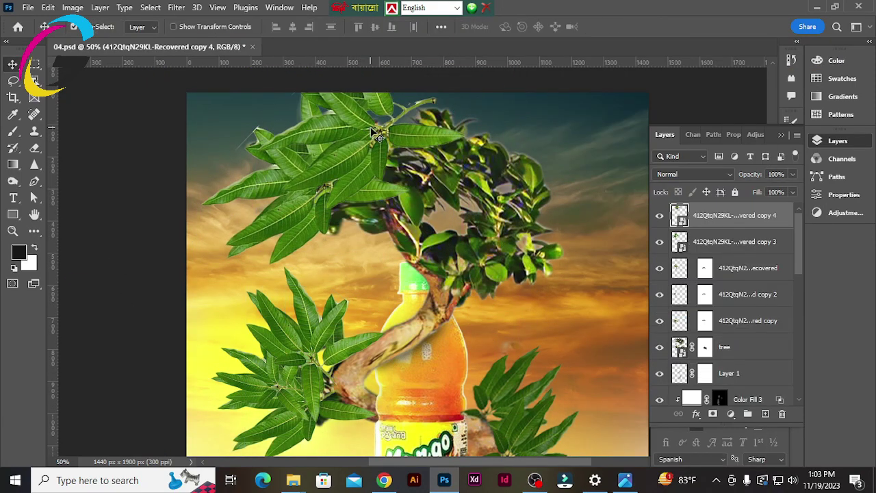
pyautogui.hotkey('ctrl', 't')
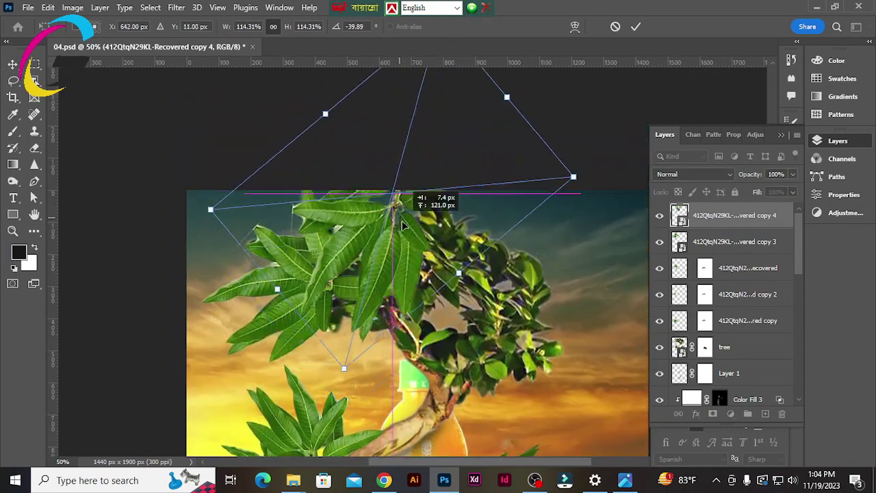
pyautogui.moveTo(421, 181)
pyautogui.mouseDown()
pyautogui.moveTo(595, 186)
pyautogui.moveTo(542, 286)
pyautogui.mouseUp()
pyautogui.press('Return')
pyautogui.hotkey('ctrl', 'j')
pyautogui.hotkey('ctrl', 't')
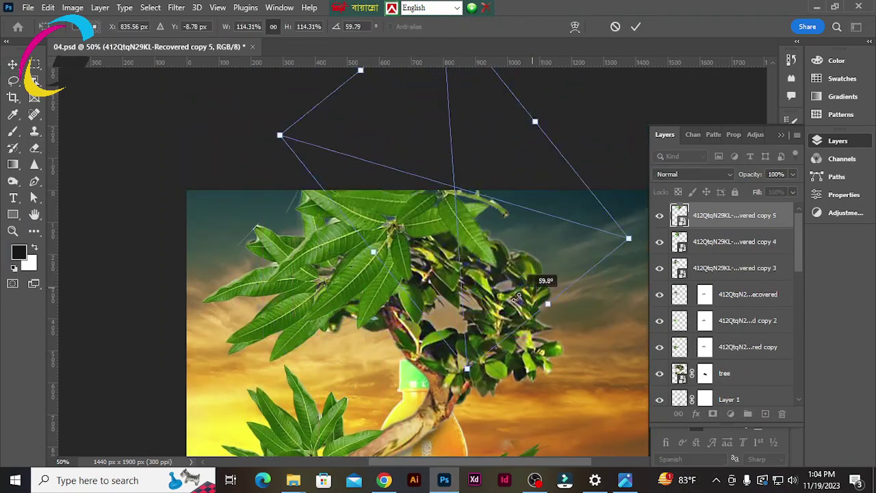
pyautogui.moveTo(451, 208)
pyautogui.mouseDown()
pyautogui.moveTo(415, 322)
pyautogui.moveTo(434, 293)
pyautogui.mouseUp()
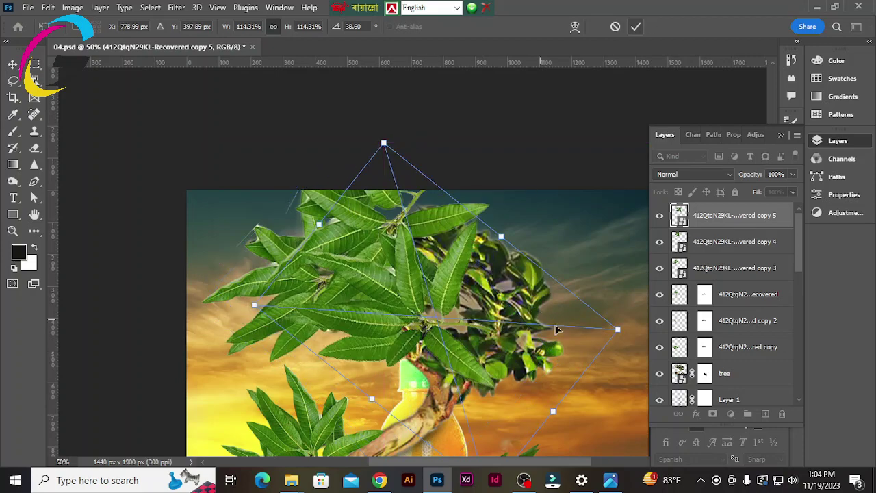
pyautogui.press('Return')
# Add leaf branch copies 6–9, rotating and shrinking them into the right and upper-right crown.
pyautogui.hotkey('ctrl', 'j')
pyautogui.hotkey('ctrl', 't')
pyautogui.moveTo(508, 116)
pyautogui.mouseDown()
pyautogui.moveTo(546, 169)
pyautogui.moveTo(561, 124)
pyautogui.mouseUp()
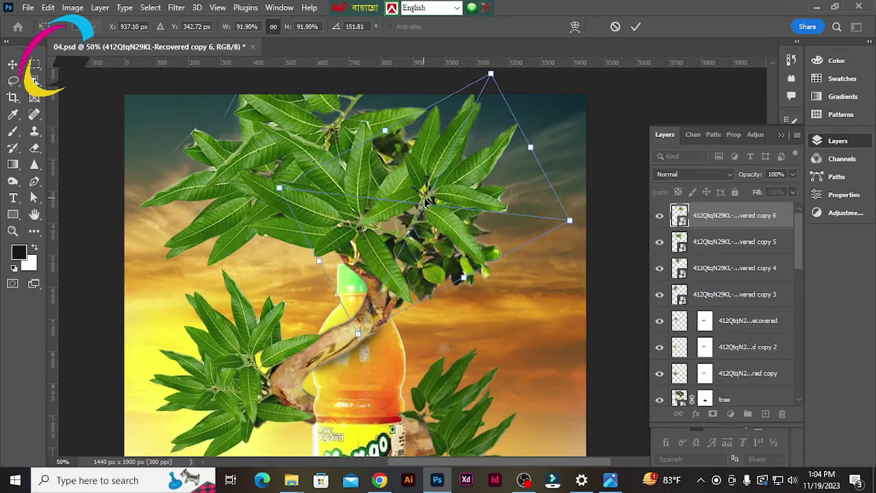
pyautogui.click(636, 26)
pyautogui.hotkey('ctrl', 'j')
pyautogui.hotkey('ctrl', 't')
pyautogui.moveTo(520, 103); pyautogui.dragTo(433, 205)
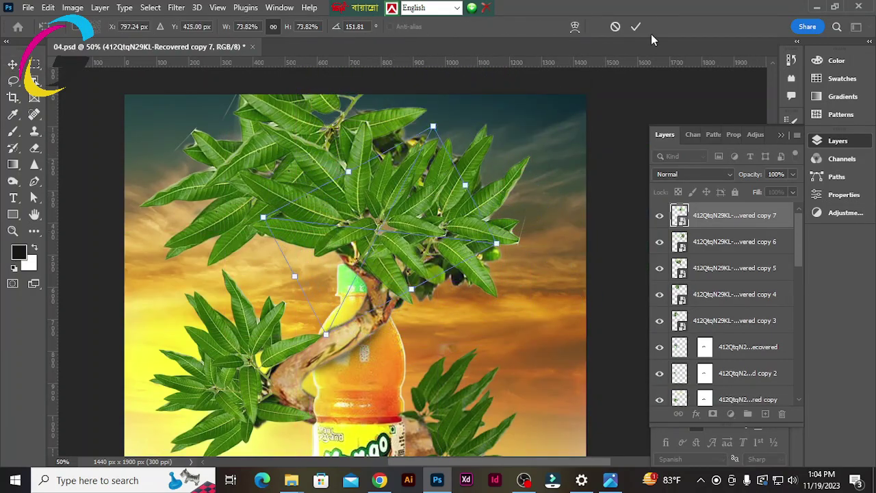
pyautogui.press('Return')
pyautogui.hotkey('ctrl', 'j')
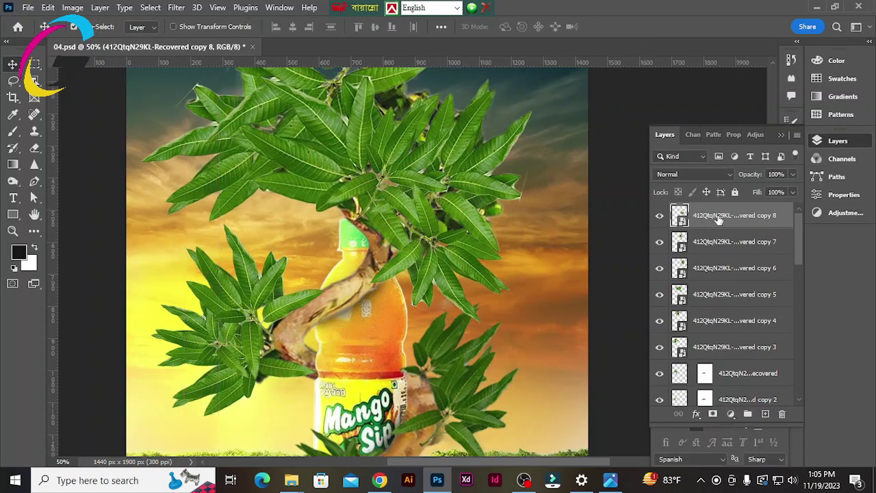
pyautogui.moveTo(472, 212); pyautogui.dragTo(500, 171)
pyautogui.moveTo(732, 215); pyautogui.dragTo(722, 365)
pyautogui.hotkey('ctrl', 't')
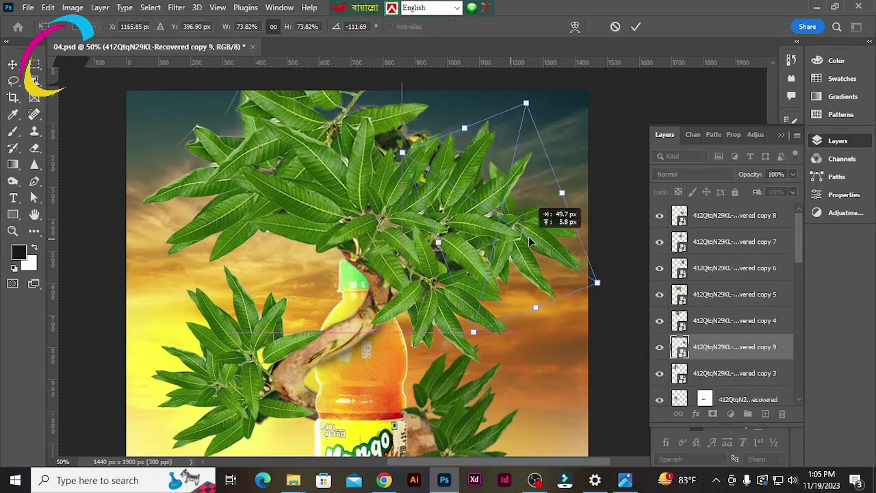
pyautogui.moveTo(529, 236); pyautogui.dragTo(567, 144)
pyautogui.press('Return')
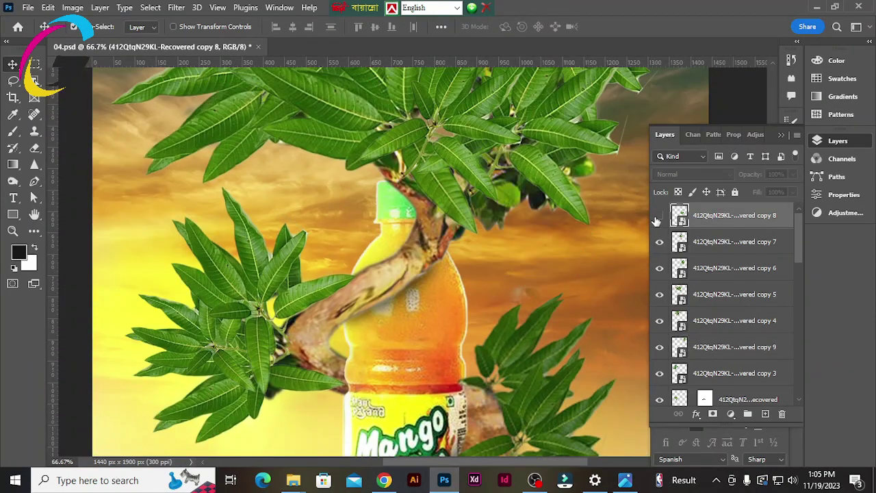
pyautogui.click(711, 246)
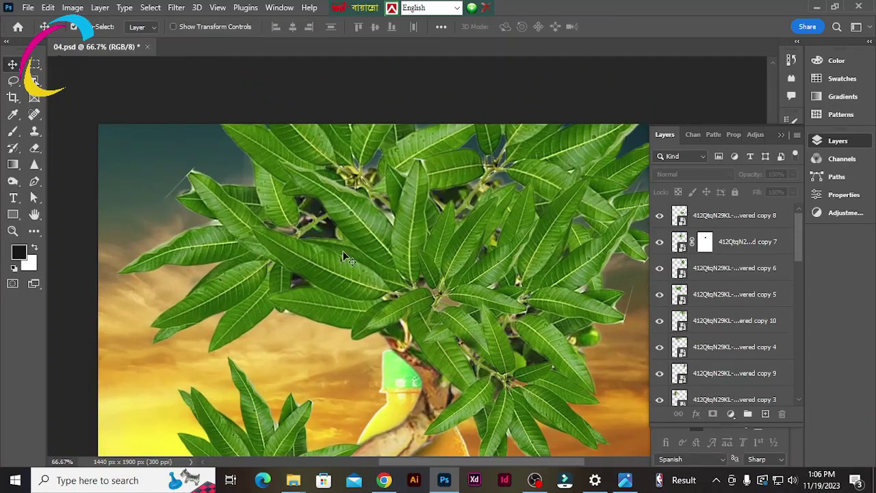
# Group the leaf copies, name the group 'leaf', and convert it to a smart object.
pyautogui.click(751, 372)
pyautogui.keyDown('shift'); pyautogui.click(761, 320); pyautogui.keyUp('shift')
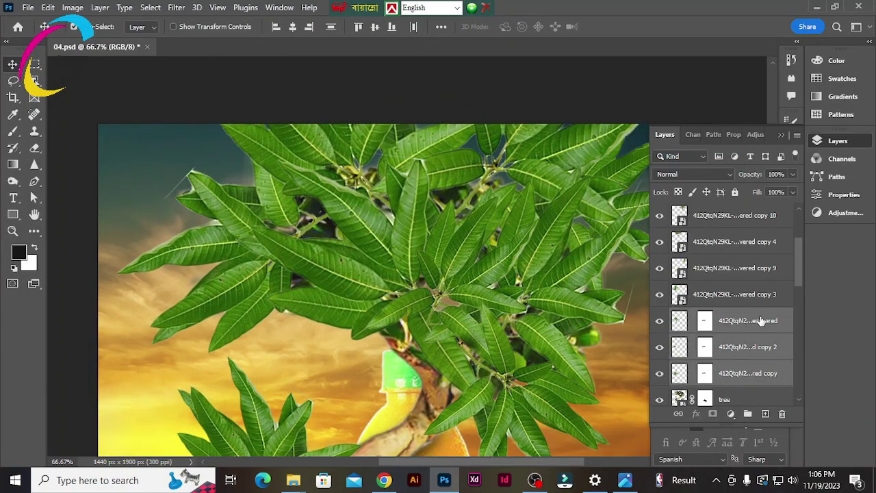
pyautogui.scroll(3, 760, 274)
pyautogui.keyDown('shift'); pyautogui.click(753, 253); pyautogui.keyUp('shift')
pyautogui.hotkey('ctrl', 'g')
pyautogui.doubleClick(708, 210)
pyautogui.write('leaf')
pyautogui.press('Return')
pyautogui.rightClick(709, 212)
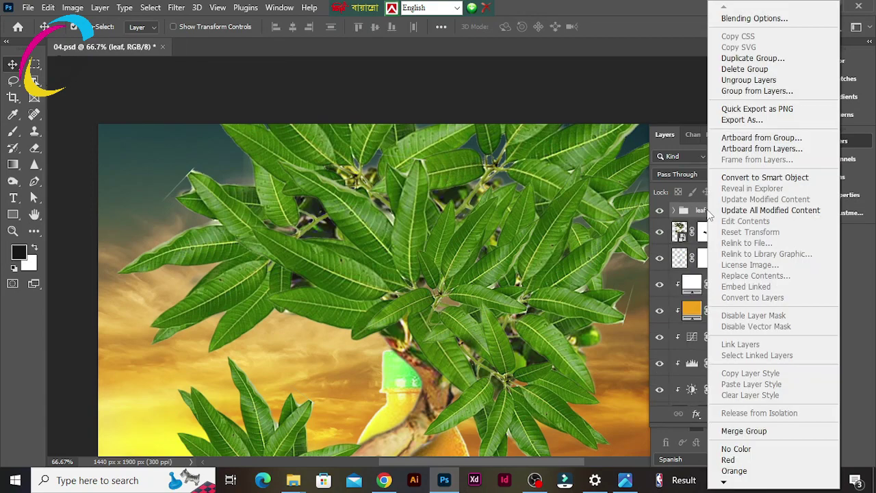
pyautogui.click(753, 145)
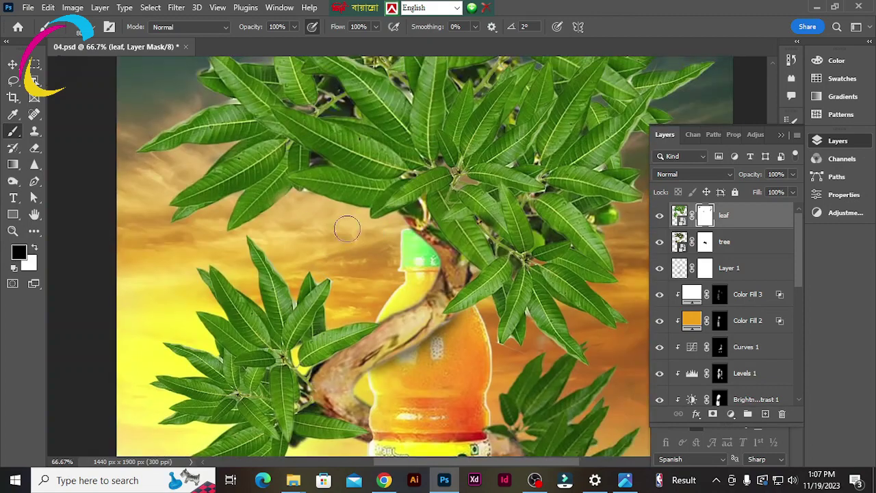
# Add a clipped Levels adjustment to darken the leaf smart object.
pyautogui.click(12, 64)
pyautogui.click(731, 413)
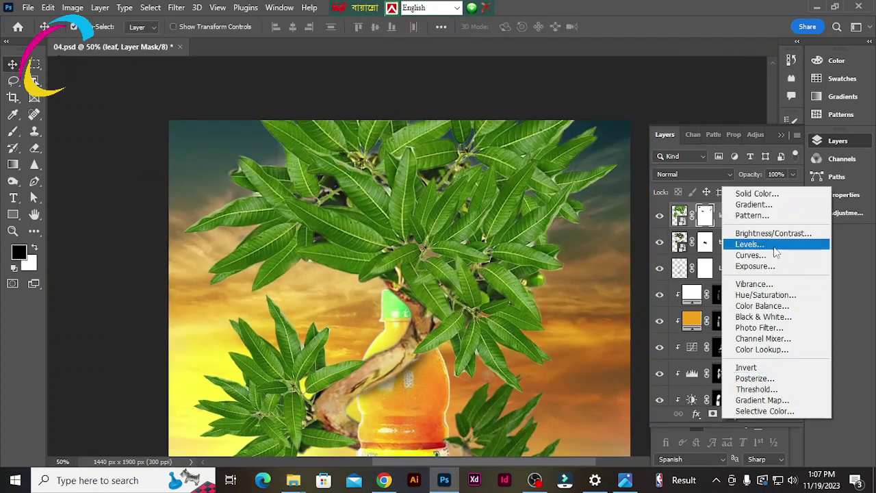
pyautogui.click(753, 244)
pyautogui.click(661, 135)
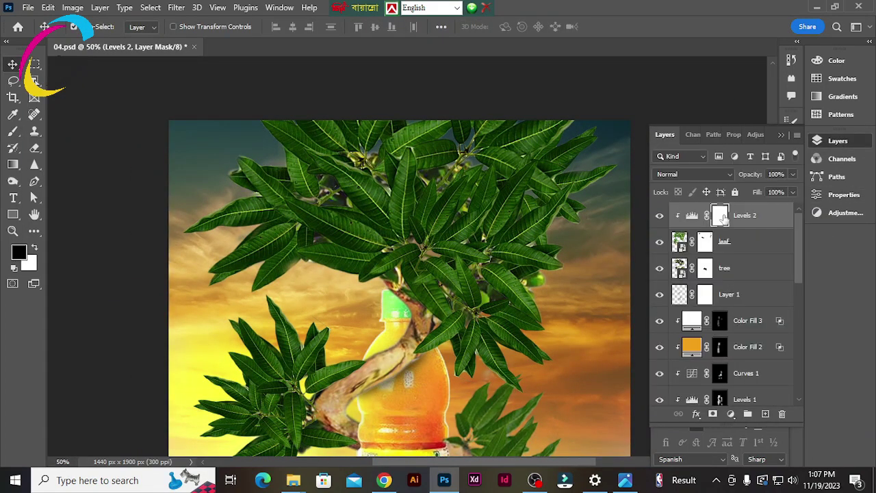
pyautogui.moveTo(112, 213); pyautogui.dragTo(187, 221)
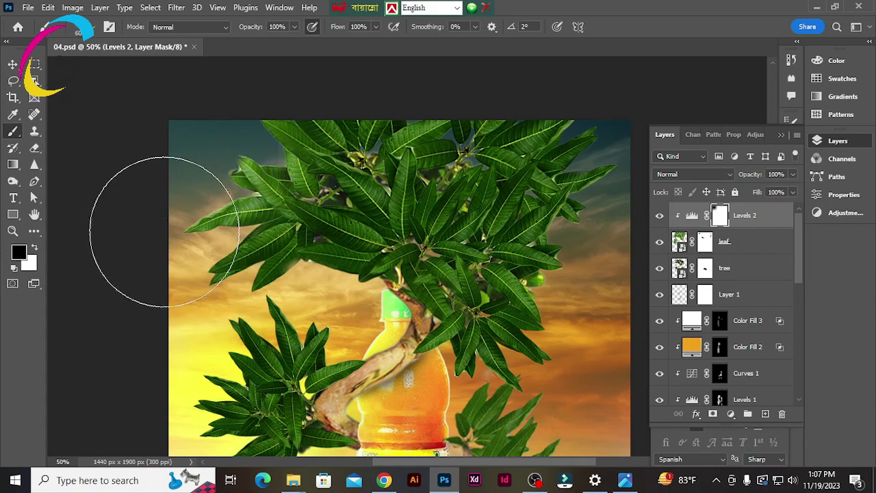
pyautogui.scroll(-5, 167, 245)
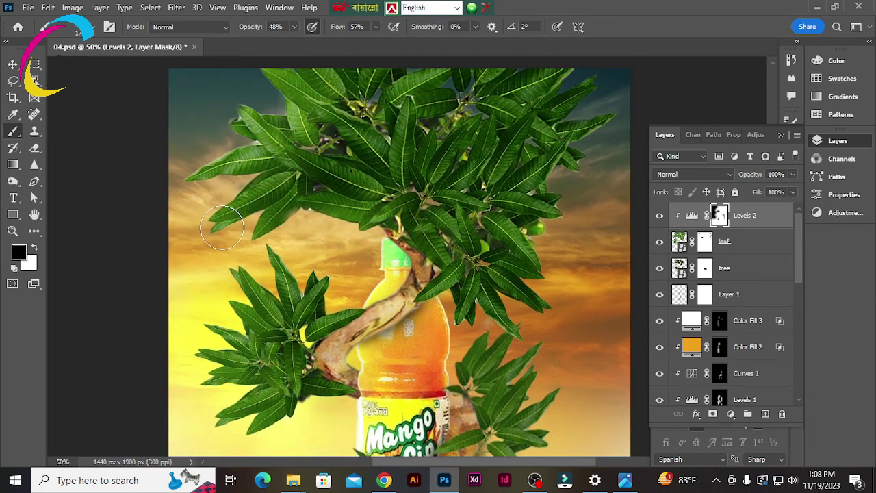
# Add a brightening Curves adjustment above Levels 2 and invert its mask to black.
pyautogui.click(692, 215)
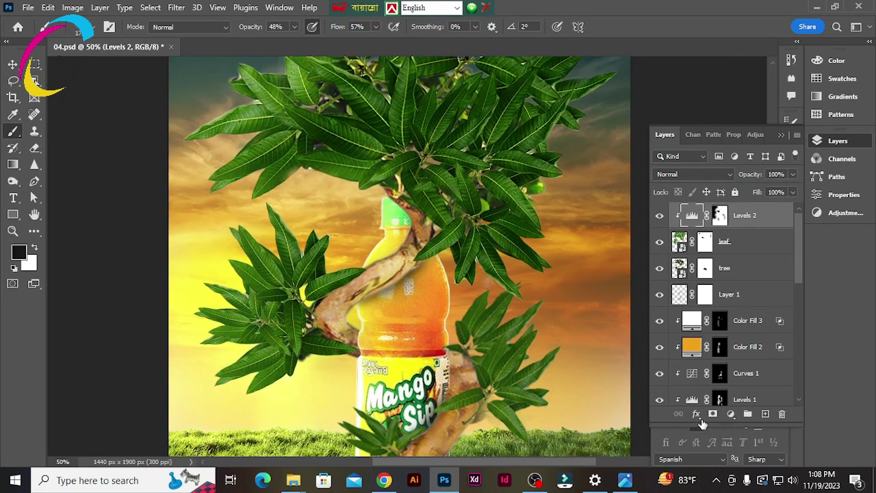
pyautogui.click(730, 414)
pyautogui.click(746, 256)
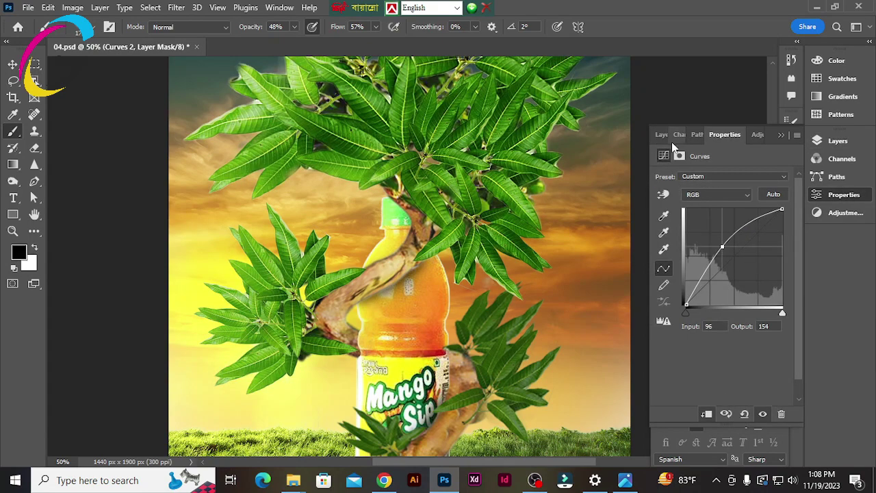
pyautogui.click(663, 134)
pyautogui.hotkey('ctrl', 'i')
# Paint the Curves mask over the leaves with a resized brush.
pyautogui.scroll(2, 186, 210)
pyautogui.press(']')
pyautogui.press(']')
pyautogui.press(']')
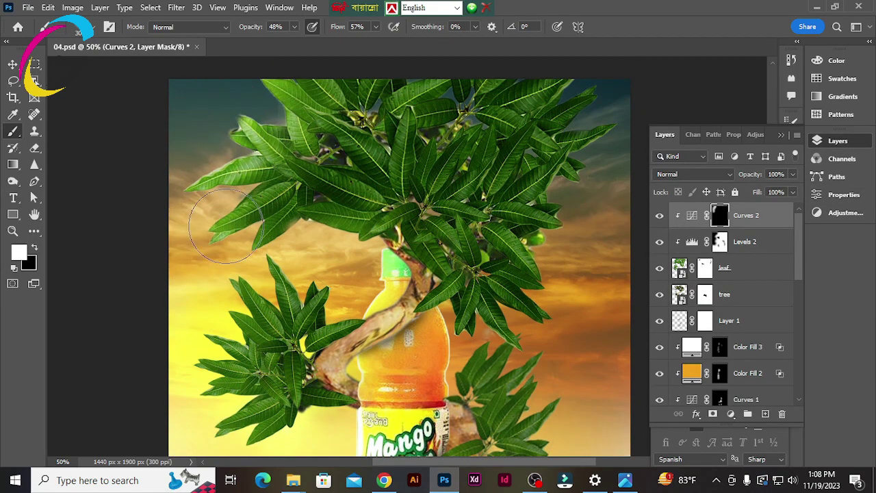
pyautogui.scroll(-1, 226, 226)
pyautogui.moveTo(205, 312); pyautogui.dragTo(247, 403)
pyautogui.press('[')
pyautogui.scroll(-2, 360, 376)
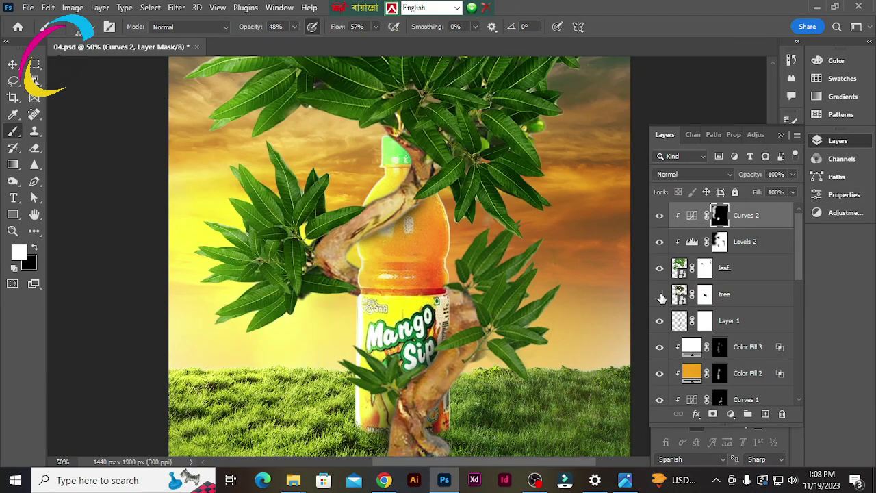
pyautogui.scroll(-1, 479, 335)
# Reselect the Curves 2 mask and save the document.
pyautogui.click(722, 301)
pyautogui.click(712, 273)
pyautogui.click(719, 215)
pyautogui.scroll(1, 534, 416)
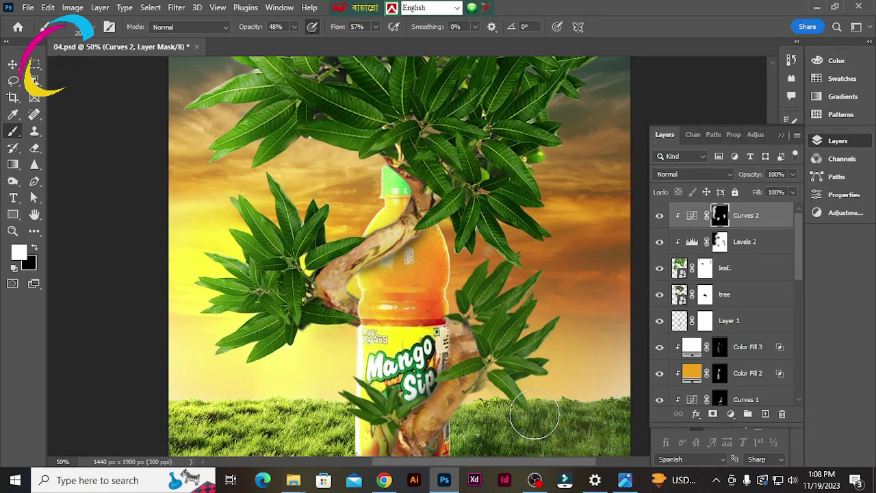
pyautogui.scroll(1, 521, 253)
pyautogui.scroll(1, 425, 277)
pyautogui.hotkey('ctrl', 's')
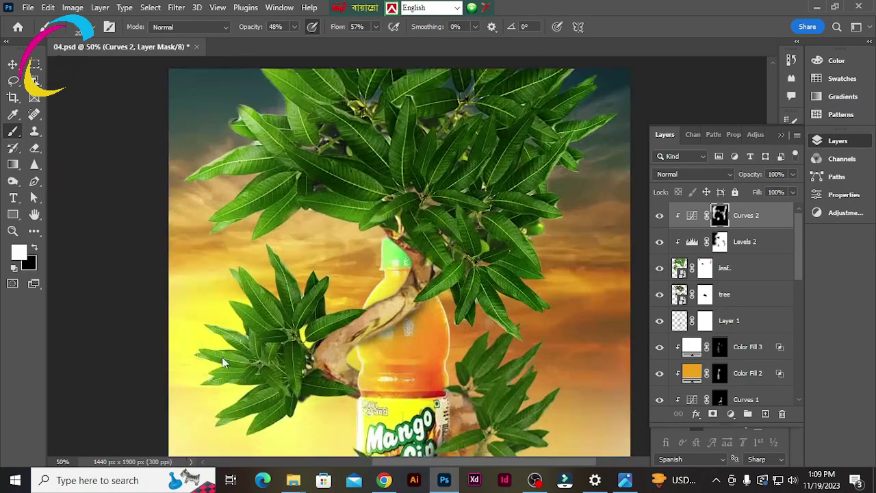
pyautogui.scroll(1, 290, 319)
# Add an Exposure adjustment at -2.24, invert its mask, and paint darkening onto the leaves.
pyautogui.click(696, 413)
pyautogui.click(730, 413)
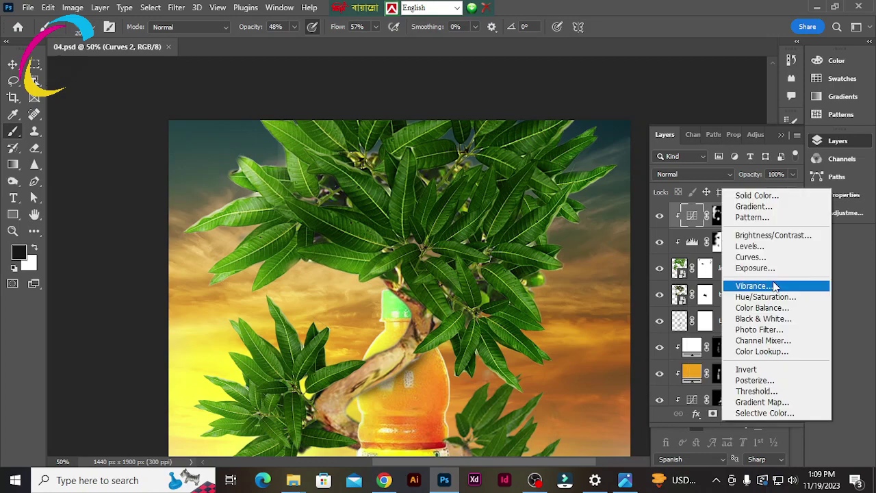
pyautogui.click(754, 268)
pyautogui.moveTo(721, 209); pyautogui.dragTo(701, 210)
pyautogui.click(663, 135)
pyautogui.hotkey('ctrl', 'i')
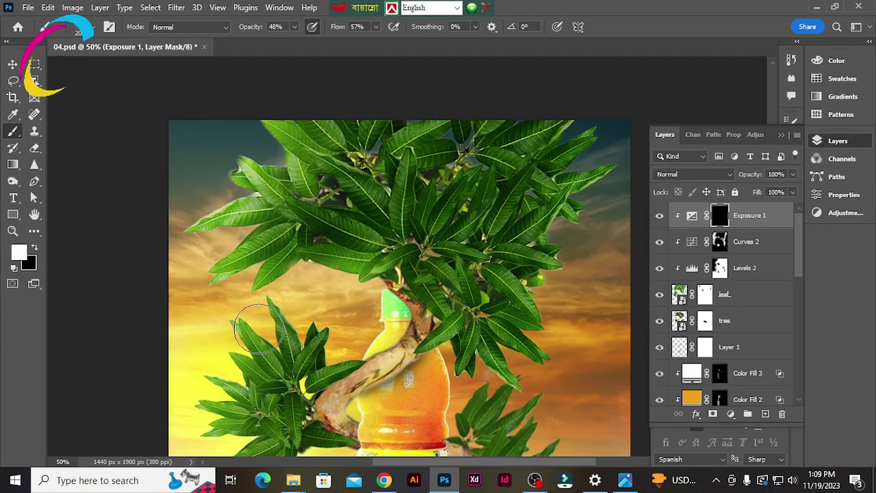
pyautogui.moveTo(440, 273)
pyautogui.mouseDown()
pyautogui.moveTo(509, 146)
pyautogui.moveTo(382, 245)
pyautogui.mouseUp()
pyautogui.scroll(-3, 356, 274)
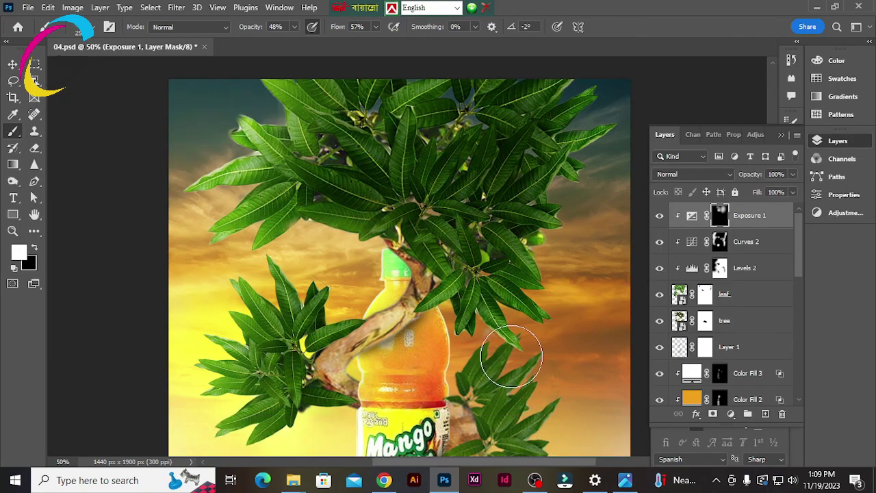
pyautogui.scroll(2, 356, 239)
# Check the blend mode list unchanged and select the tree layer with the Move tool.
pyautogui.scroll(-1, 356, 239)
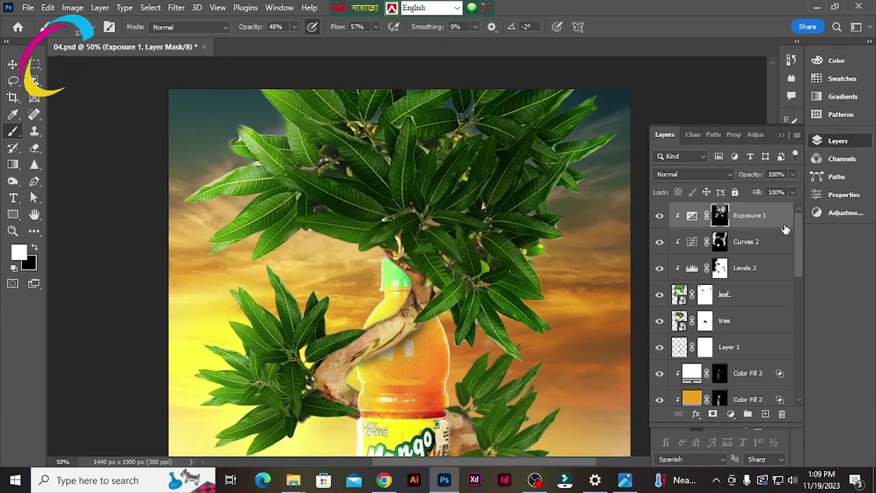
pyautogui.click(693, 174)
pyautogui.click(681, 308)
pyautogui.press('v')
pyautogui.scroll(-2, 410, 274)
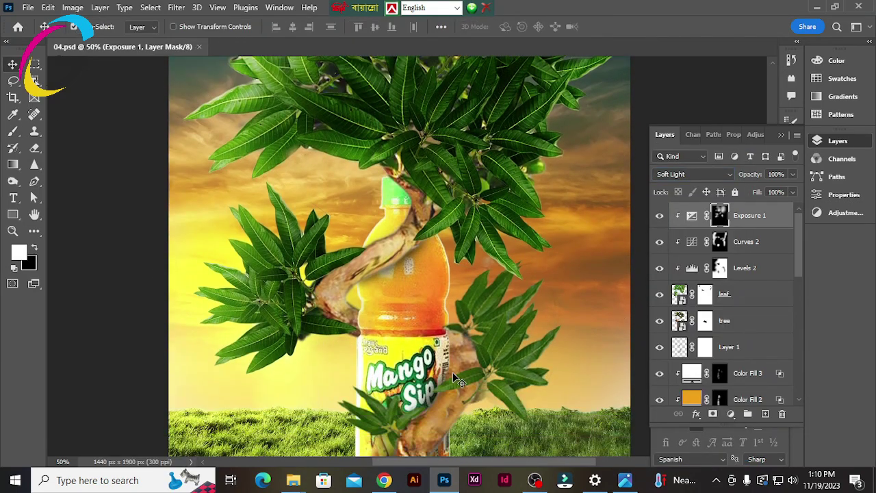
pyautogui.scroll(-1, 411, 274)
pyautogui.click(760, 321)
# Add a Brightness/Contrast adjustment at -75 with an inverted mask, blended in Multiply mode.
pyautogui.click(712, 413)
pyautogui.click(772, 230)
pyautogui.moveTo(722, 213); pyautogui.dragTo(690, 217)
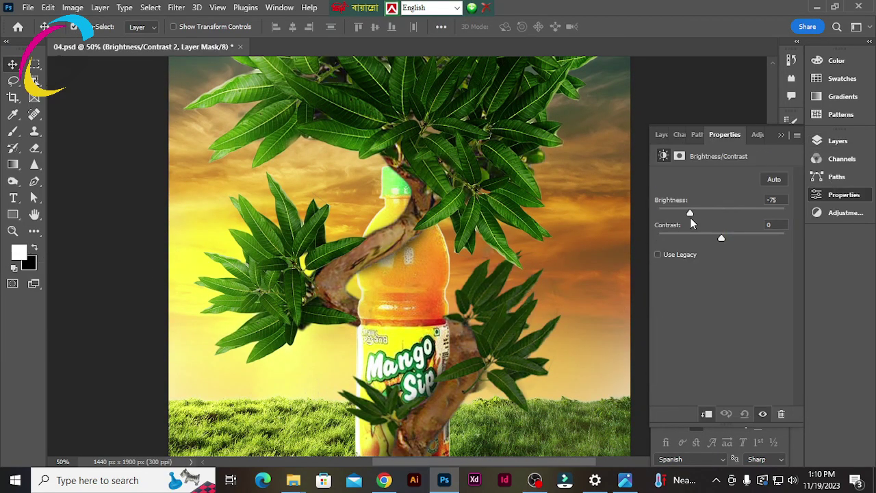
pyautogui.click(661, 134)
pyautogui.hotkey('ctrl', 'i')
pyautogui.press('b')
pyautogui.hotkey('ctrl', '+')
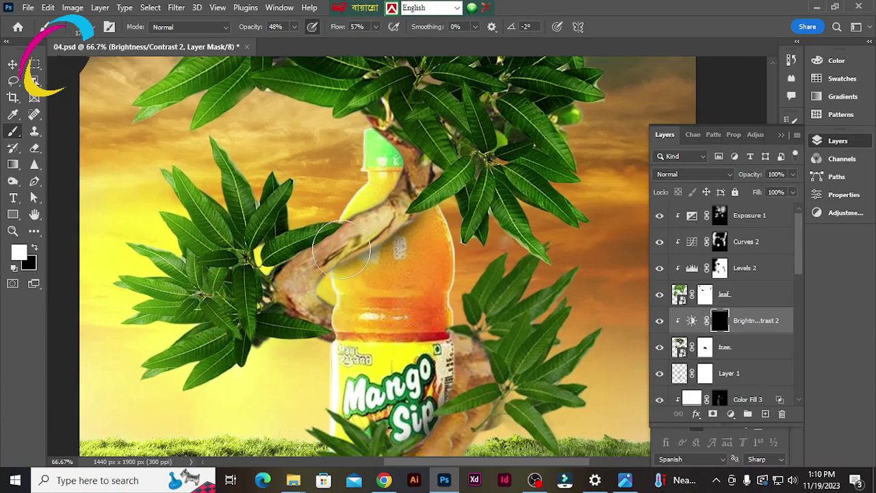
pyautogui.scroll(-1, 424, 193)
pyautogui.scroll(-2, 397, 342)
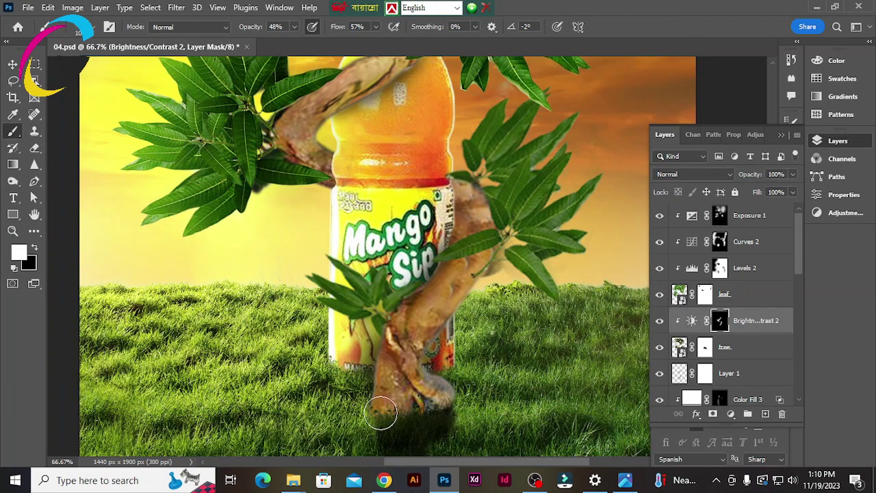
pyautogui.click(694, 174)
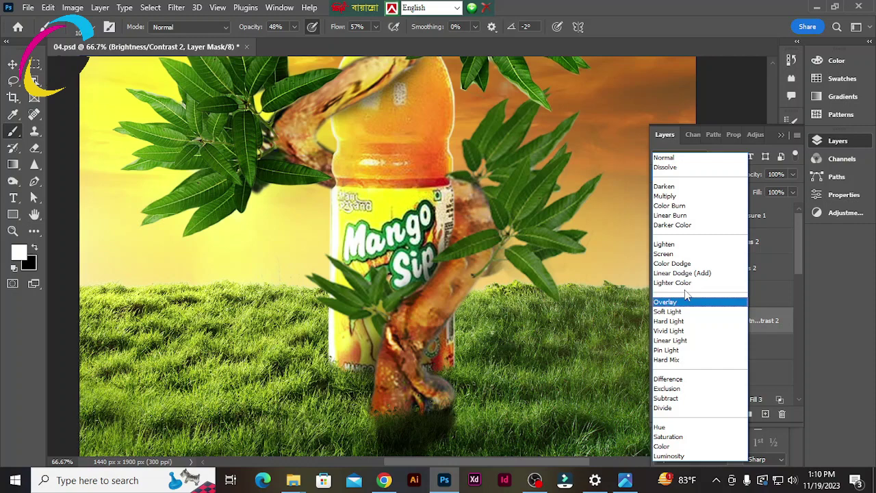
pyautogui.click(675, 195)
pyautogui.scroll(2, 637, 287)
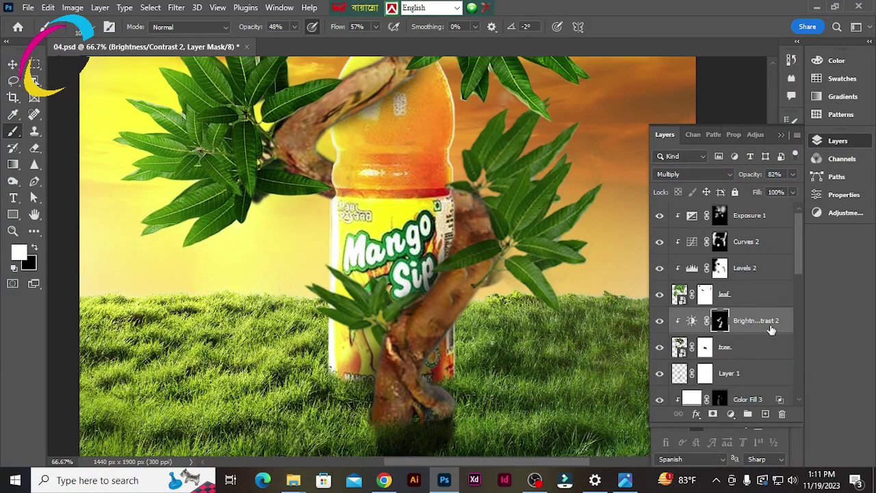
# Add a Levels adjustment on the trunk and invert its mask to hide the effect.
pyautogui.click(730, 414)
pyautogui.click(753, 243)
pyautogui.moveTo(731, 272); pyautogui.dragTo(723, 273)
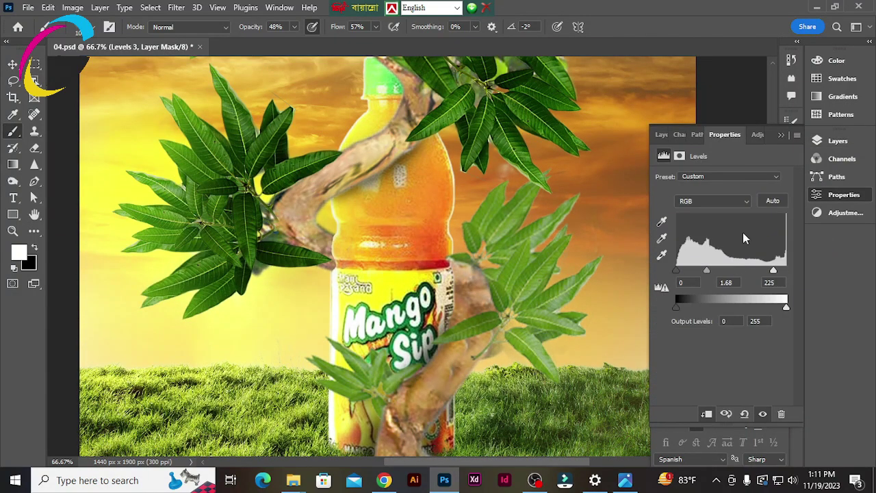
pyautogui.press('F7')
pyautogui.scroll(2, 310, 175)
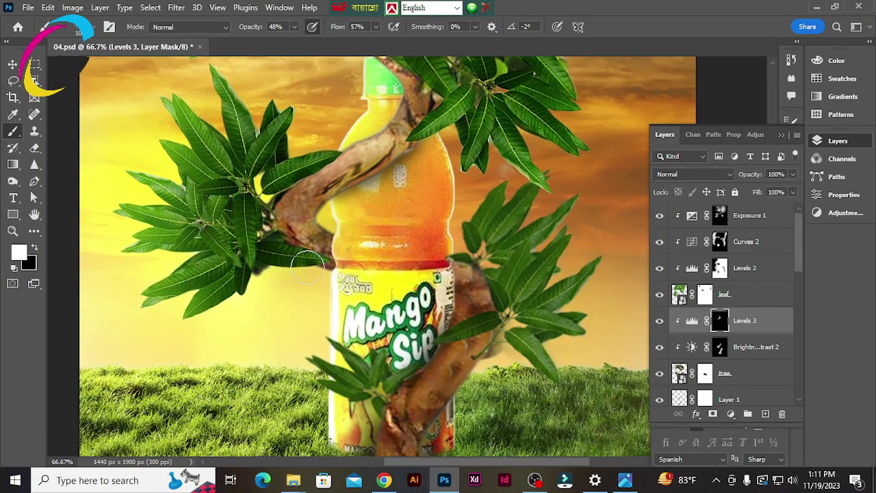
pyautogui.scroll(2, 480, 260)
# Open the source images folder and drag the hanging mangoes image into the composition.
pyautogui.hotkey('ctrl', '-')
pyautogui.hotkey('ctrl', '+')
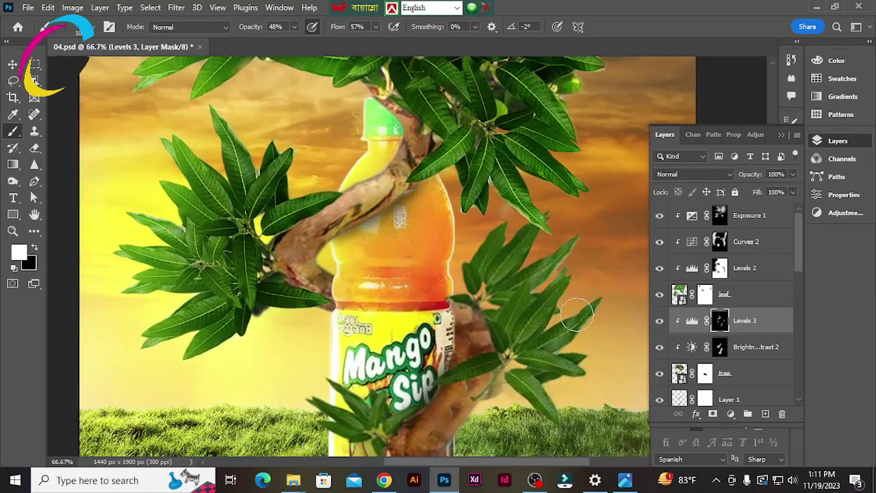
pyautogui.scroll(-2, 557, 274)
pyautogui.scroll(-2, 557, 273)
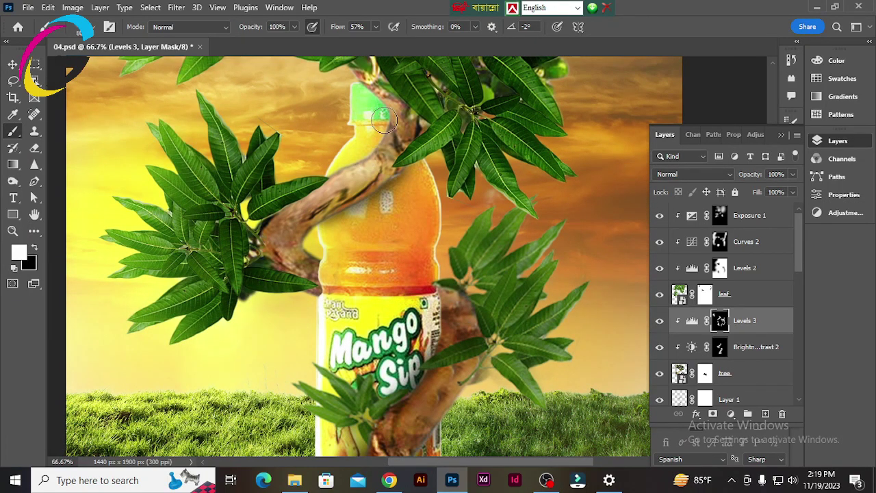
pyautogui.scroll(-5, 446, 313)
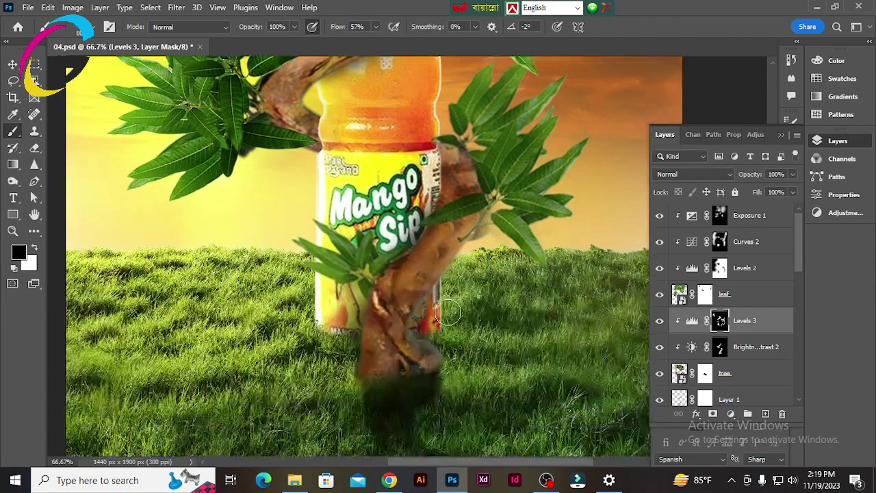
pyautogui.scroll(5, 231, 333)
pyautogui.click(293, 481)
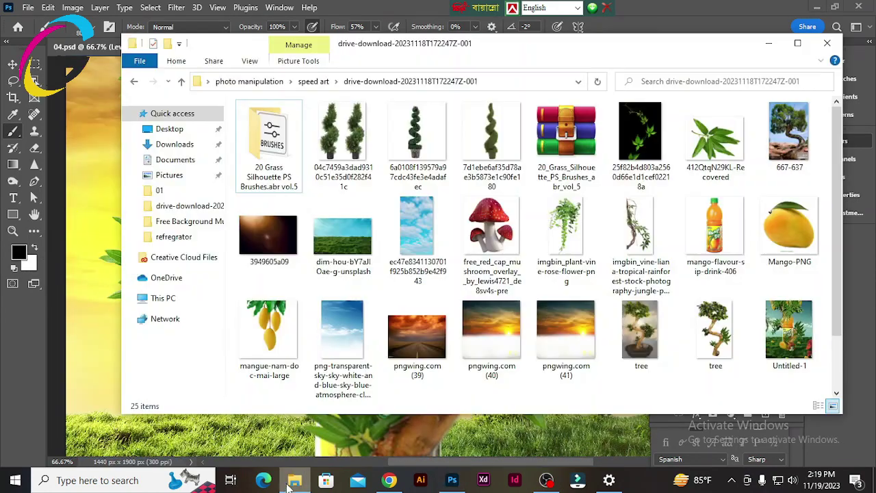
pyautogui.moveTo(269, 328)
pyautogui.mouseDown()
pyautogui.moveTo(413, 235)
pyautogui.moveTo(356, 406)
pyautogui.mouseUp()
# Place the hanging mangoes image and move it up near the leaves.
pyautogui.hotkey('ctrl', '-')
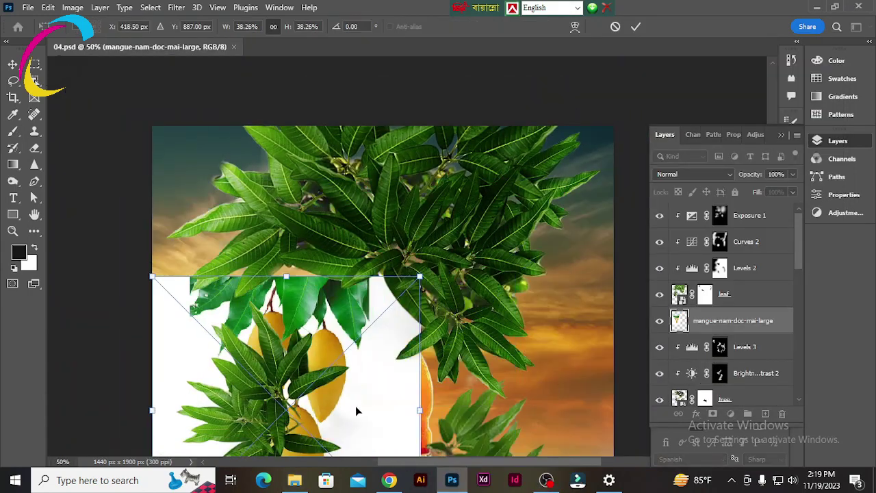
pyautogui.press('Return')
pyautogui.moveTo(732, 320); pyautogui.dragTo(724, 208)
pyautogui.click(399, 279)
pyautogui.press('Escape')
pyautogui.press('v')
pyautogui.moveTo(399, 279); pyautogui.dragTo(401, 343)
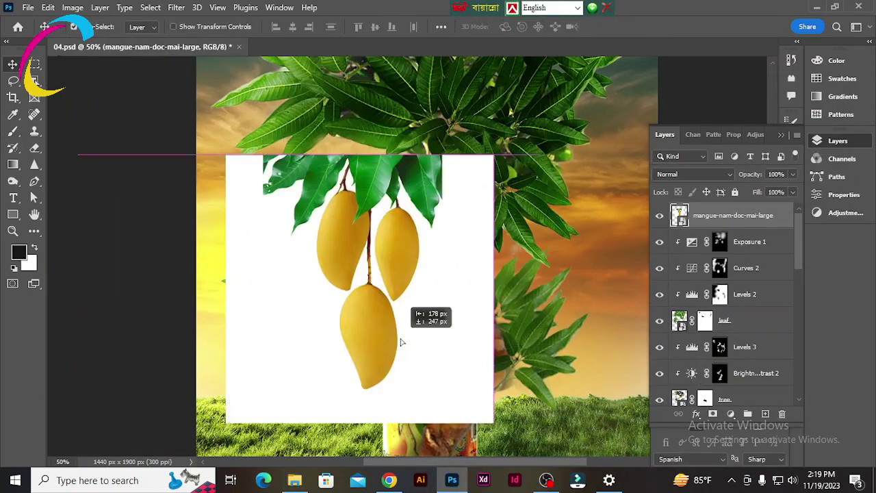
pyautogui.hotkey('ctrl', '+')
pyautogui.rightClick(745, 218)
pyautogui.click(32, 113)
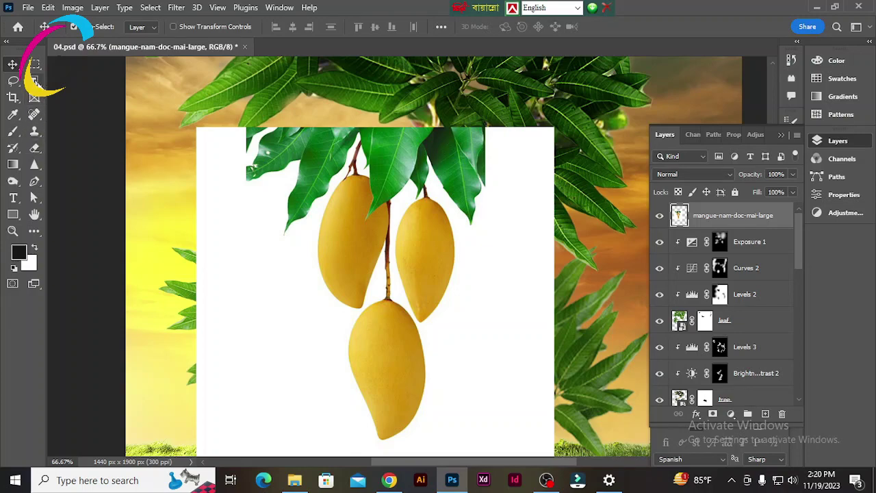
# Remove the mango image's white background with the Magic Wand and Delete.
pyautogui.click(82, 98)
pyautogui.hotkey('shift', 'w')
pyautogui.click(270, 304)
pyautogui.press('Delete')
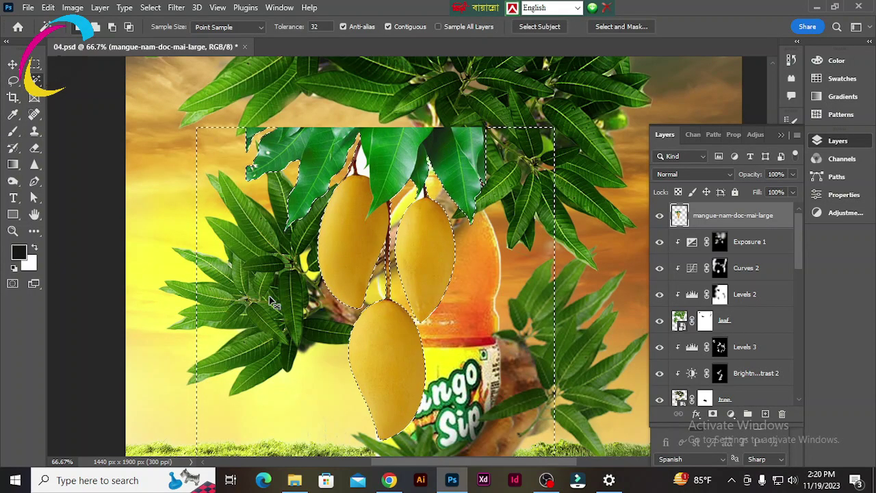
pyautogui.scroll(3, 354, 178)
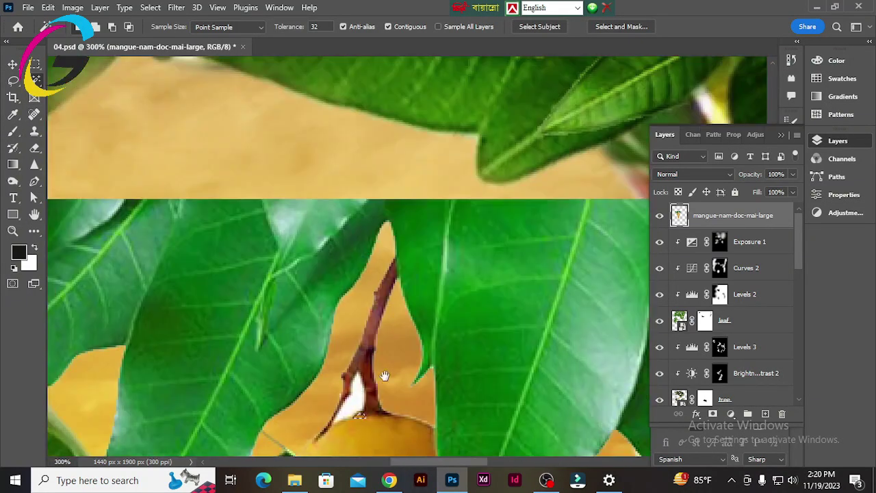
pyautogui.hscroll(-5, 211, 304)
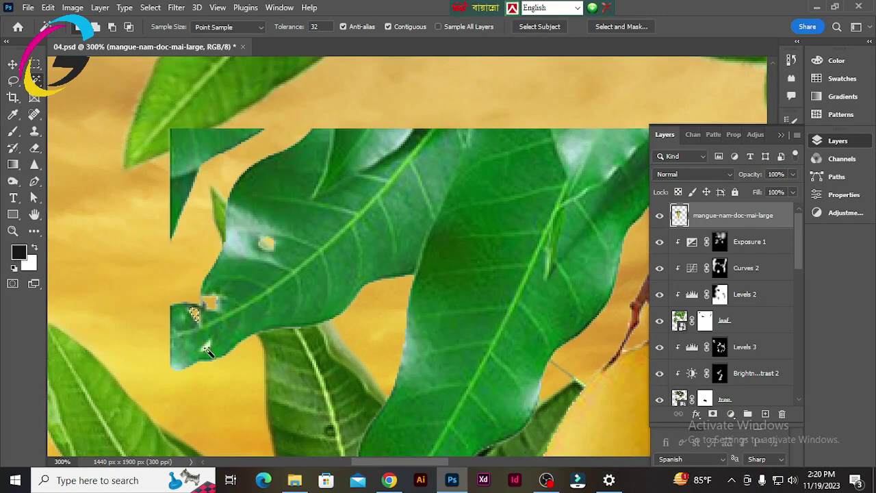
pyautogui.scroll(-3, 208, 352)
pyautogui.scroll(-3, 260, 319)
pyautogui.hscroll(3, 416, 290)
pyautogui.scroll(-4, 286, 348)
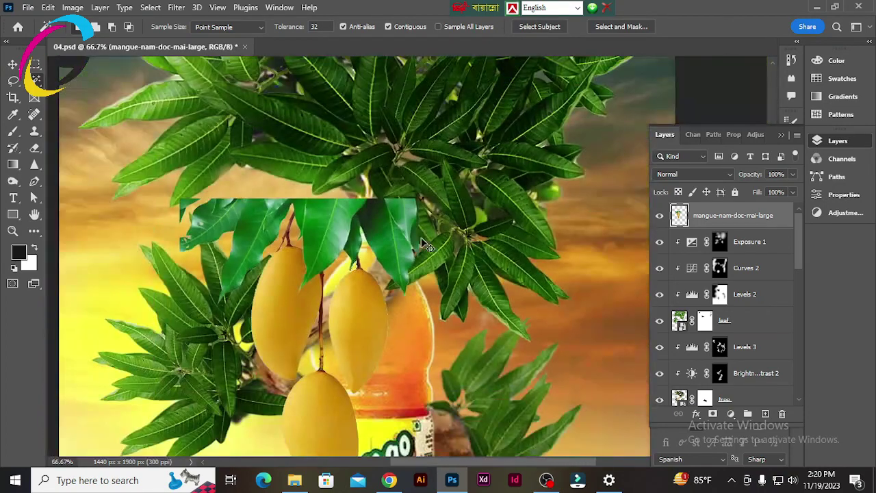
pyautogui.hotkey('ctrl', 's')
# Position the mangoes under the upper branches and move their layer below the leaf layer.
pyautogui.press('v')
pyautogui.moveTo(336, 302); pyautogui.dragTo(402, 180)
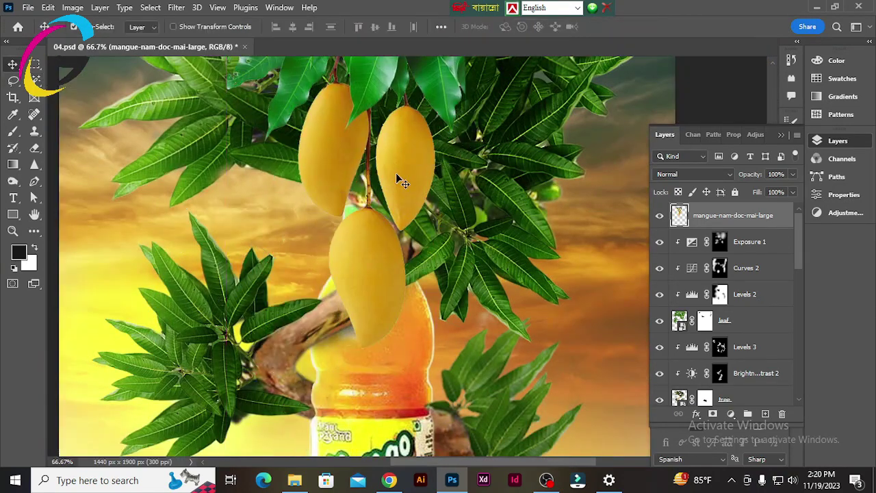
pyautogui.scroll(-2, 404, 183)
pyautogui.scroll(2, 404, 183)
pyautogui.moveTo(438, 140); pyautogui.dragTo(364, 190)
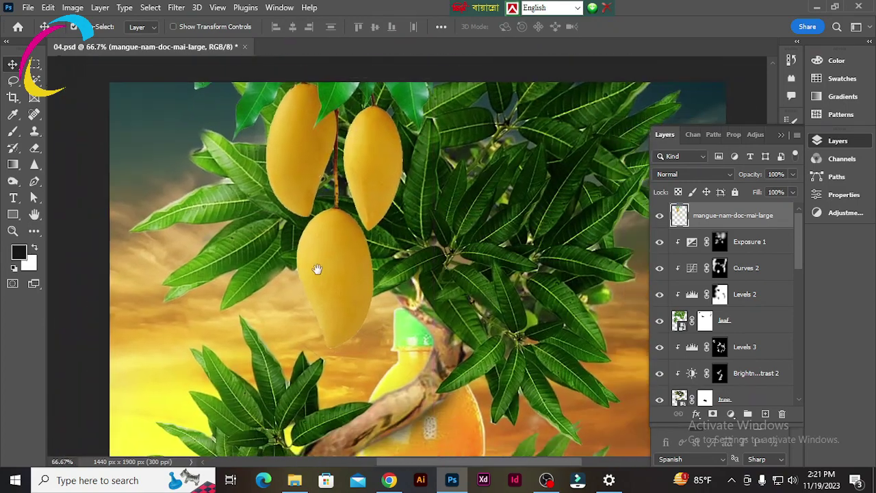
pyautogui.moveTo(733, 215); pyautogui.dragTo(743, 339)
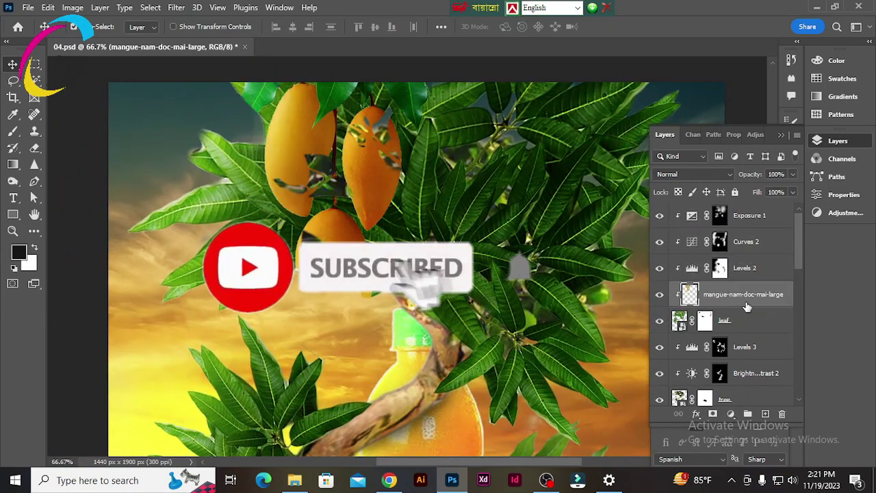
# Scale and reposition the mangoes with Free Transform, then select Exposure 1 down to the leaf layer.
pyautogui.hotkey('ctrl', 't')
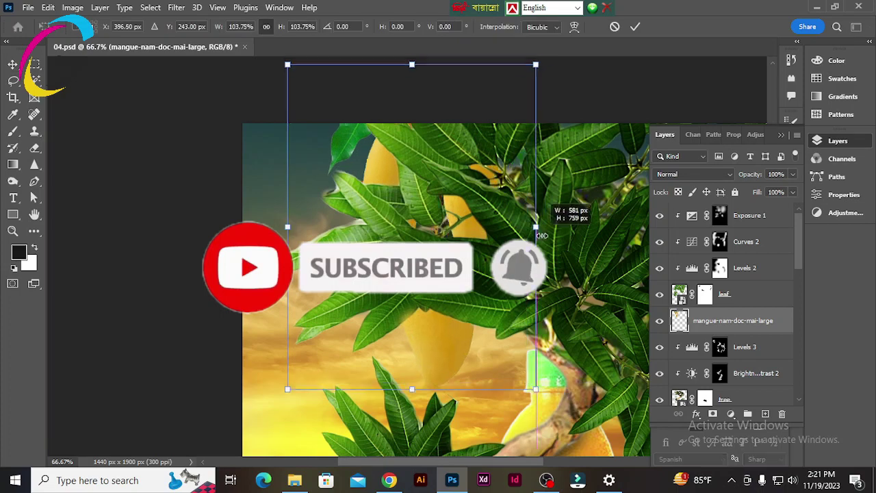
pyautogui.moveTo(439, 340); pyautogui.dragTo(453, 397)
pyautogui.moveTo(297, 454); pyautogui.dragTo(297, 442)
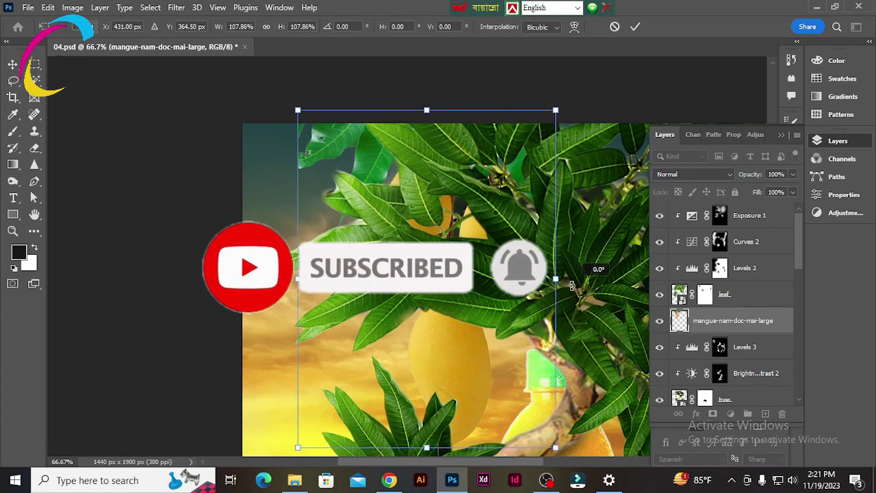
pyautogui.moveTo(555, 285); pyautogui.dragTo(552, 280)
pyautogui.moveTo(305, 266); pyautogui.dragTo(305, 183)
pyautogui.press('Return')
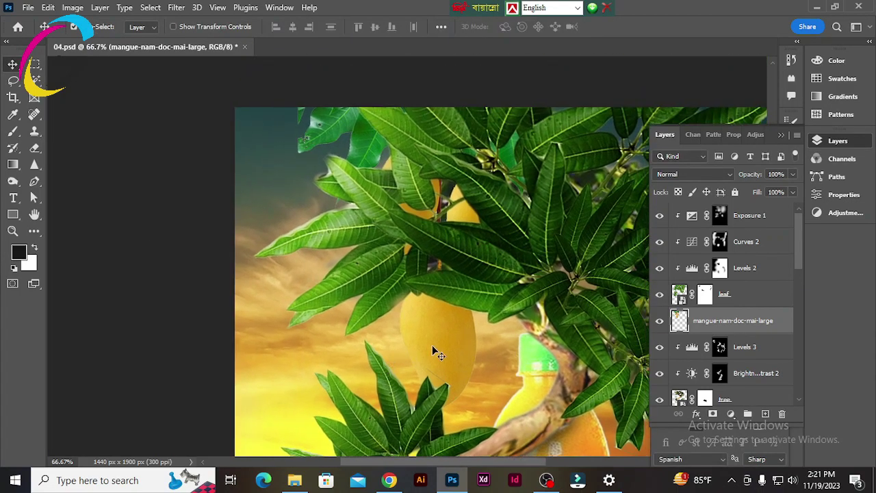
pyautogui.click(743, 296)
pyautogui.keyDown('shift'); pyautogui.click(769, 212); pyautogui.keyUp('shift')
# Group the leaf layers and add a Levels adjustment above the mangoes with black input 68.
pyautogui.hotkey('ctrl', 'g')
pyautogui.doubleClick(709, 210)
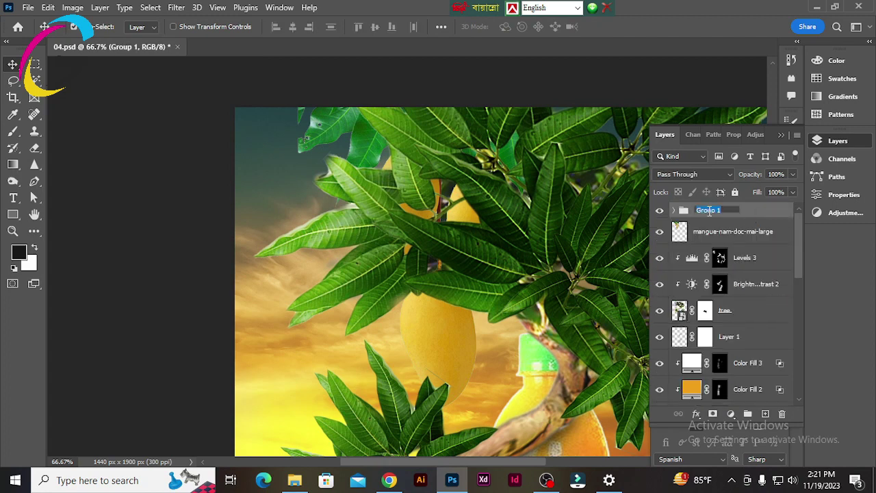
pyautogui.click(712, 231)
pyautogui.click(731, 413)
pyautogui.click(736, 257)
pyautogui.moveTo(676, 270); pyautogui.dragTo(773, 274)
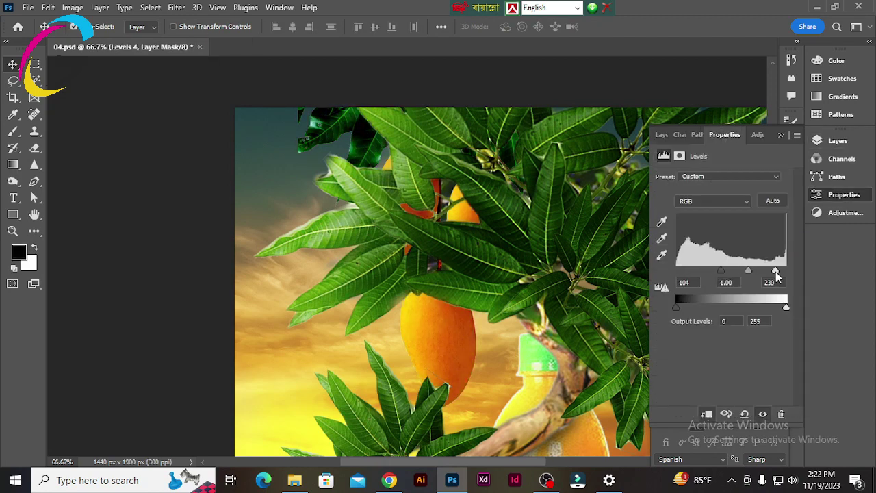
pyautogui.click(661, 134)
# Invert the Levels 4 mask and paint the brightening onto the mango with a white brush.
pyautogui.hotkey('ctrl', 'i')
pyautogui.press('b')
pyautogui.press('x')
pyautogui.scroll(-1, 416, 321)
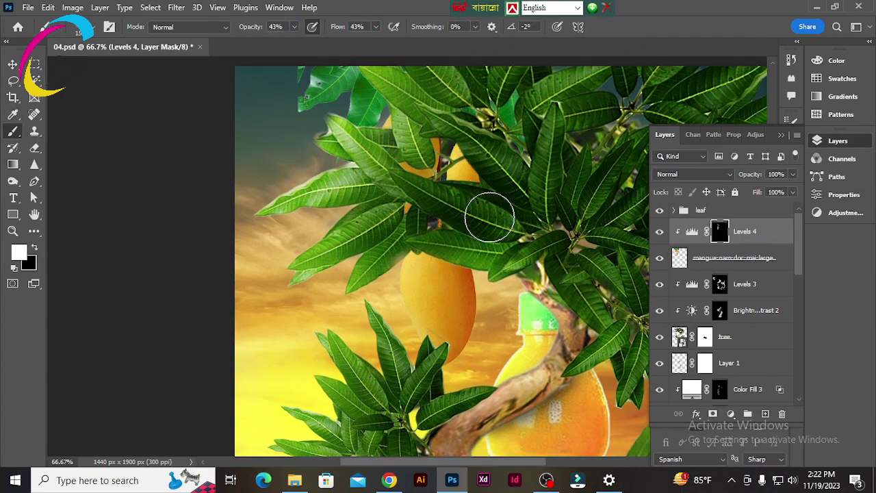
pyautogui.scroll(2, 413, 285)
pyautogui.scroll(-1, 449, 293)
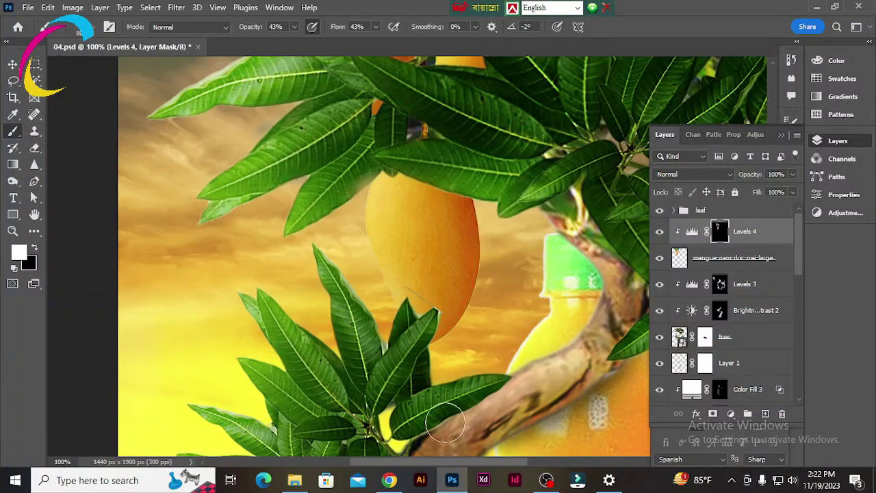
# Add a clipped Curves 3 lifted to output 152 at input 115 and invert its mask.
pyautogui.click(729, 415)
pyautogui.click(747, 250)
pyautogui.moveTo(728, 255); pyautogui.dragTo(719, 232)
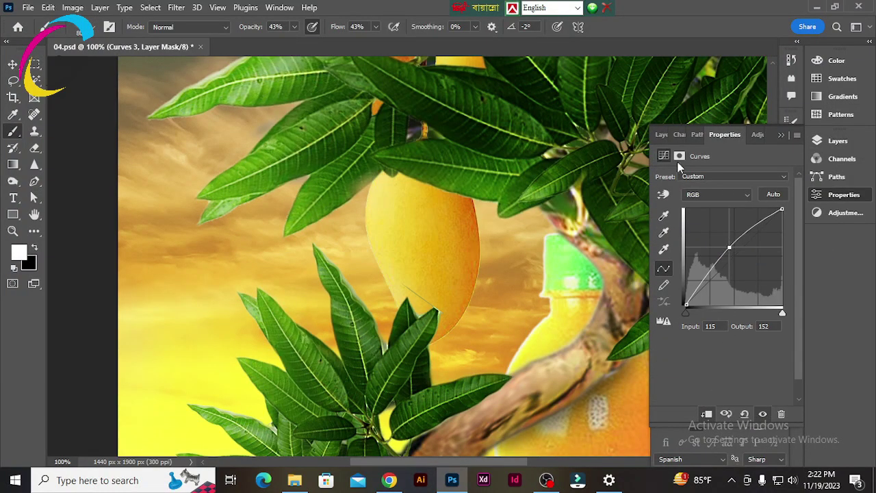
pyautogui.click(665, 135)
pyautogui.hotkey('ctrl', 'i')
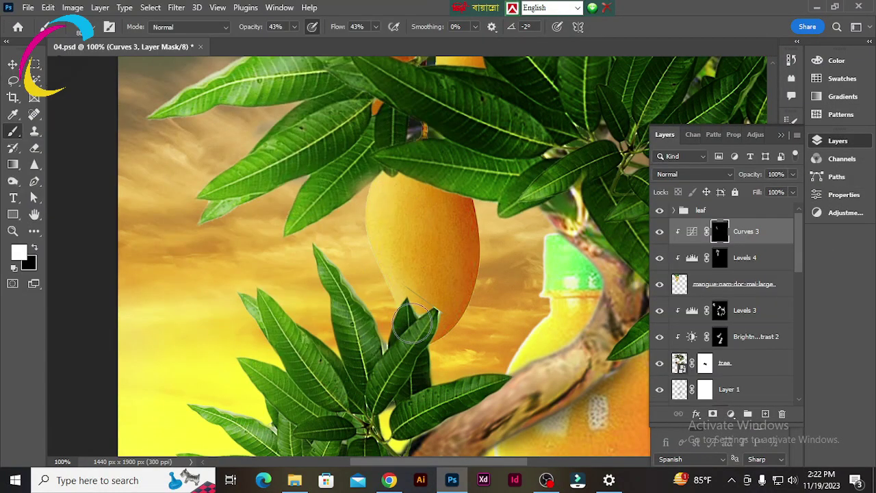
pyautogui.scroll(1, 413, 322)
pyautogui.scroll(4, 342, 274)
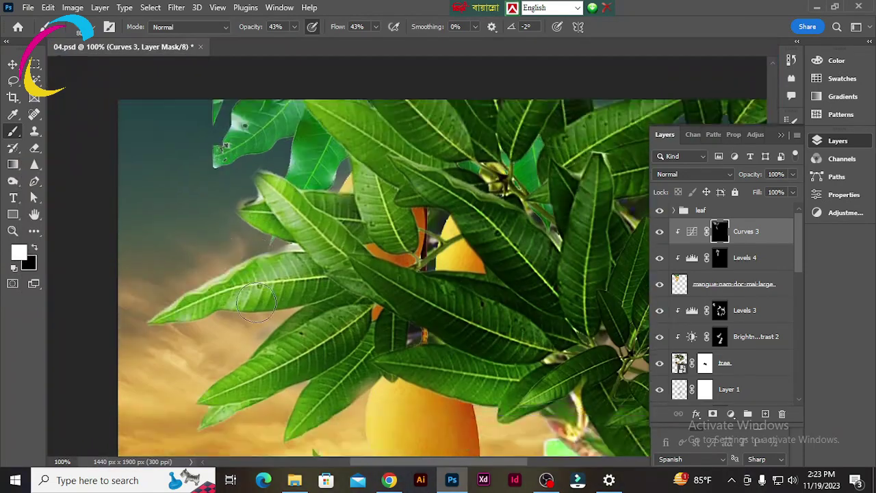
pyautogui.scroll(-3, 301, 326)
pyautogui.scroll(1, 430, 254)
pyautogui.hscroll(2, 429, 254)
pyautogui.scroll(4, 430, 254)
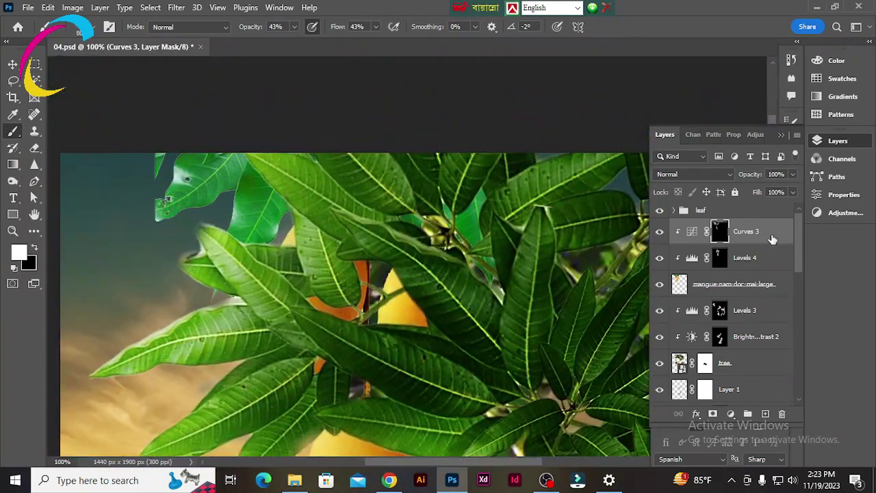
pyautogui.click(692, 231)
pyautogui.scroll(-2, 254, 264)
pyautogui.scroll(1, 72, 230)
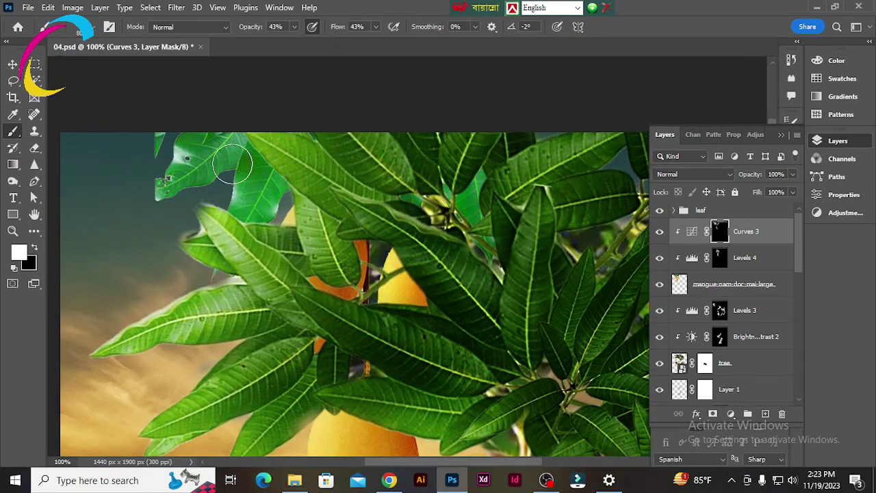
# Add a Brightness/Contrast adjustment with brightness -84 to darken the mango.
pyautogui.click(730, 413)
pyautogui.click(724, 234)
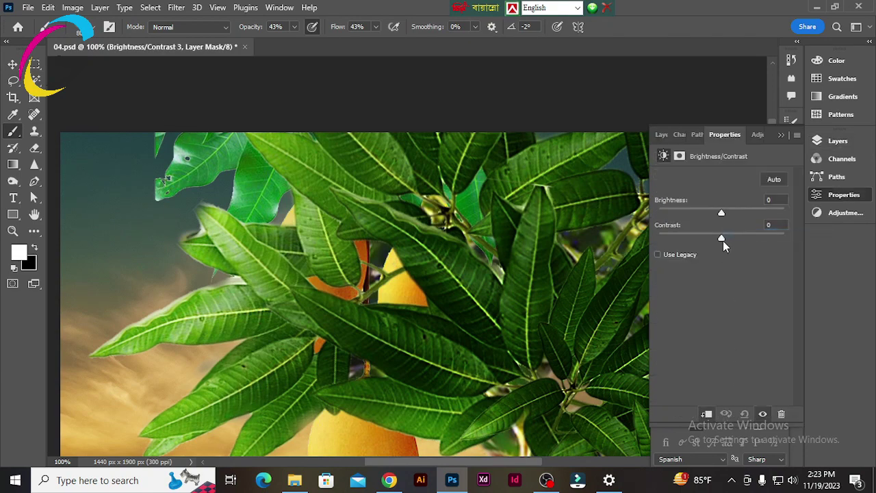
pyautogui.moveTo(721, 215); pyautogui.dragTo(688, 216)
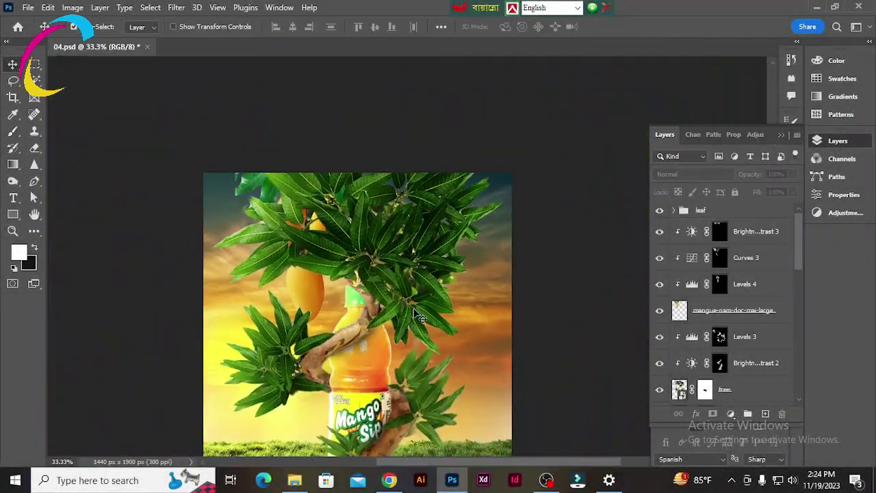
# Group the mango layer and its adjustments into a group named mango.
pyautogui.click(726, 310)
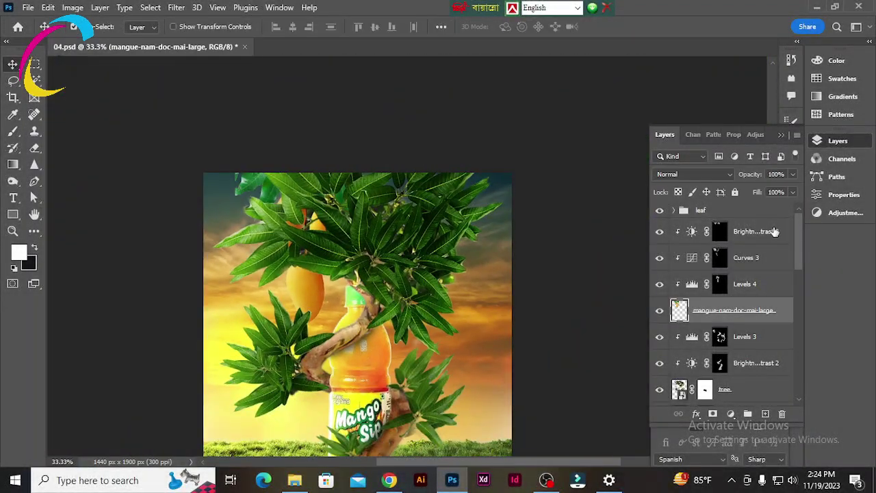
pyautogui.keyDown('shift'); pyautogui.click(680, 232); pyautogui.keyUp('shift')
pyautogui.hotkey('ctrl', 'g')
pyautogui.write('go')
pyautogui.press('Return')
pyautogui.hotkey('ctrl', '+')
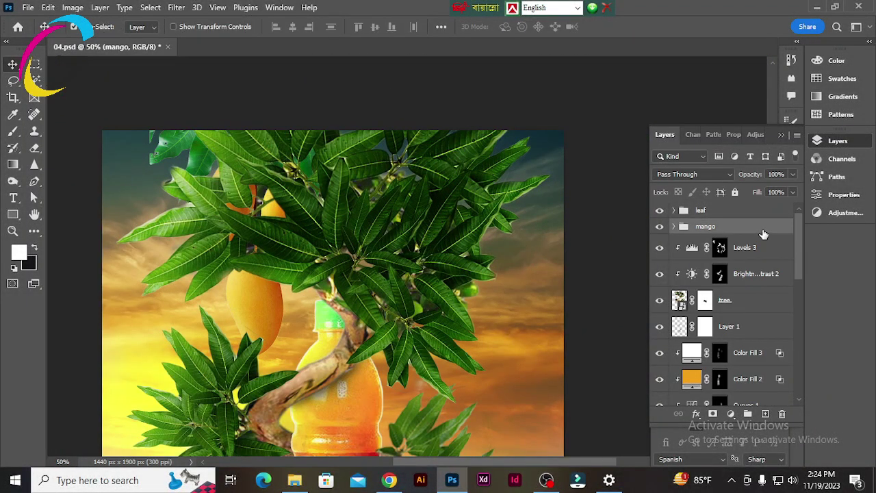
pyautogui.rightClick(764, 235)
pyautogui.click(685, 157)
# Alt-drag a duplicate of the mango and position the copy beside the bottle.
pyautogui.moveTo(254, 298)
pyautogui.mouseDown()
pyautogui.moveTo(483, 272)
pyautogui.moveTo(389, 328)
pyautogui.moveTo(420, 407)
pyautogui.mouseUp()
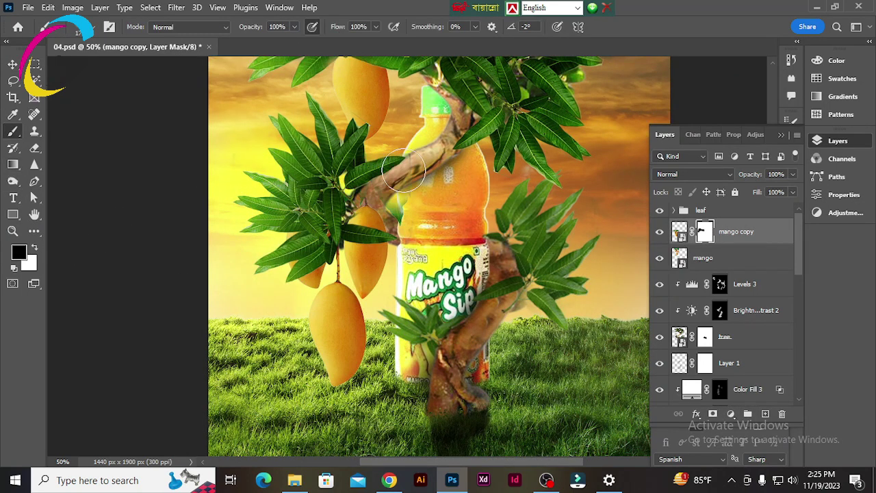
pyautogui.scroll(-3, 241, 256)
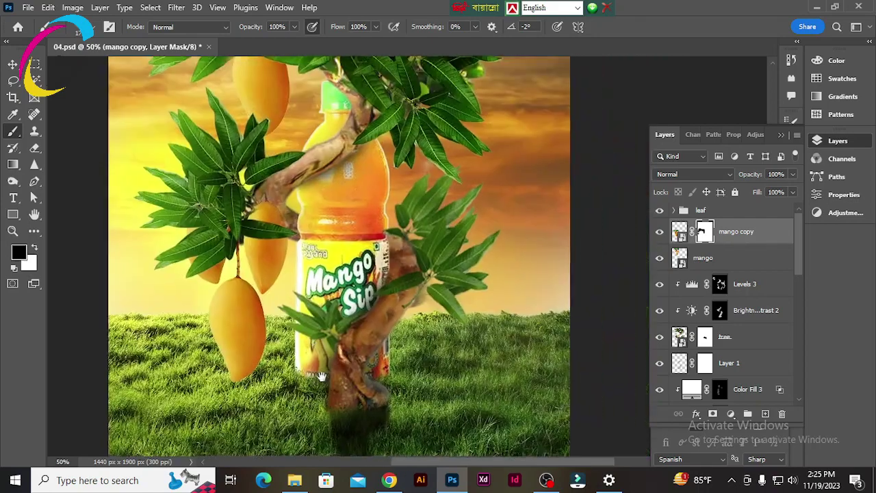
pyautogui.scroll(2, 327, 370)
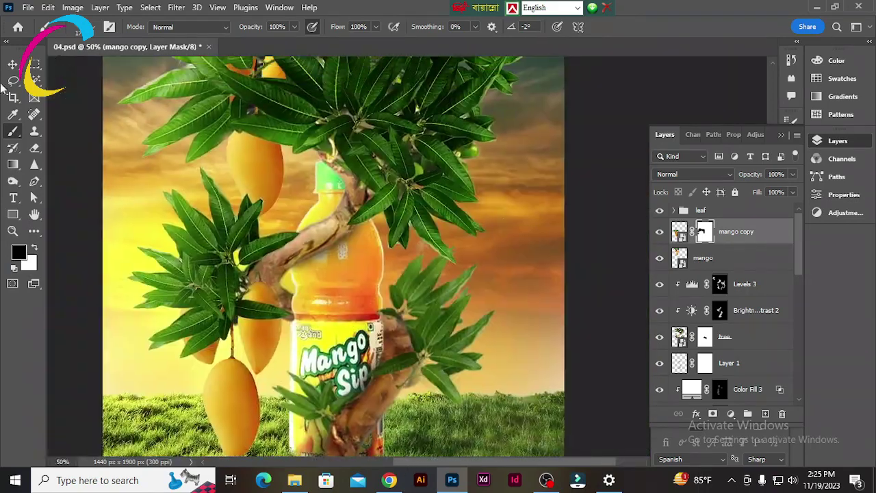
pyautogui.press('v')
pyautogui.moveTo(235, 358)
pyautogui.mouseDown()
pyautogui.moveTo(290, 368)
pyautogui.moveTo(415, 276)
pyautogui.moveTo(407, 301)
pyautogui.mouseUp()
# Flip a mango copy horizontally, commit its placement, and save the document.
pyautogui.hotkey('ctrl', 't')
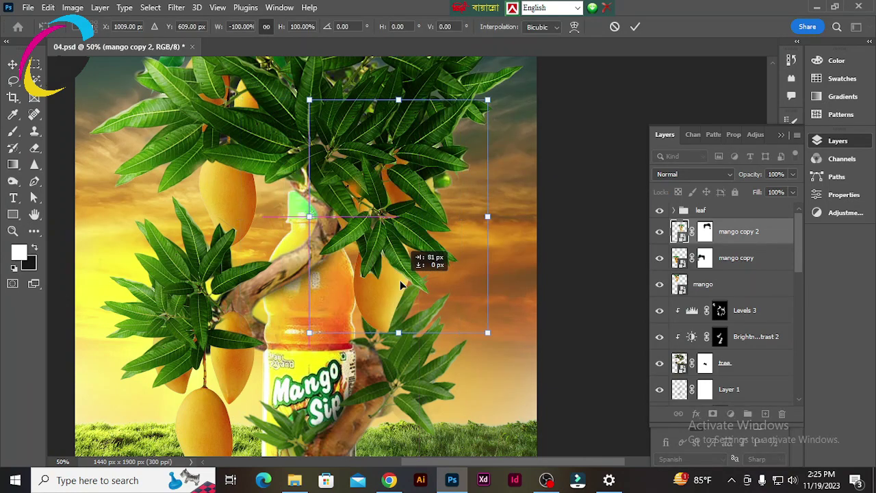
pyautogui.scroll(-3, 407, 302)
pyautogui.moveTo(400, 206); pyautogui.dragTo(394, 232)
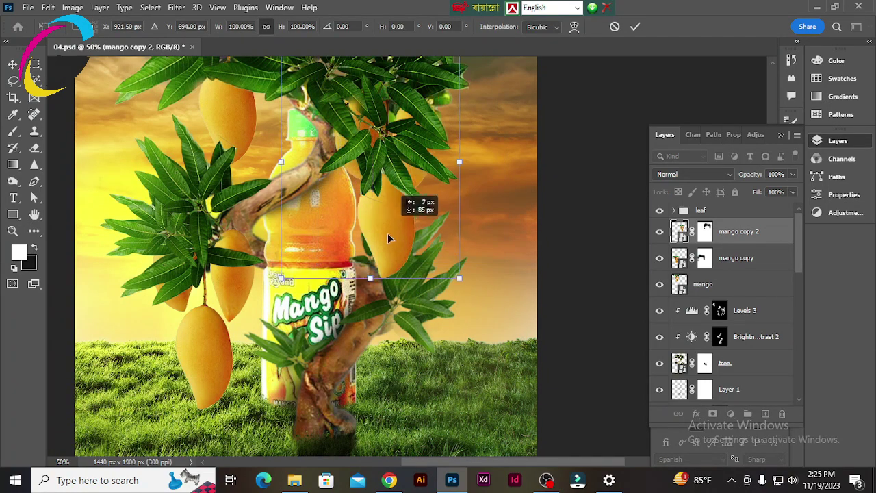
pyautogui.press('Return')
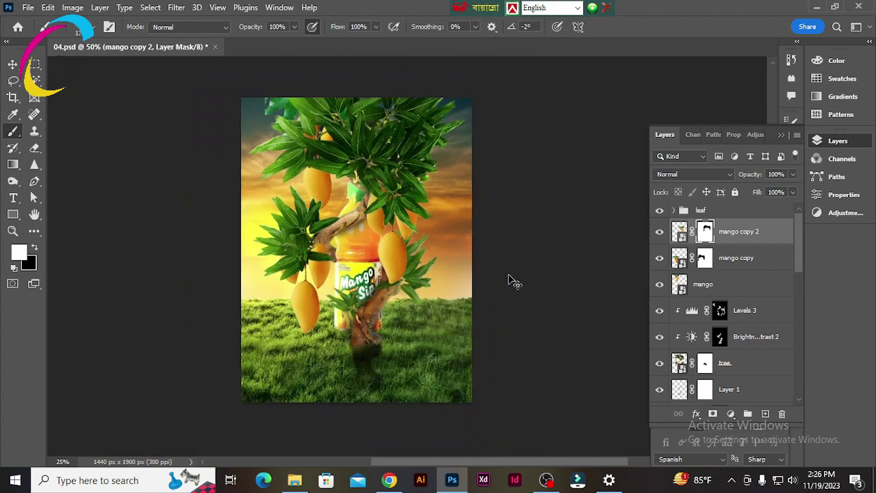
pyautogui.hotkey('ctrl', 's')
# Expand the leaf group and target the leaf layer's mask for brush painting.
pyautogui.hscroll(-2, 510, 277)
pyautogui.scroll(1, 392, 295)
pyautogui.scroll(-1, 392, 299)
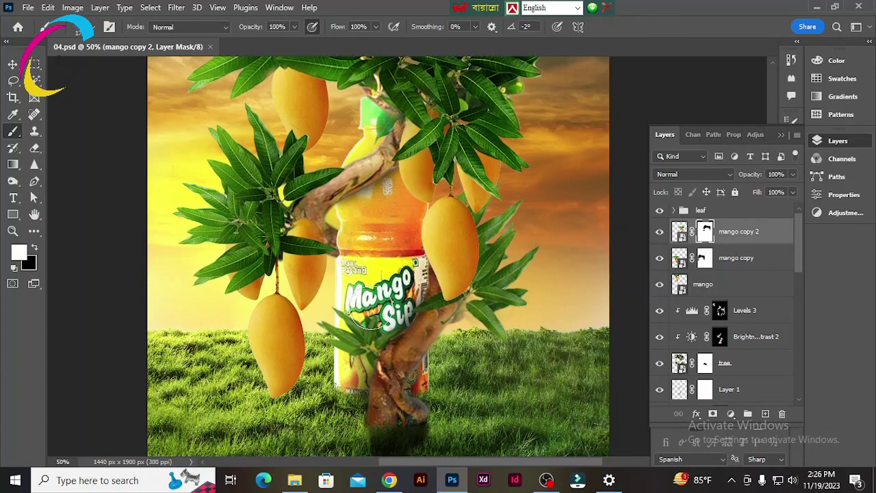
pyautogui.scroll(2, 300, 187)
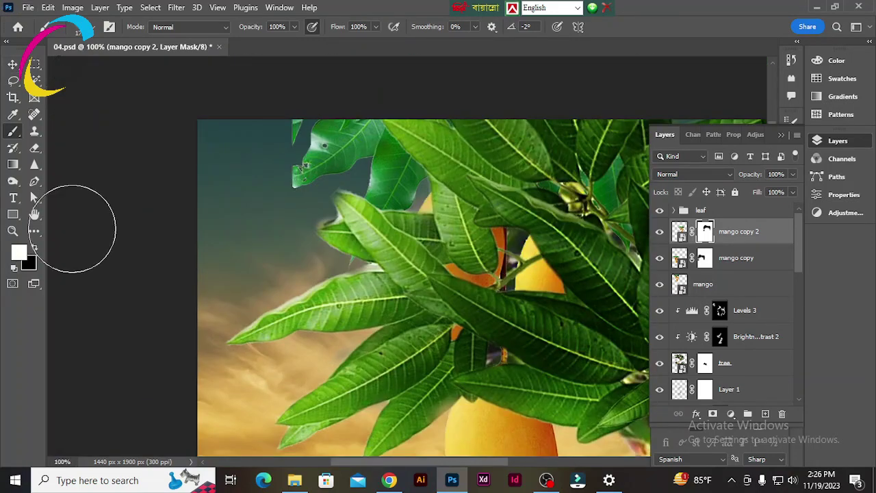
pyautogui.scroll(-1, 226, 301)
pyautogui.press('v')
pyautogui.click(375, 193)
pyautogui.click(758, 313)
pyautogui.press('b')
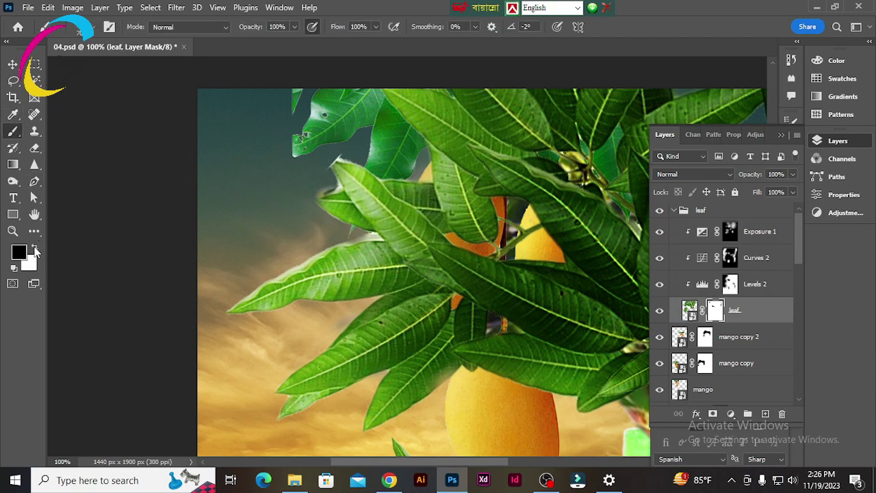
# Retarget the leaf mask, fit the composition in view, and select the mango copy layer.
pyautogui.scroll(-8, 350, 237)
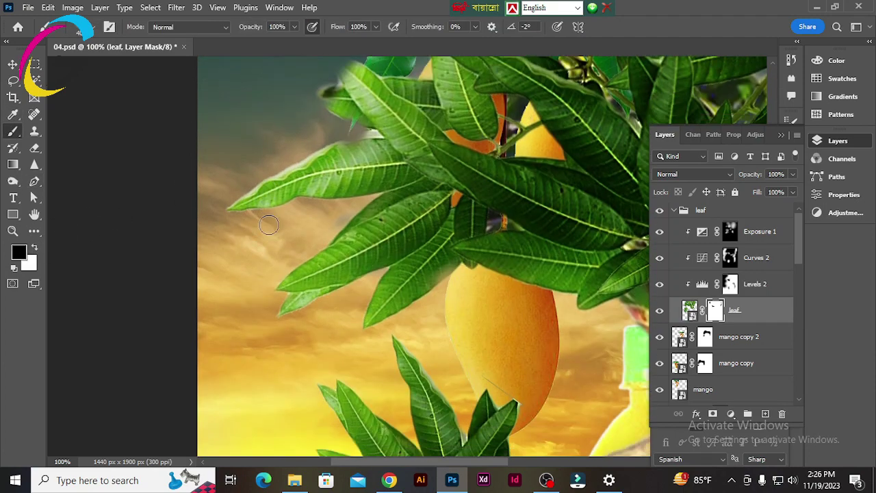
pyautogui.hscroll(4, 350, 237)
pyautogui.press('v')
pyautogui.click(760, 232)
pyautogui.click(736, 310)
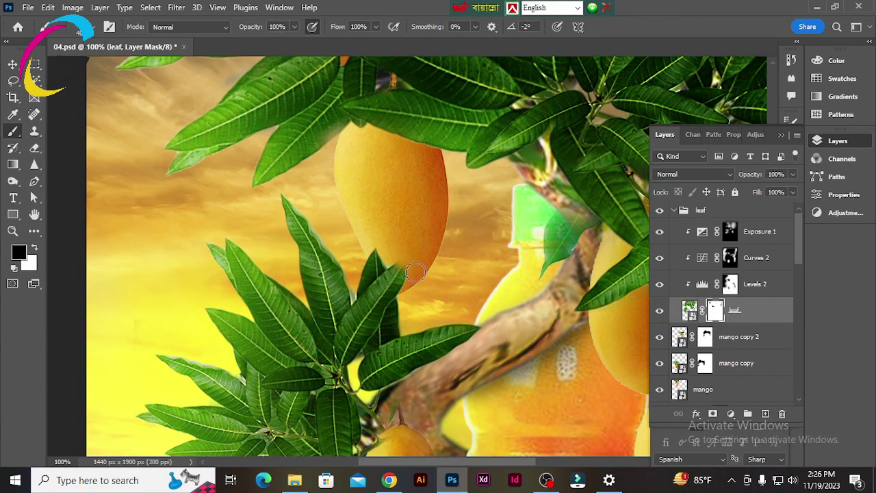
pyautogui.hotkey('ctrl', '-')
pyautogui.hotkey('ctrl', '-')
pyautogui.scroll(-5, 423, 249)
pyautogui.press('v')
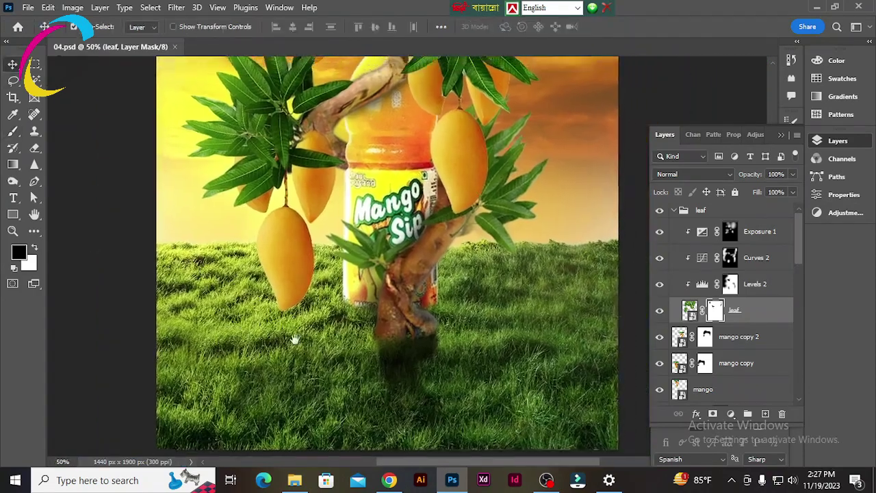
pyautogui.hscroll(2, 372, 333)
pyautogui.hotkey('ctrl', '+')
pyautogui.click(354, 265)
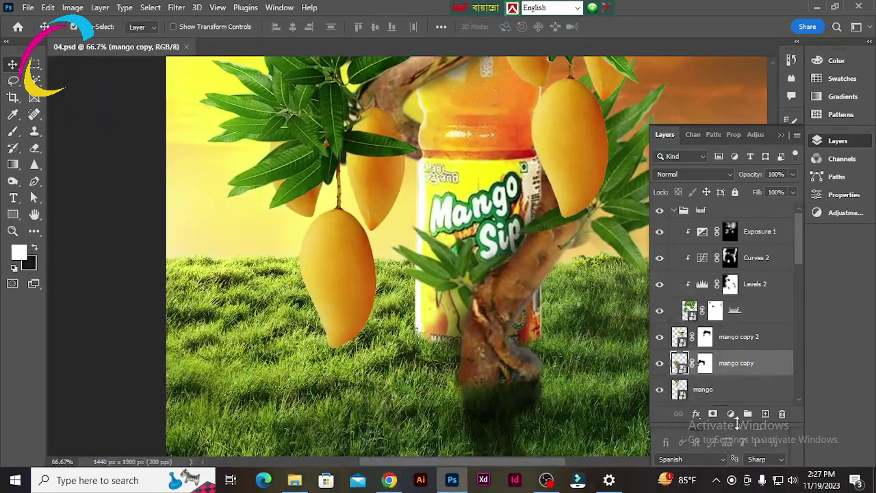
# Add an Exposure adjustment clipped to mango copy and invert its mask to black.
pyautogui.click(731, 414)
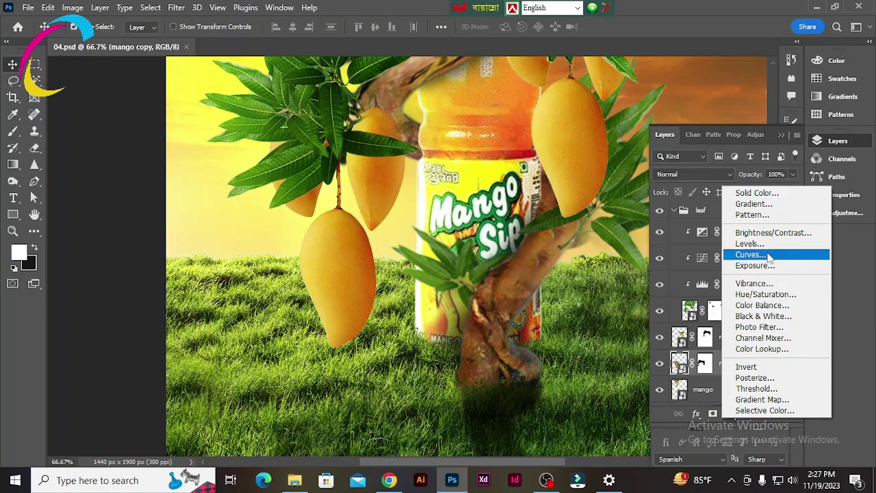
pyautogui.click(771, 265)
pyautogui.click(725, 414)
pyautogui.click(845, 195)
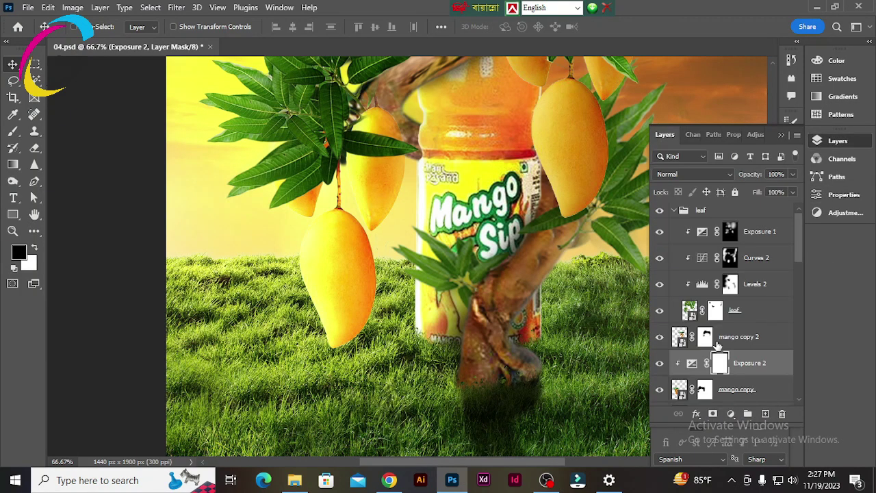
pyautogui.hotkey('ctrl', 'i')
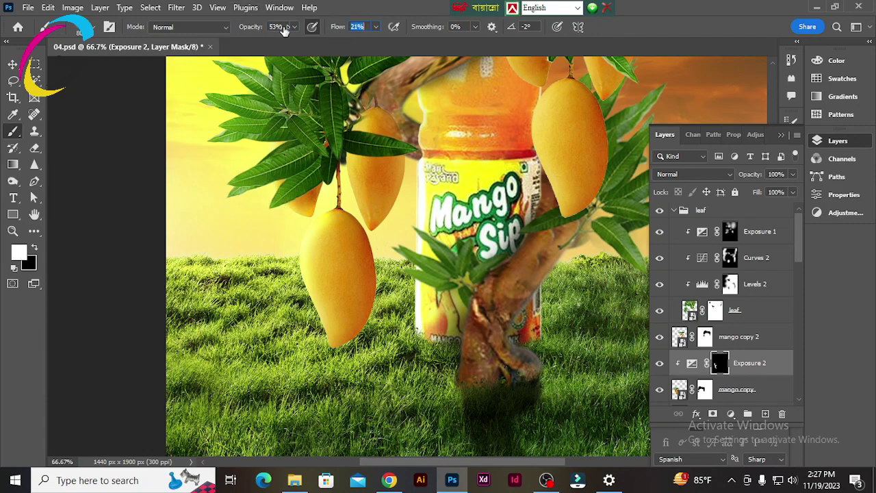
pyautogui.scroll(-3, 307, 209)
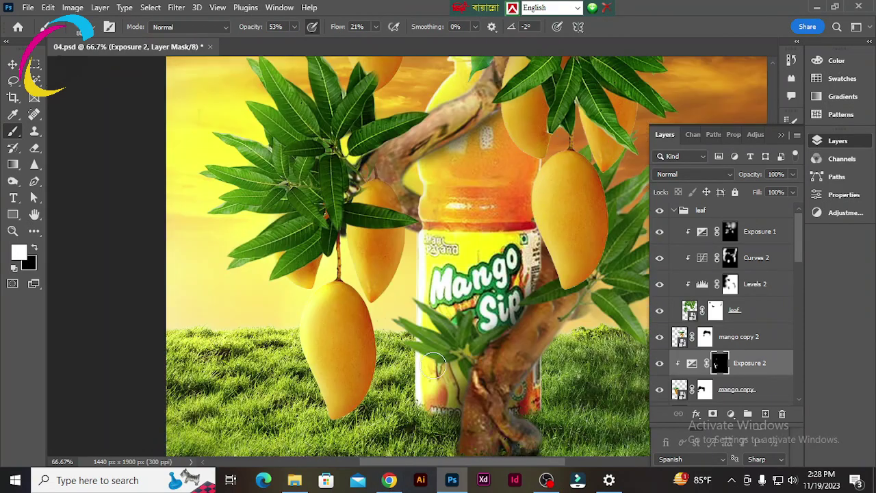
# Add an Exposure adjustment at +1.90 clipped to the leaves, with an inverted mask.
pyautogui.click(697, 417)
pyautogui.click(730, 414)
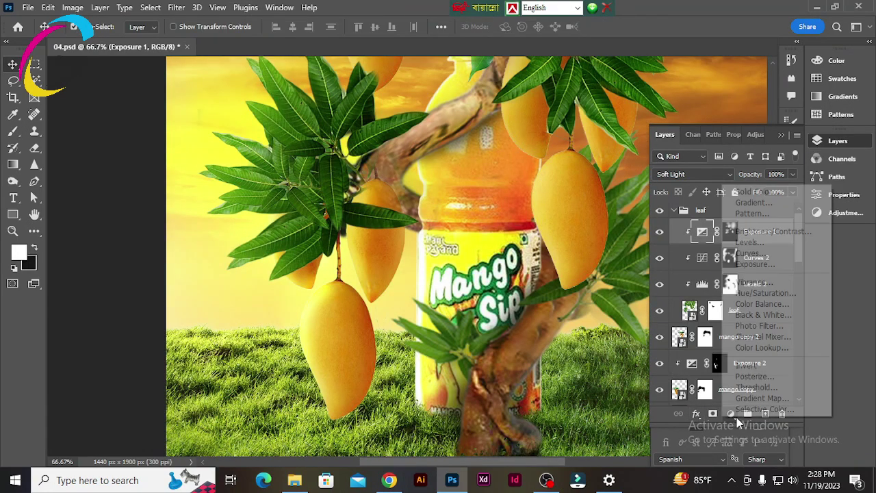
pyautogui.click(750, 265)
pyautogui.moveTo(721, 208); pyautogui.dragTo(733, 211)
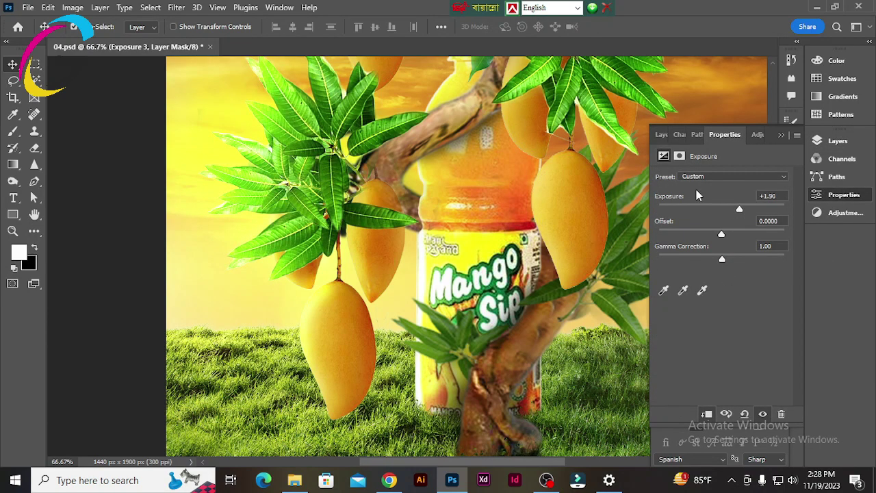
pyautogui.click(662, 135)
pyautogui.hotkey('ctrl', 'i')
# Paint the brightening into the leaves with an enlarged soft brush.
pyautogui.press('b')
pyautogui.scroll(2, 263, 145)
pyautogui.press(']')
pyautogui.press(']')
pyautogui.press(']')
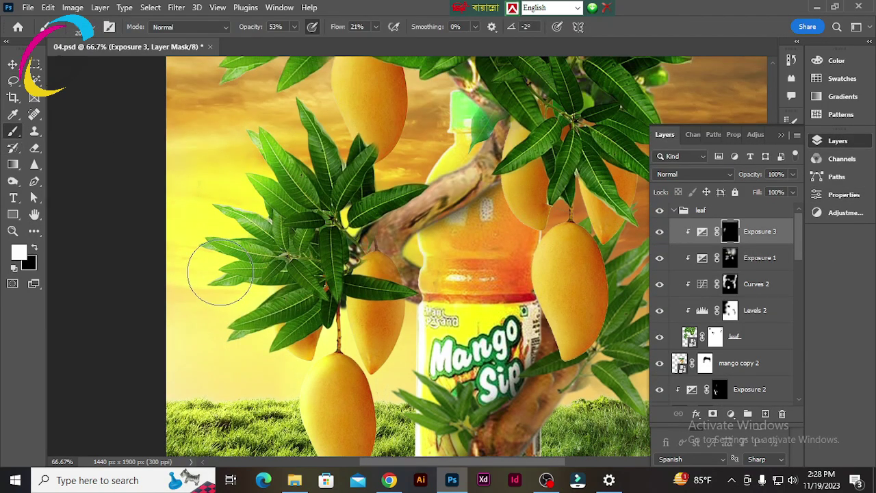
pyautogui.scroll(2, 220, 273)
pyautogui.scroll(2, 226, 280)
pyautogui.scroll(1, 229, 291)
pyautogui.scroll(1, 234, 305)
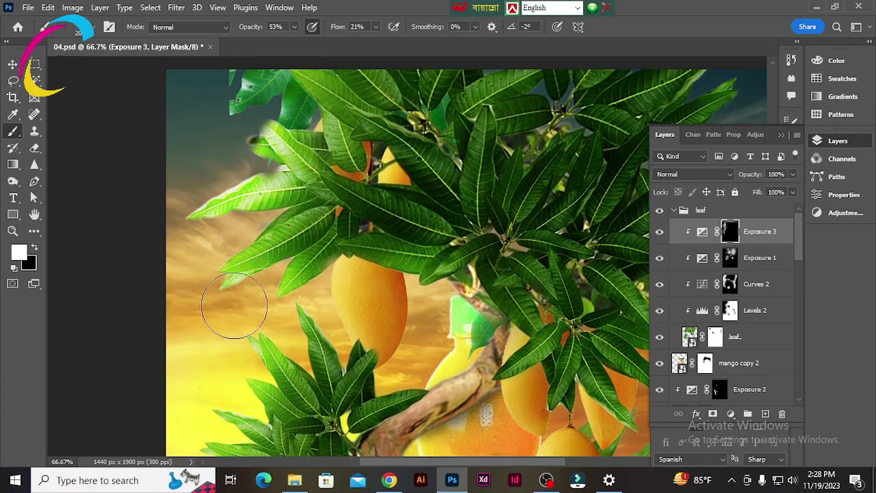
pyautogui.scroll(-3, 240, 295)
pyautogui.scroll(-3, 267, 261)
pyautogui.scroll(-2, 288, 226)
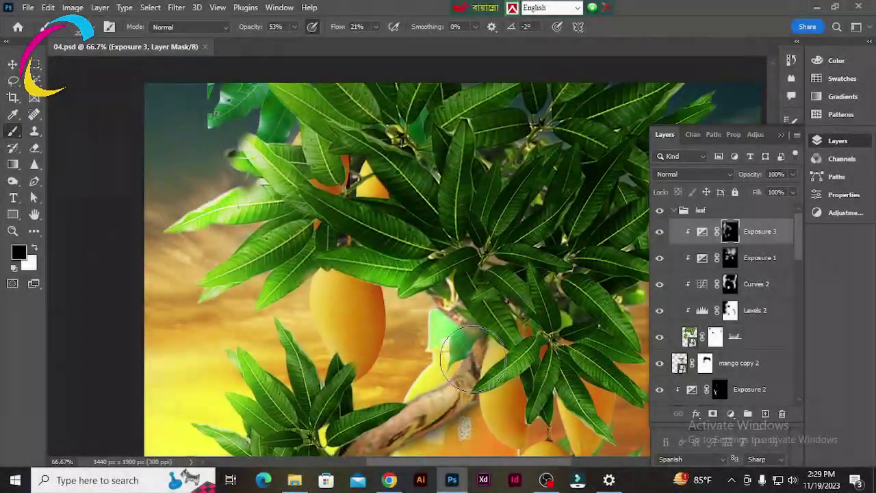
pyautogui.scroll(-1, 383, 295)
pyautogui.scroll(-5, 295, 226)
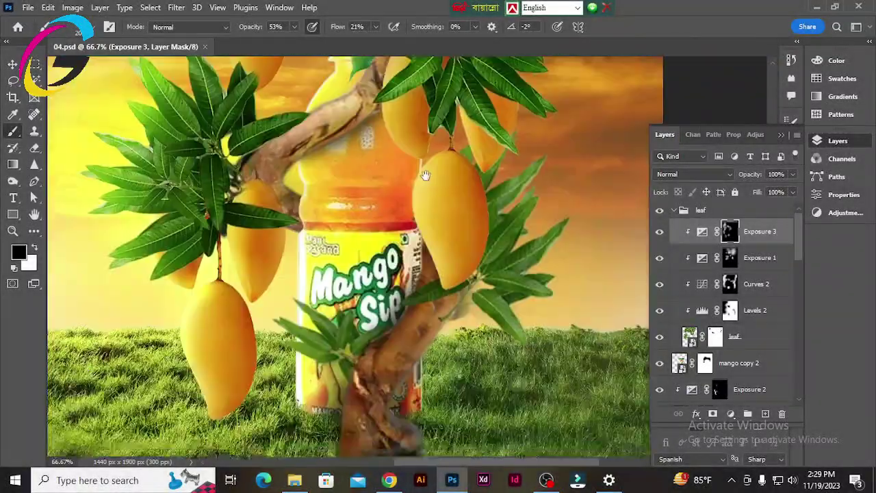
pyautogui.hscroll(-1, 453, 345)
pyautogui.hscroll(4, 438, 213)
# Place Mango-PNG on the canvas, shrink it, and set it by the trunk.
pyautogui.moveTo(328, 368); pyautogui.dragTo(622, 299)
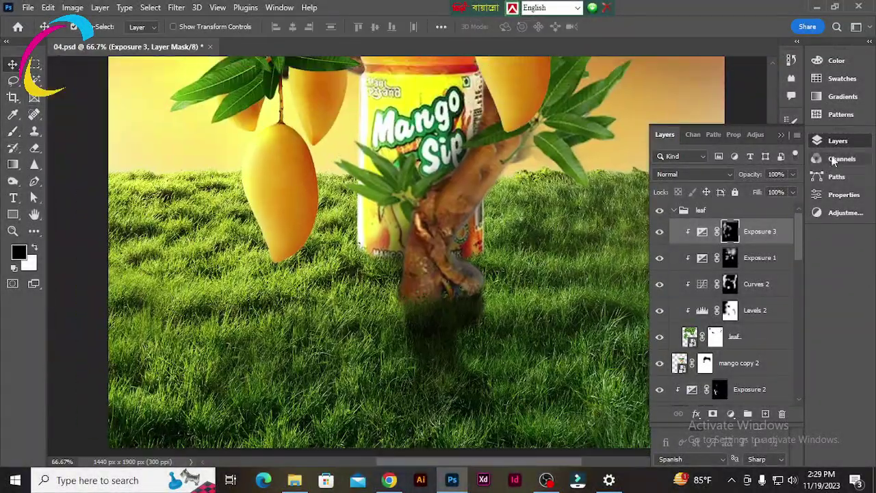
pyautogui.click(294, 480)
pyautogui.moveTo(792, 171); pyautogui.dragTo(411, 356)
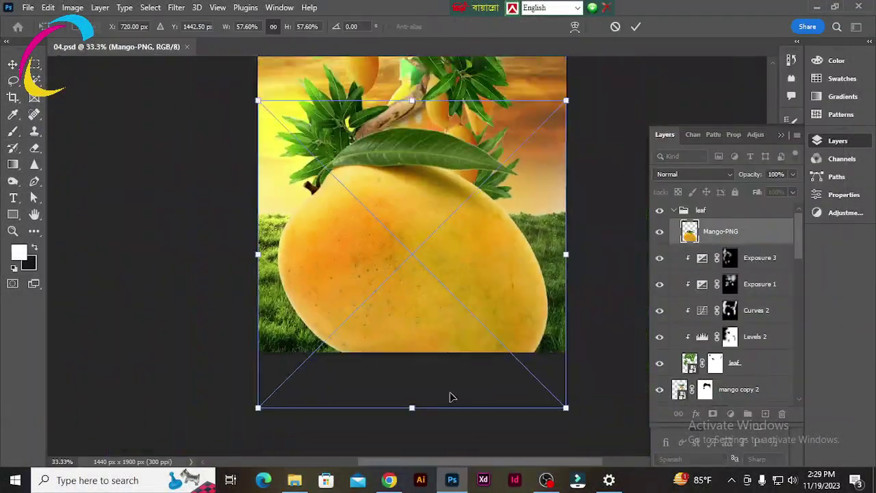
pyautogui.moveTo(450, 397); pyautogui.dragTo(322, 285)
pyautogui.scroll(2, 385, 283)
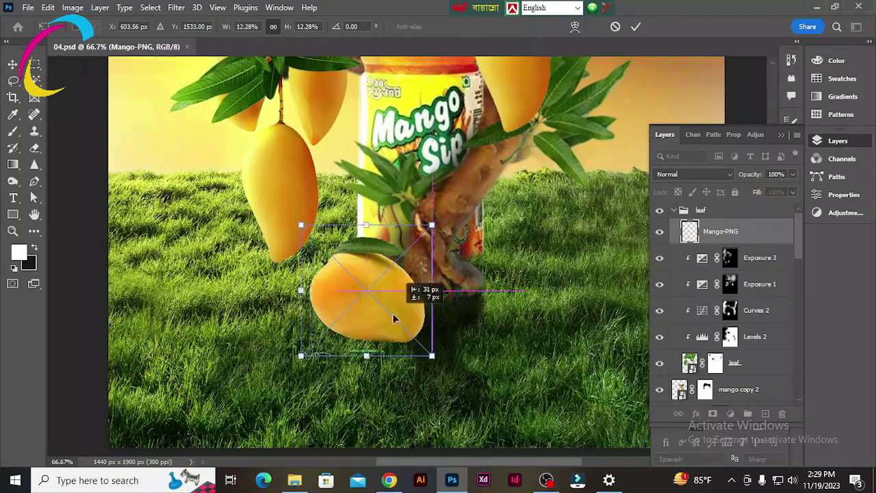
pyautogui.moveTo(401, 329); pyautogui.dragTo(365, 322)
pyautogui.scroll(2, 366, 323)
pyautogui.press('Return')
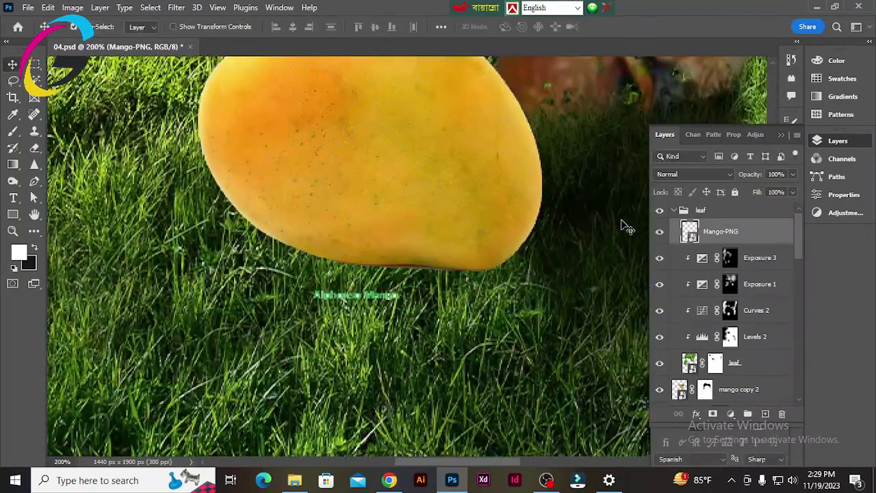
# Add a raised Brightness/Contrast adjustment to the mango and invert its mask.
pyautogui.scroll(-2, 374, 208)
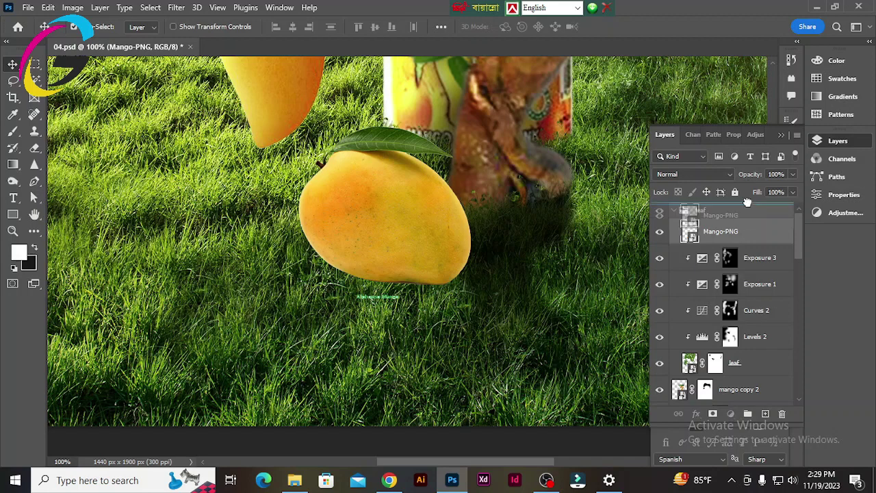
pyautogui.click(730, 414)
pyautogui.click(753, 229)
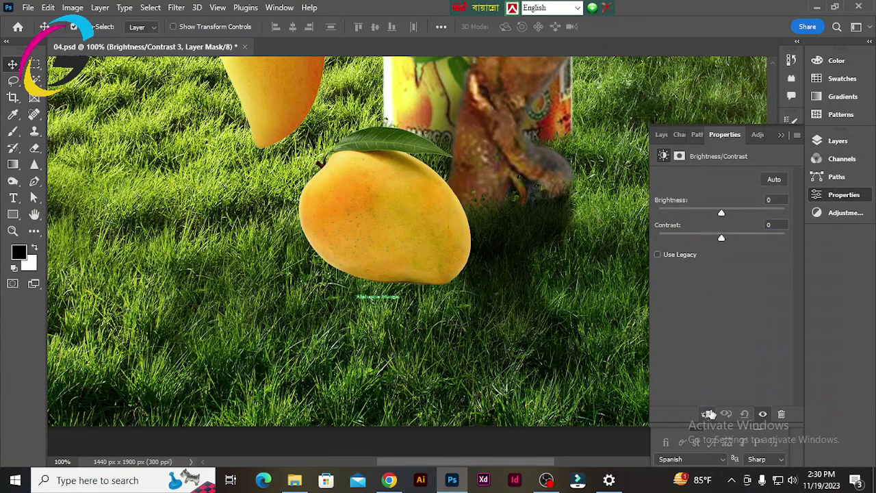
pyautogui.moveTo(720, 213)
pyautogui.mouseDown()
pyautogui.moveTo(731, 213)
pyautogui.moveTo(689, 214)
pyautogui.moveTo(734, 215)
pyautogui.mouseUp()
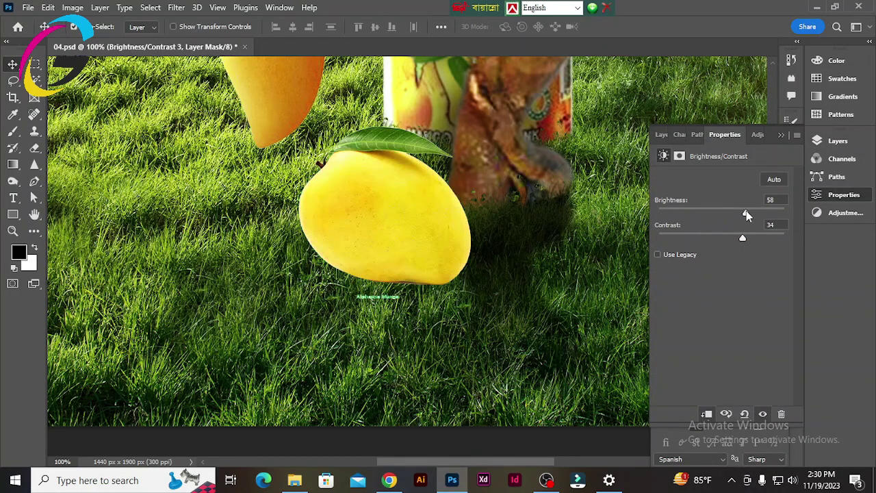
pyautogui.press('F7')
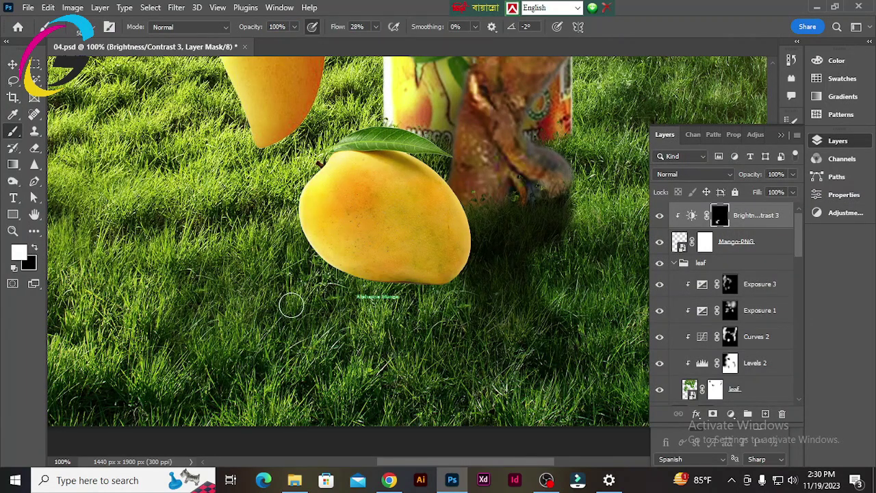
# Add a Levels adjustment with black input 58 and invert its mask.
pyautogui.click(731, 413)
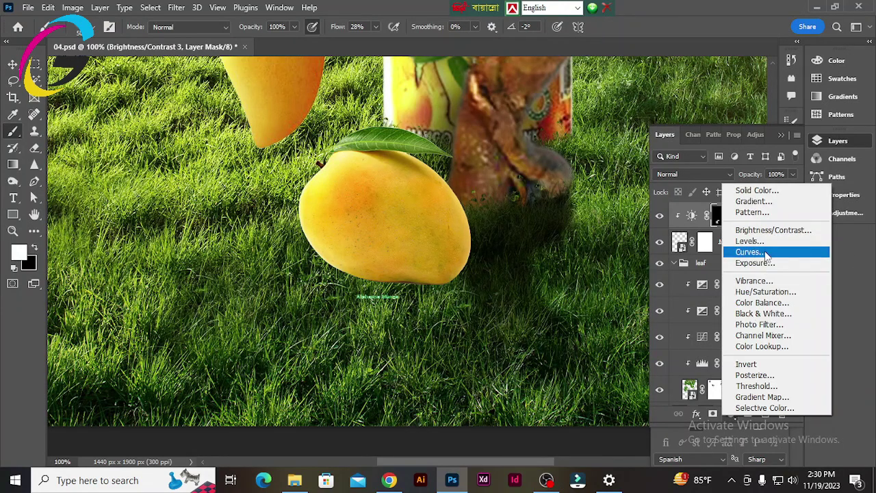
pyautogui.click(753, 240)
pyautogui.moveTo(677, 270); pyautogui.dragTo(701, 269)
pyautogui.hotkey('ctrl', 'i')
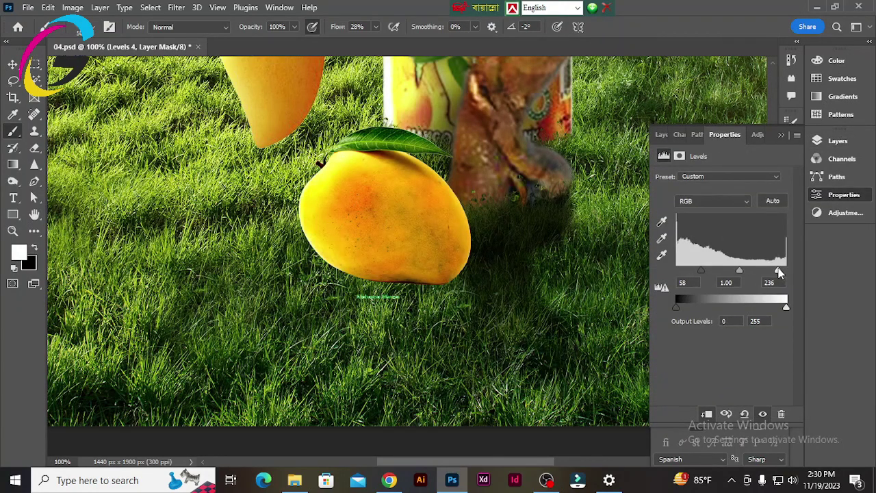
pyautogui.click(662, 134)
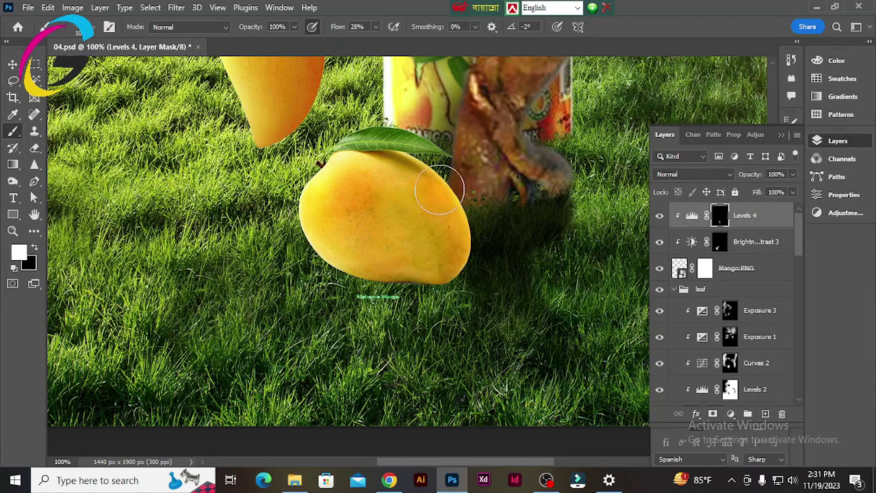
# Paint black grass blades on the mango's mask to sink its base into grass.
pyautogui.scroll(3, 320, 191)
pyautogui.click(739, 268)
pyautogui.click(12, 131)
pyautogui.click(74, 26)
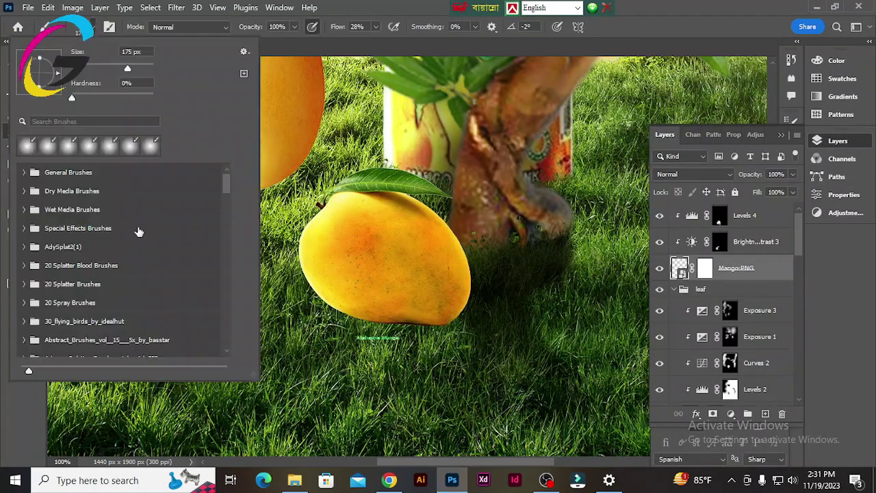
pyautogui.scroll(-3, 137, 229)
pyautogui.press('Escape')
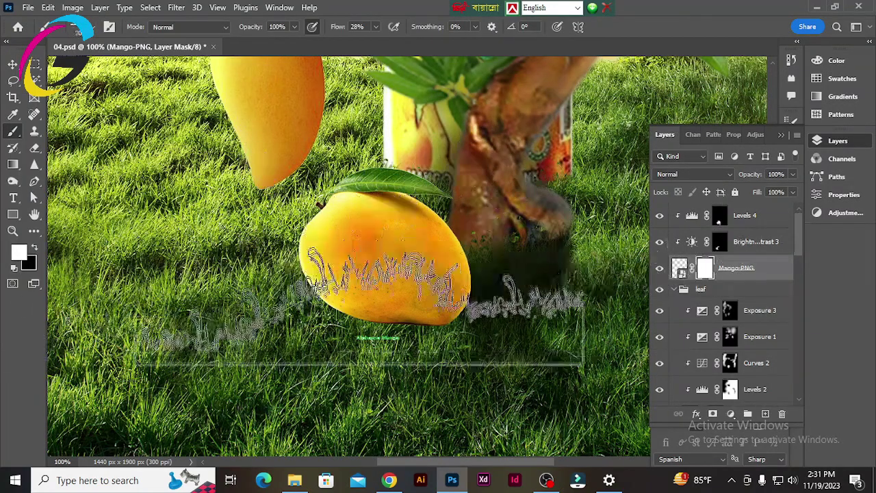
pyautogui.press('x')
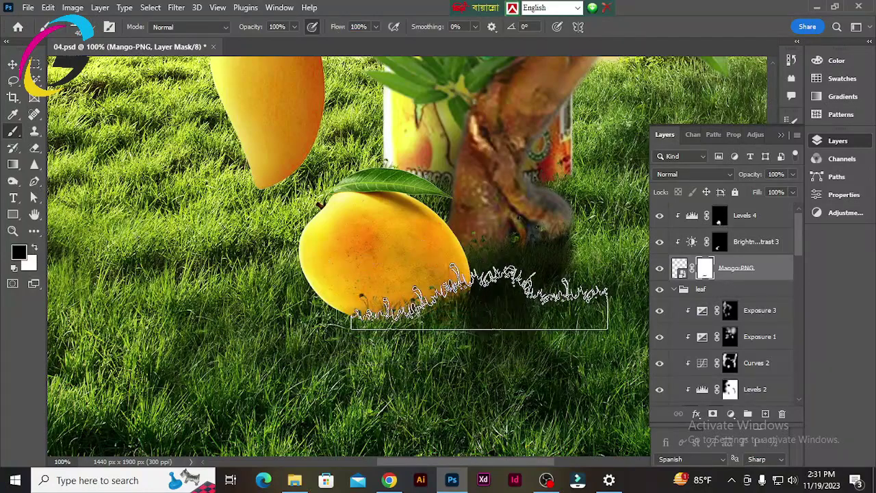
pyautogui.moveTo(479, 301)
pyautogui.mouseDown()
pyautogui.moveTo(332, 313)
pyautogui.moveTo(488, 295)
pyautogui.mouseUp()
# Group the fallen mango together with its adjustment layers.
pyautogui.click(13, 65)
pyautogui.hotkey('ctrl', '-')
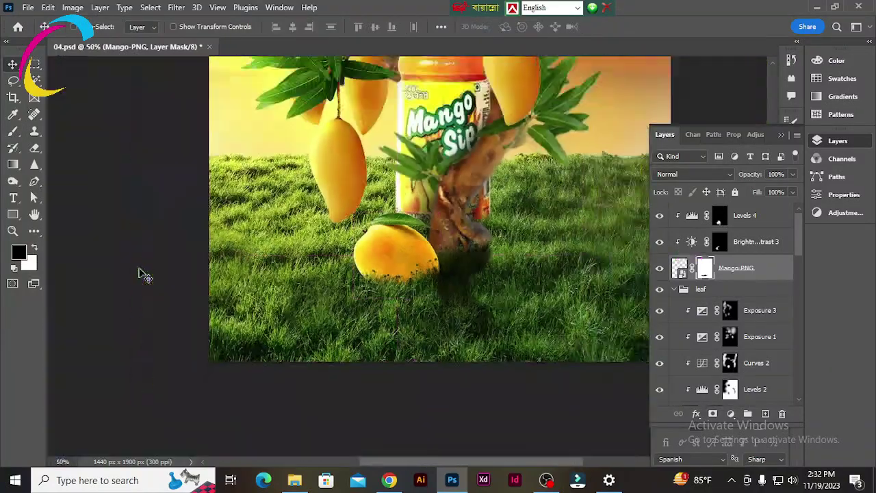
pyautogui.hotkey('ctrl', '-')
pyautogui.keyDown('shift'); pyautogui.click(731, 215); pyautogui.keyUp('shift')
pyautogui.hotkey('ctrl', 'g')
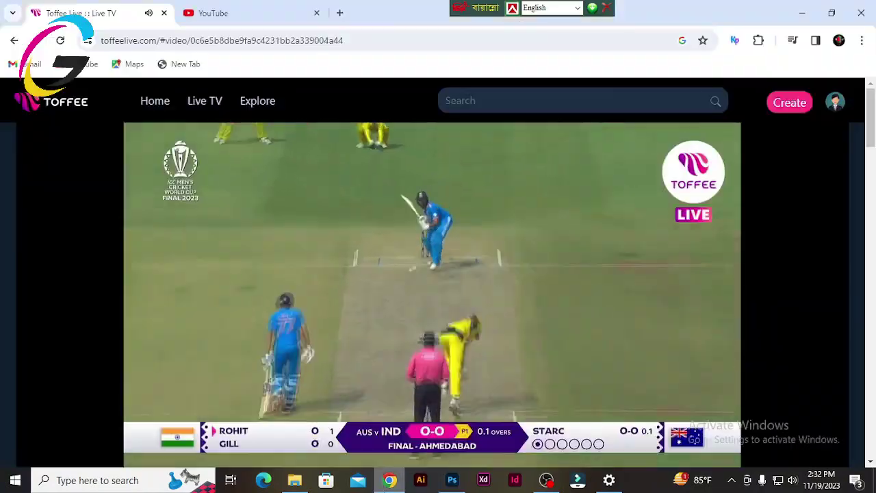
# Convert the mango group to a smart object and add a half-size copy further back.
pyautogui.hotkey('ctrl', '+')
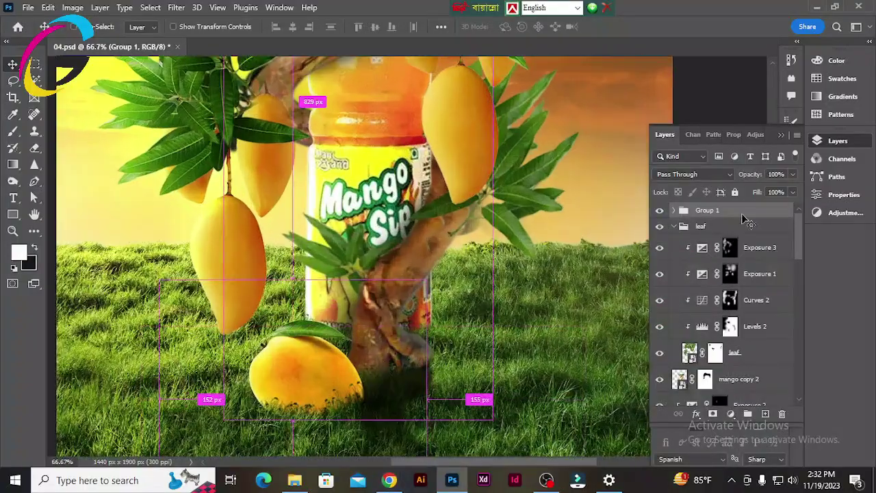
pyautogui.rightClick(712, 215)
pyautogui.click(749, 174)
pyautogui.moveTo(317, 381); pyautogui.dragTo(546, 312)
pyautogui.hotkey('ctrl', 't')
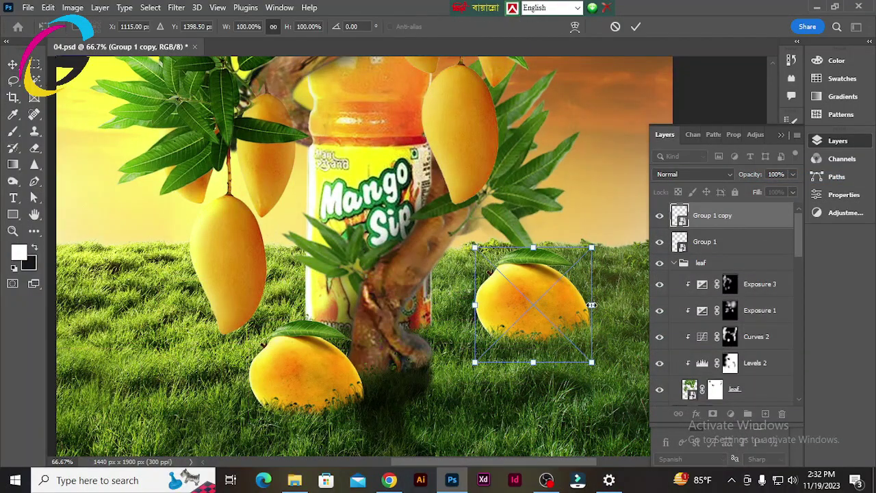
pyautogui.moveTo(587, 361); pyautogui.dragTo(531, 308)
pyautogui.moveTo(452, 308); pyautogui.dragTo(490, 290)
pyautogui.press('Return')
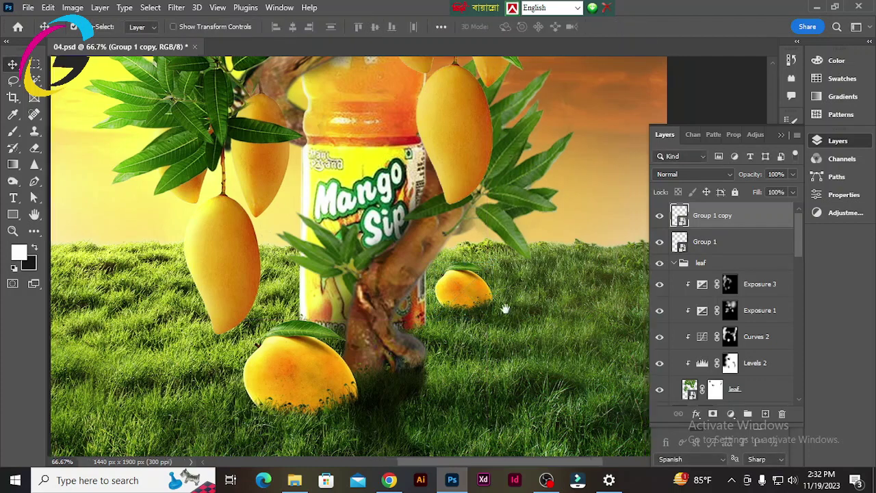
# Add a smaller mango copy at the left and an enlarged copy in the right foreground.
pyautogui.moveTo(410, 309); pyautogui.dragTo(446, 144)
pyautogui.keyDown('alt'); pyautogui.moveTo(555, 219); pyautogui.dragTo(233, 219); pyautogui.keyUp('alt')
pyautogui.hotkey('ctrl', 't')
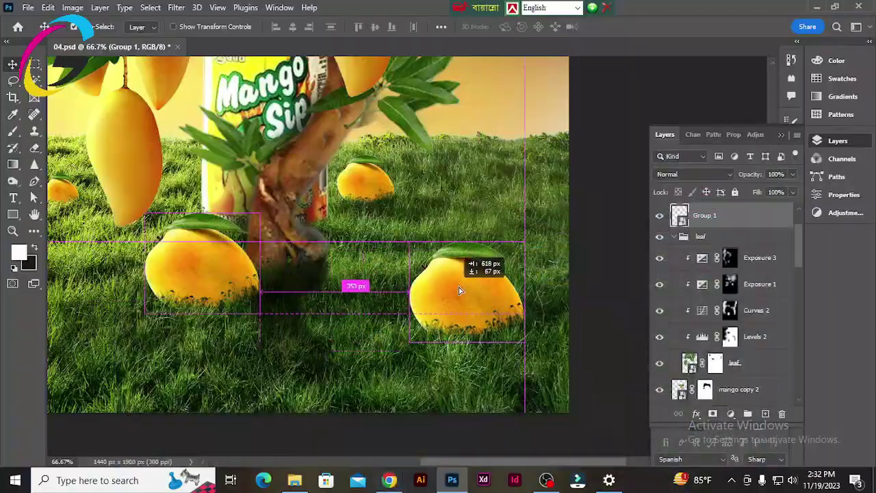
pyautogui.moveTo(459, 291); pyautogui.dragTo(524, 301)
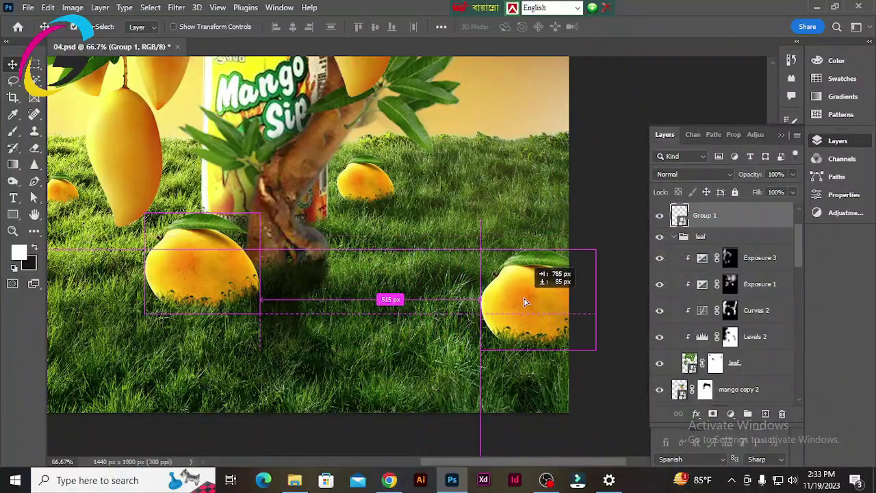
pyautogui.hotkey('ctrl', 't')
pyautogui.moveTo(596, 306); pyautogui.dragTo(626, 306)
pyautogui.press('Return')
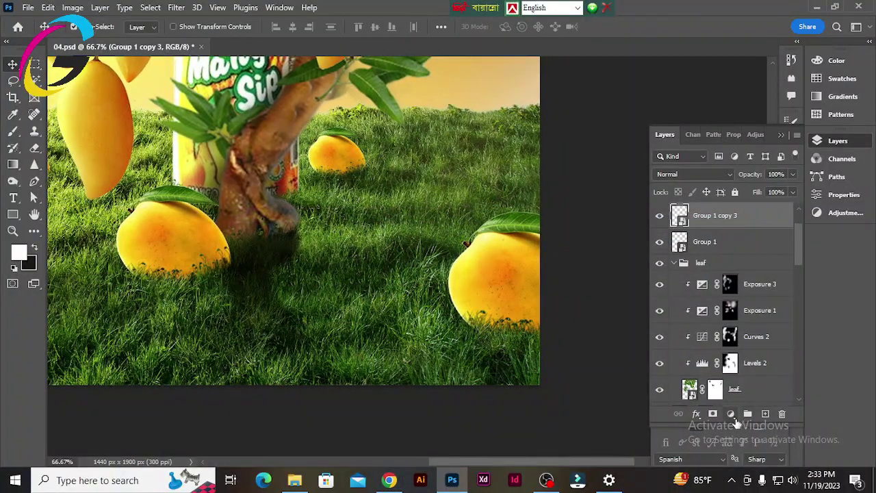
# Darken the right mango with a Brightness/Contrast adjustment at -12.
pyautogui.click(731, 413)
pyautogui.click(753, 237)
pyautogui.moveTo(721, 211); pyautogui.dragTo(716, 213)
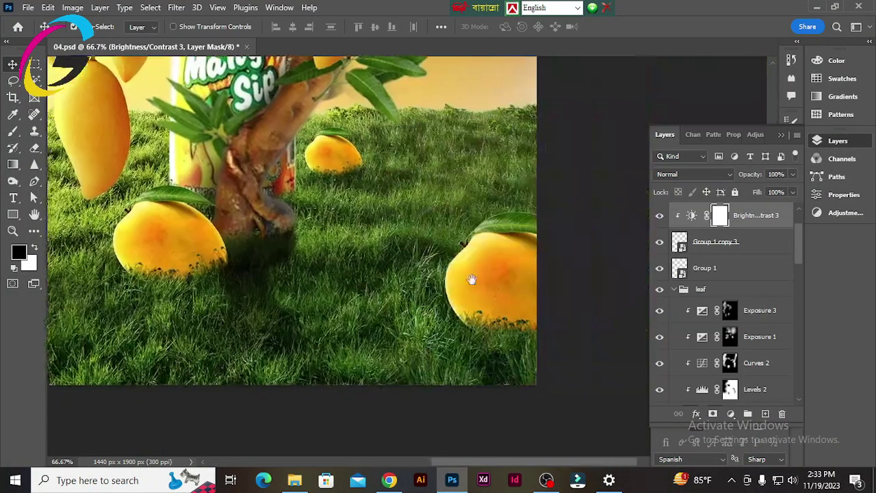
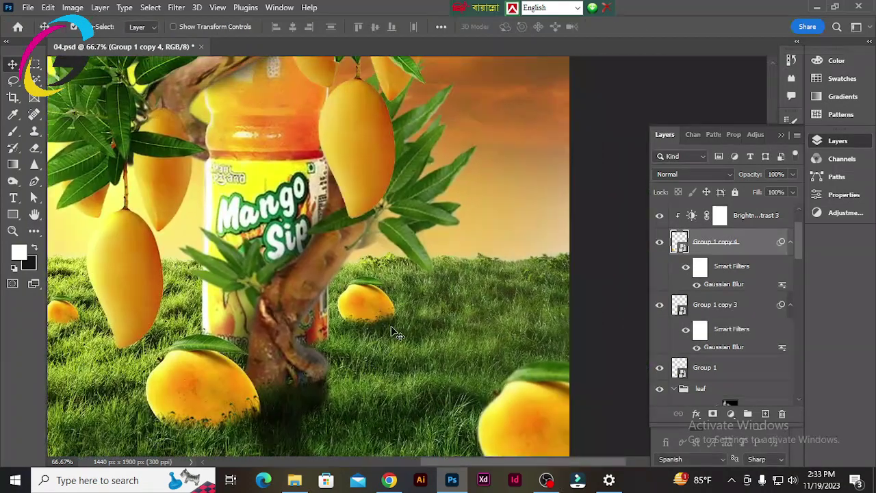
# Duplicate a mango into the grass near the trunk and rename its group 'mango'.
pyautogui.moveTo(395, 334); pyautogui.dragTo(448, 313)
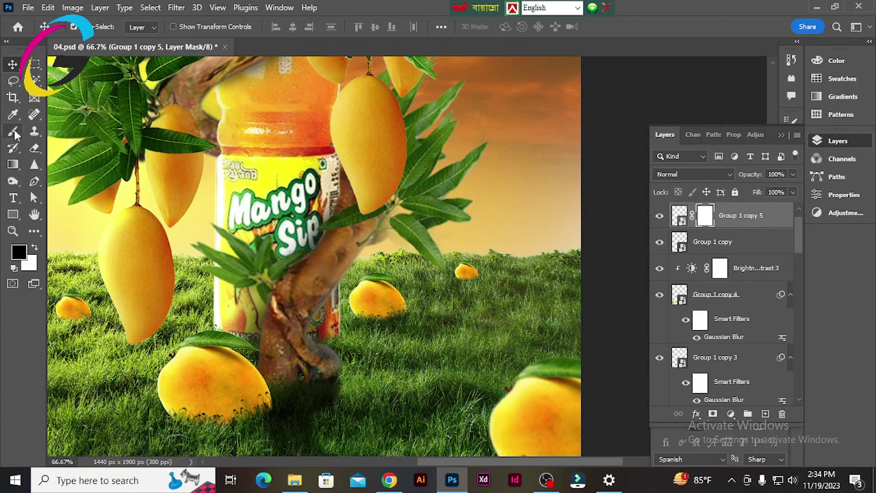
pyautogui.click(14, 133)
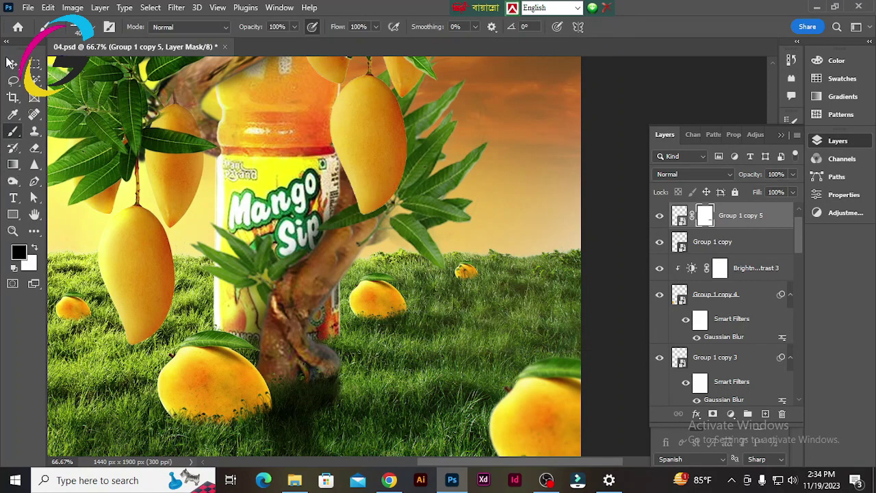
pyautogui.click(12, 63)
pyautogui.scroll(-2, 719, 342)
pyautogui.click(654, 341)
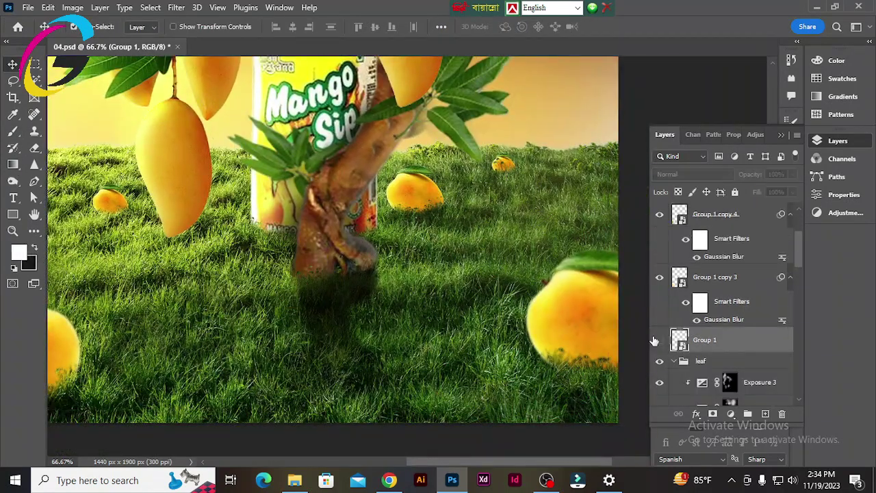
pyautogui.click(656, 341)
pyautogui.doubleClick(705, 339)
pyautogui.write('mango')
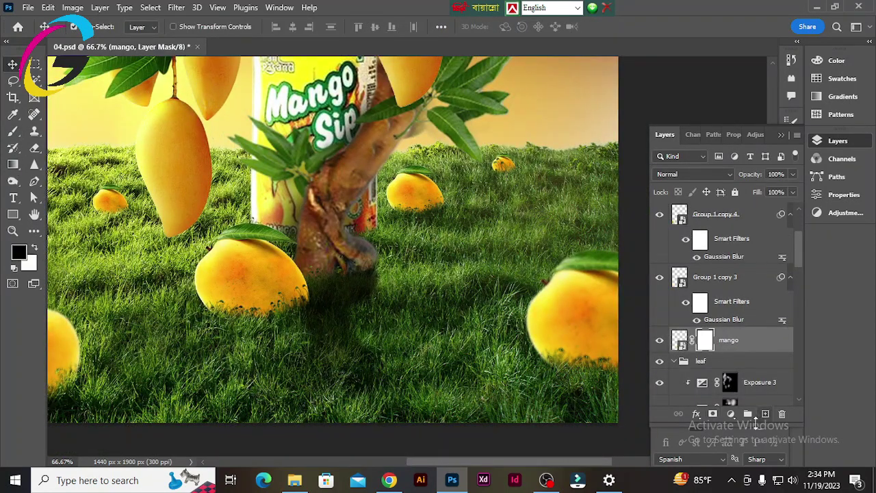
# Add a Brightness/Contrast adjustment clipped to the mango to darken it.
pyautogui.click(731, 414)
pyautogui.click(753, 240)
pyautogui.moveTo(721, 212); pyautogui.dragTo(698, 212)
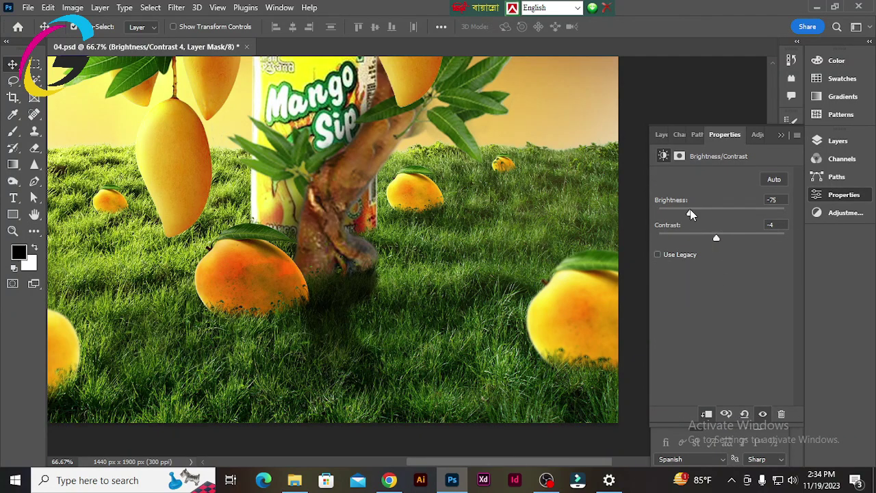
pyautogui.hotkey('ctrl', 'z')
pyautogui.hotkey('ctrl', 'z')
# Blend the mango's base using the Grass 1 brush, add another Brightness/Contrast, and save.
pyautogui.keyDown('ctrl'); pyautogui.click(286, 291); pyautogui.keyUp('ctrl')
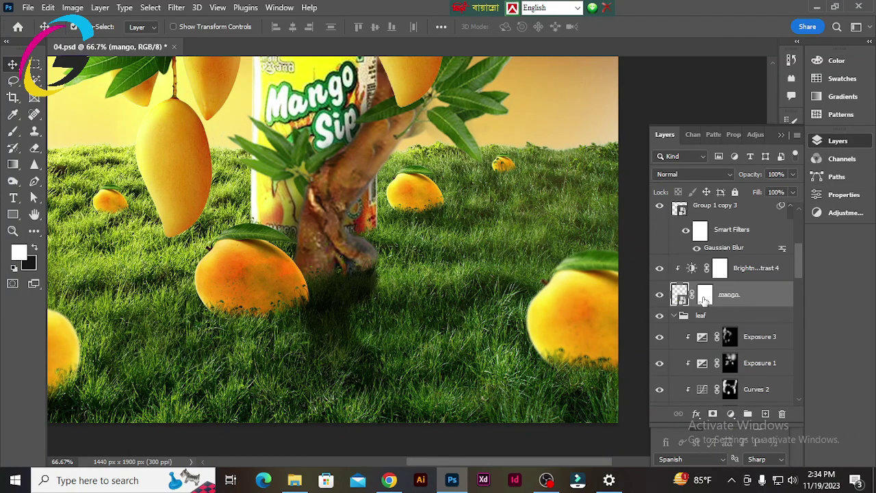
pyautogui.click(13, 131)
pyautogui.click(52, 27)
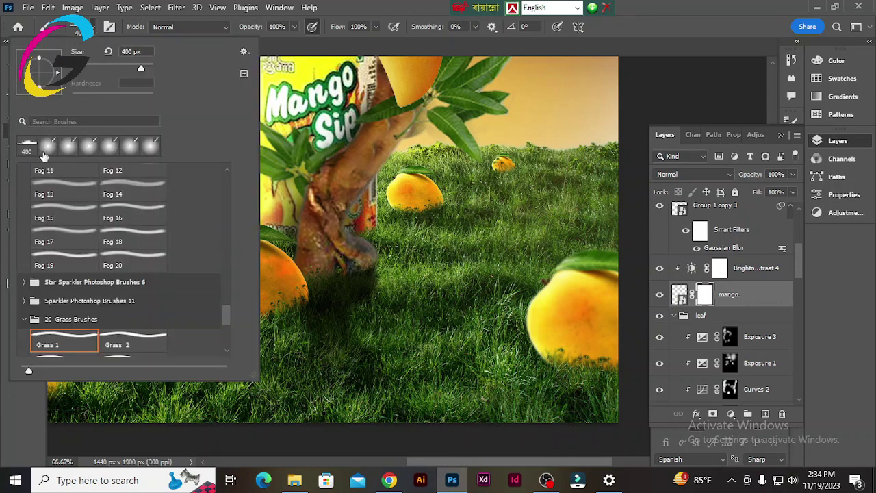
pyautogui.doubleClick(43, 344)
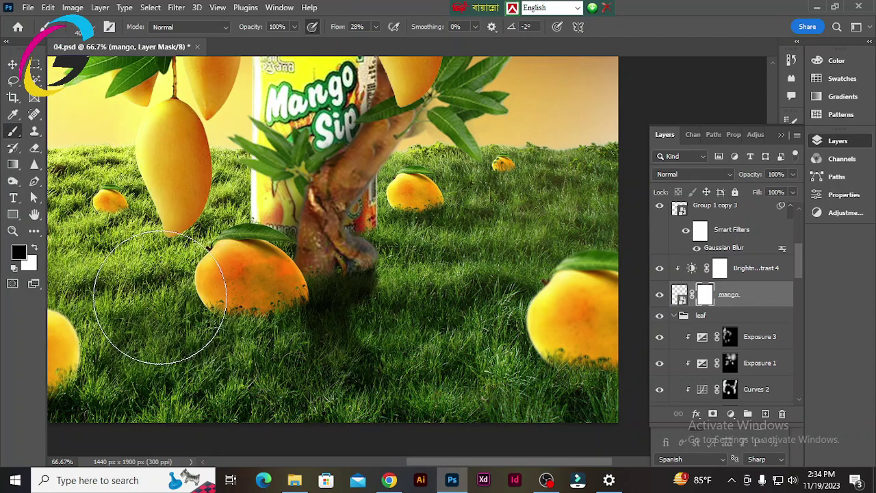
pyautogui.click(719, 268)
pyautogui.press('v')
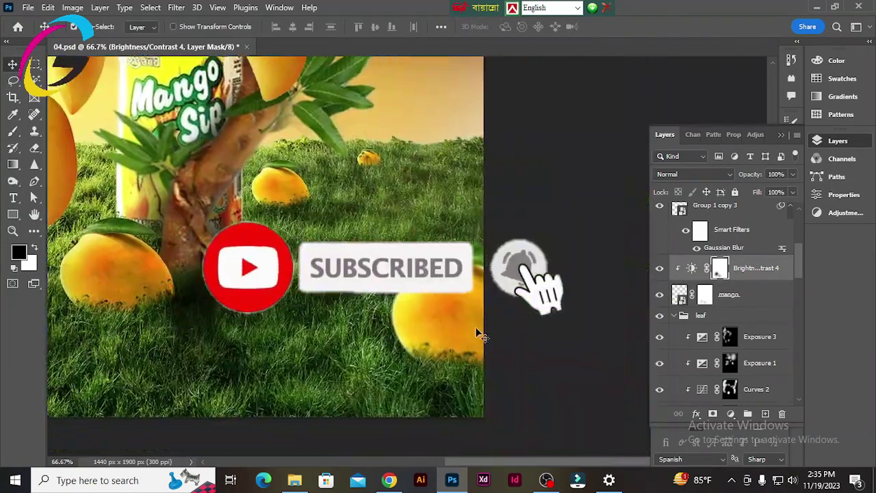
pyautogui.click(730, 414)
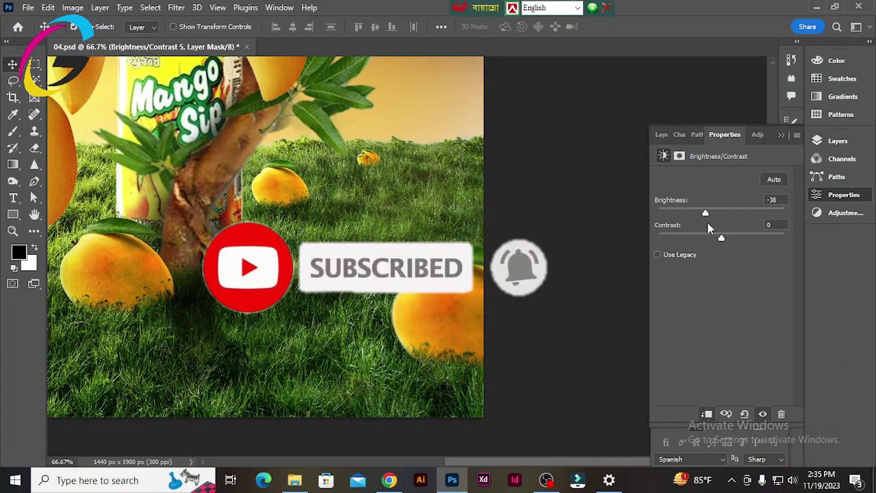
pyautogui.hotkey('ctrl', 's')
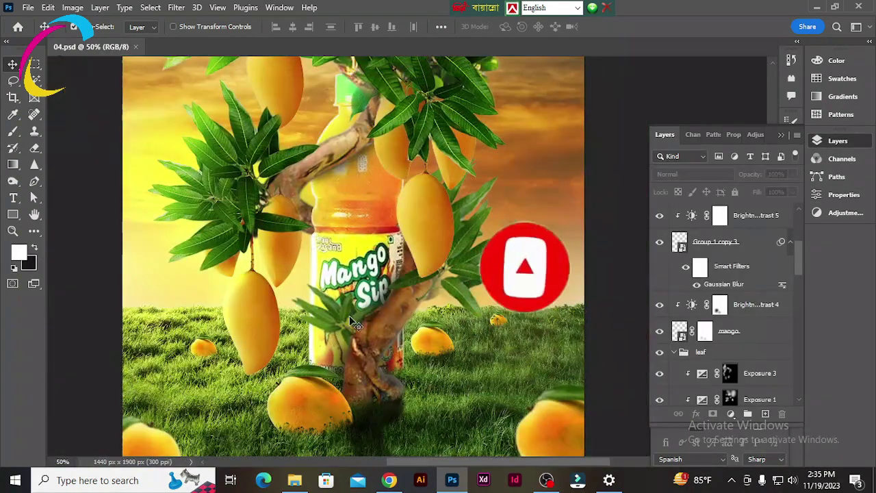
# Place the mushroom image, then enlarge and rotate it at the trunk base.
pyautogui.click(294, 480)
pyautogui.moveTo(508, 146)
pyautogui.mouseDown()
pyautogui.moveTo(404, 387)
pyautogui.moveTo(421, 390)
pyautogui.moveTo(472, 442)
pyautogui.mouseUp()
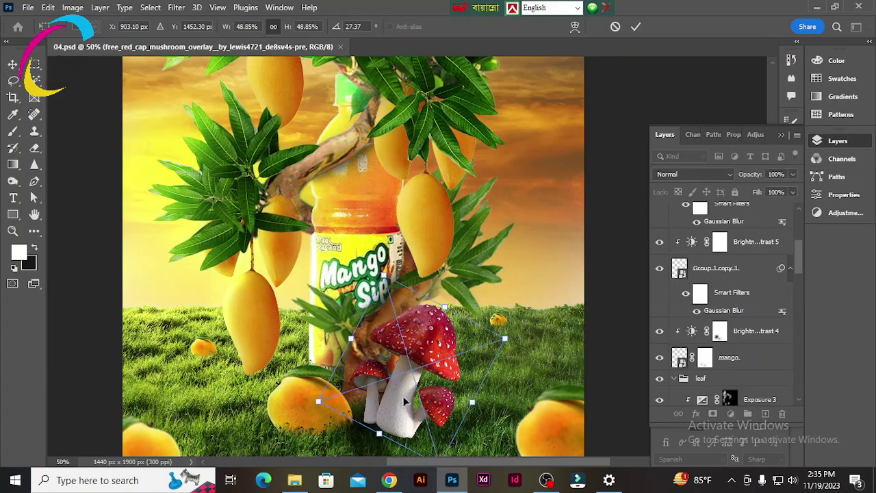
pyautogui.moveTo(479, 343); pyautogui.dragTo(563, 194)
pyautogui.press('Return')
pyautogui.hotkey('ctrl', '+')
pyautogui.scroll(-3, 540, 305)
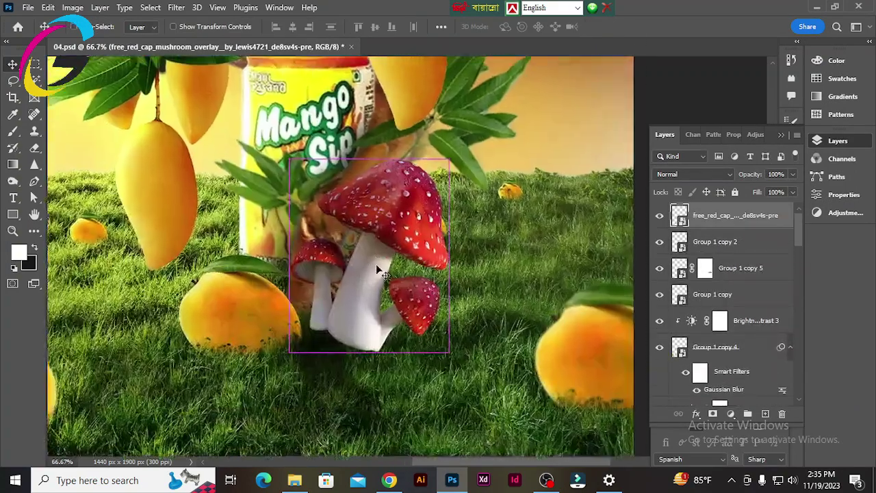
pyautogui.hotkey('ctrl', '+')
# Mask the mushroom layer and blend its base with a grass brush preset.
pyautogui.click(12, 132)
pyautogui.click(56, 26)
pyautogui.click(27, 335)
pyautogui.scroll(-1, 336, 346)
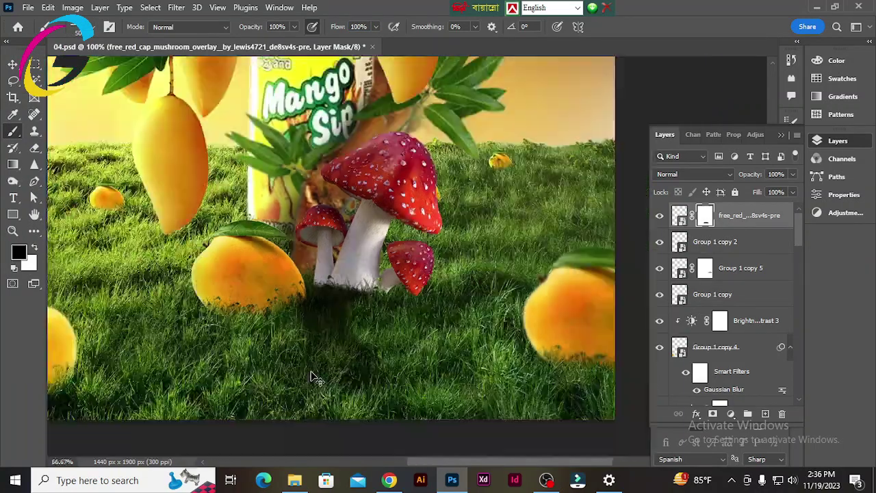
# Add a clipped Brightness/Contrast to the mushrooms, brightness 38, lower contrast, mask inverted.
pyautogui.click(730, 414)
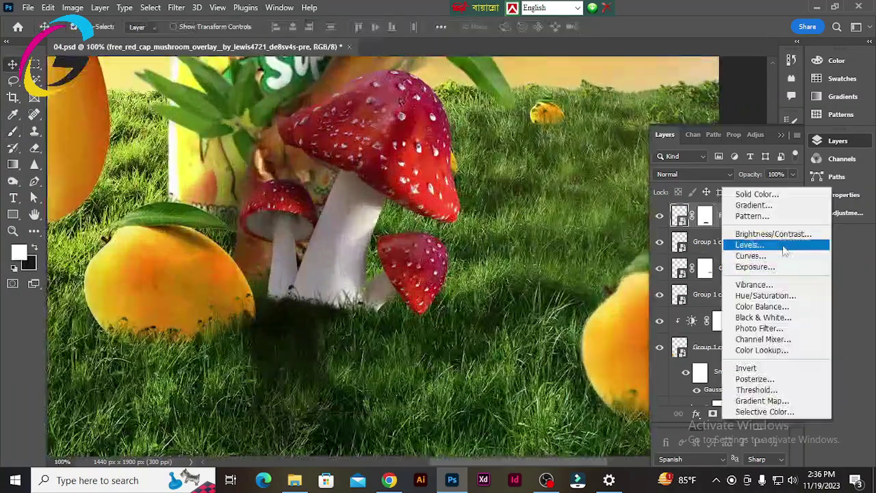
pyautogui.click(754, 244)
pyautogui.click(781, 413)
pyautogui.click(377, 184)
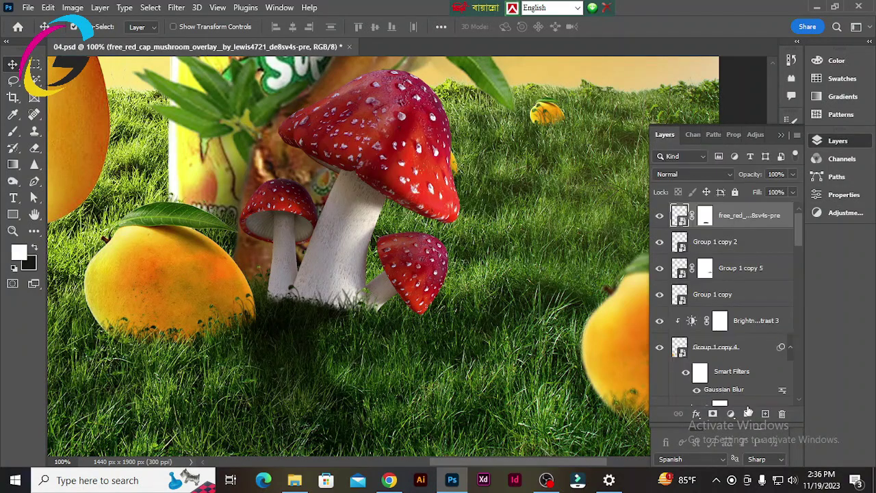
pyautogui.click(731, 452)
pyautogui.click(753, 231)
pyautogui.moveTo(721, 212); pyautogui.dragTo(738, 213)
pyautogui.moveTo(721, 237)
pyautogui.mouseDown()
pyautogui.moveTo(767, 239)
pyautogui.moveTo(688, 237)
pyautogui.moveTo(704, 236)
pyautogui.mouseUp()
pyautogui.click(662, 134)
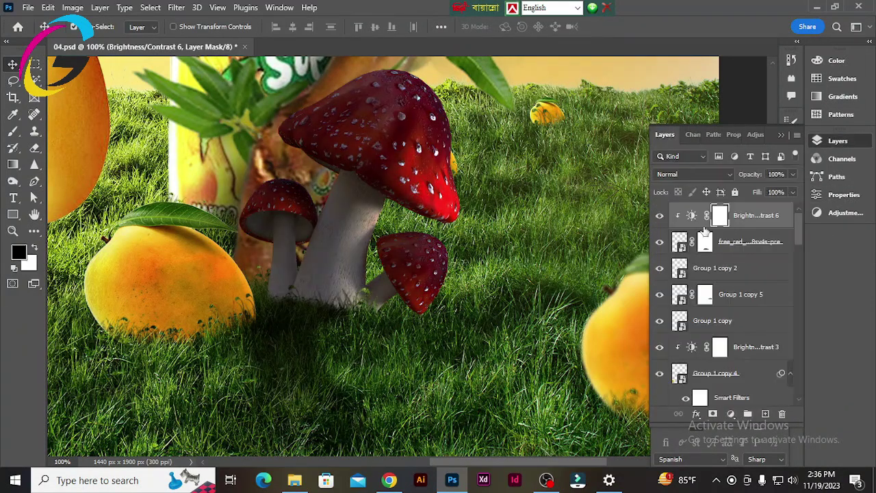
pyautogui.hotkey('ctrl', 'i')
# Paint white shading onto the mushroom stems at low flow through the inverted mask.
pyautogui.press('x')
pyautogui.hotkey('shift', '2')
pyautogui.hotkey('shift', '8')
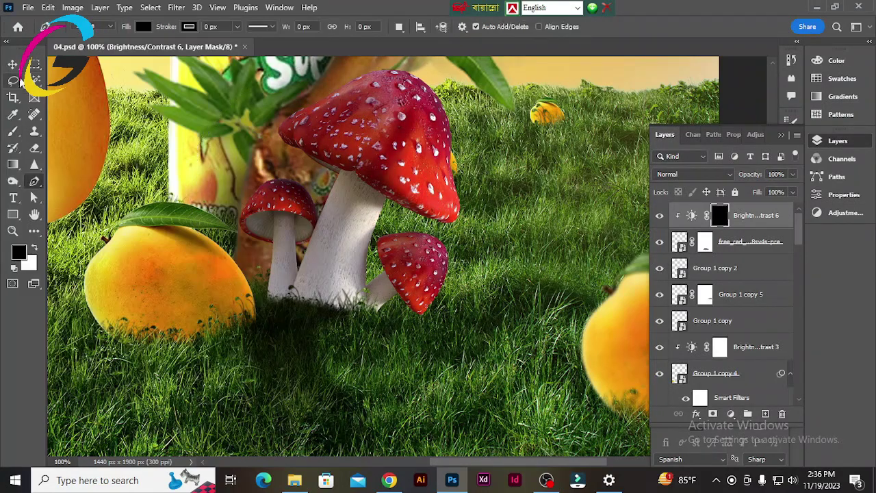
pyautogui.scroll(3, 472, 223)
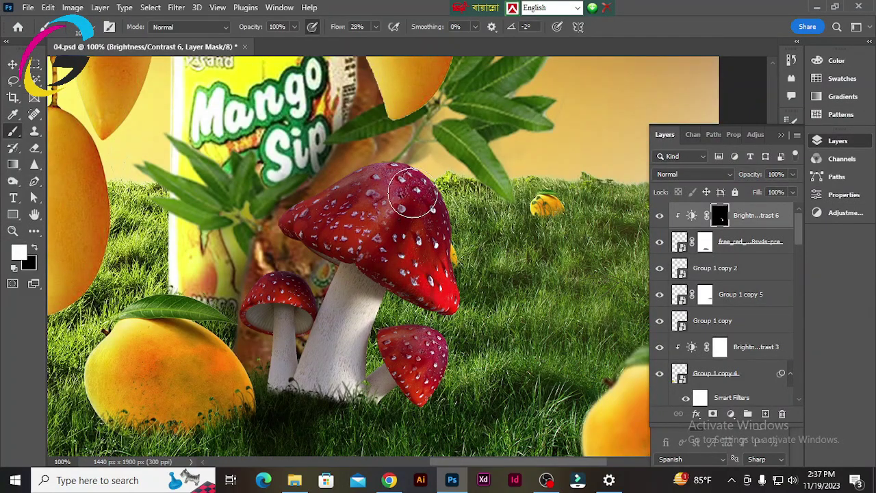
pyautogui.scroll(-2, 414, 193)
pyautogui.moveTo(331, 282); pyautogui.dragTo(368, 248)
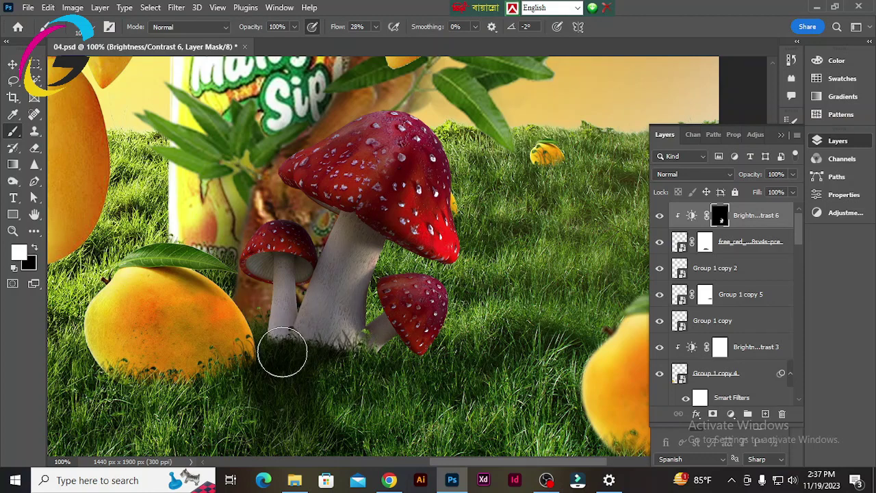
pyautogui.scroll(-1, 347, 302)
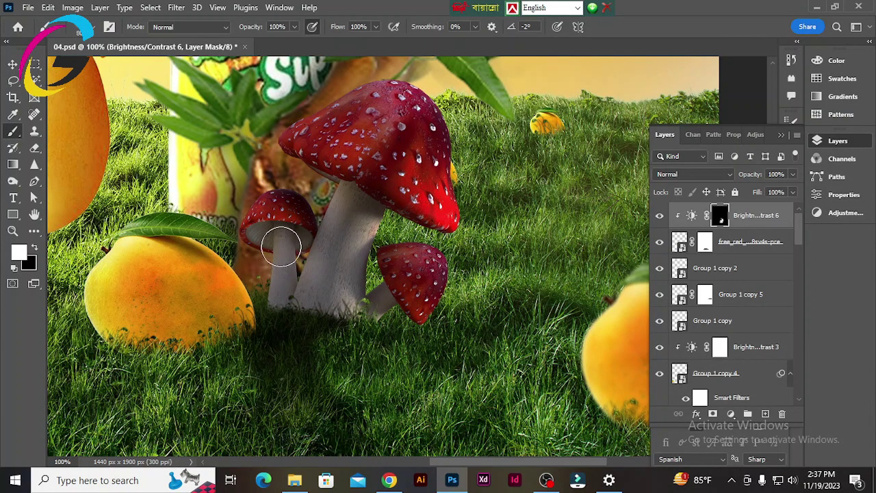
pyautogui.scroll(2, 323, 314)
pyautogui.press('x')
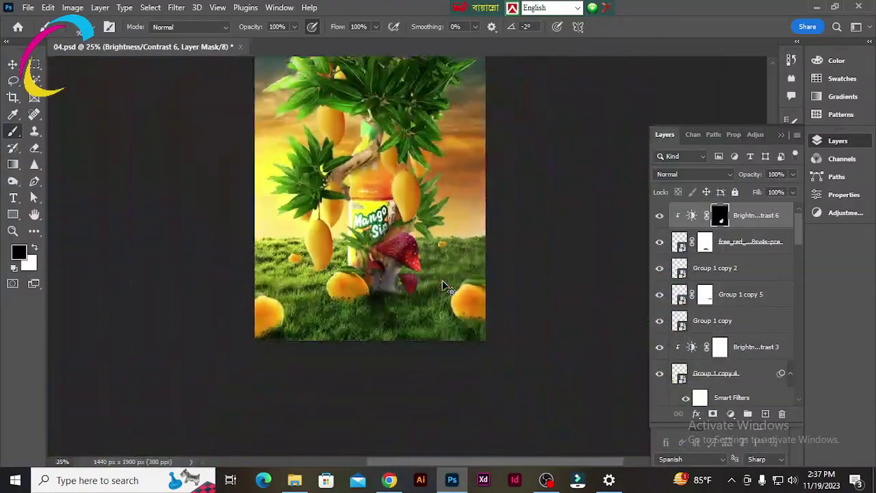
pyautogui.press('v')
pyautogui.click(419, 366)
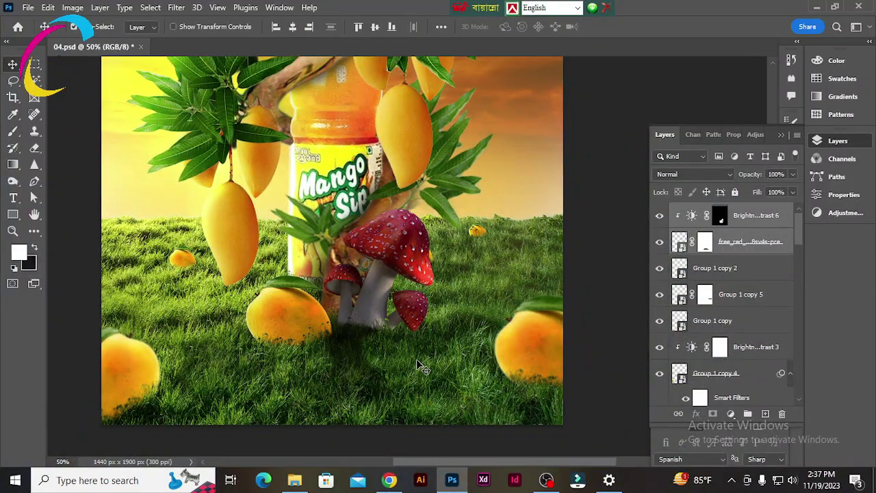
# Duplicate the mushrooms into the lower-left grass and shrink the copy.
pyautogui.moveTo(419, 366); pyautogui.dragTo(206, 414)
pyautogui.hotkey('ctrl', 't')
pyautogui.moveTo(245, 290); pyautogui.dragTo(169, 292)
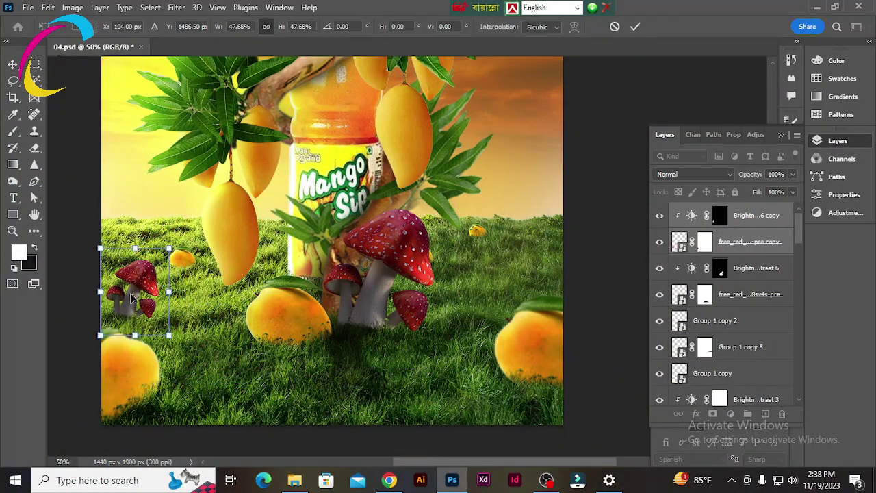
pyautogui.press('Return')
pyautogui.hotkey('ctrl', '=')
pyautogui.hotkey('ctrl', '=')
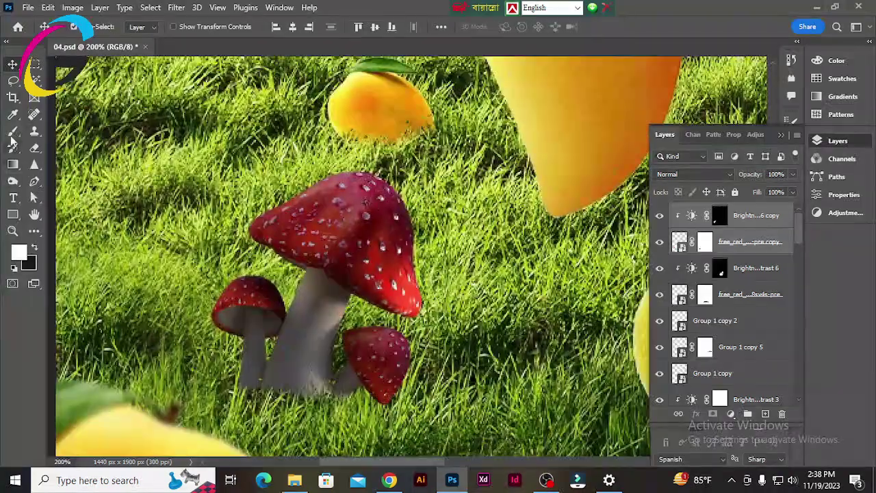
# Paint the Brightness/Contrast mask over the mushroom shading.
pyautogui.click(12, 134)
pyautogui.press('x')
pyautogui.click(719, 215)
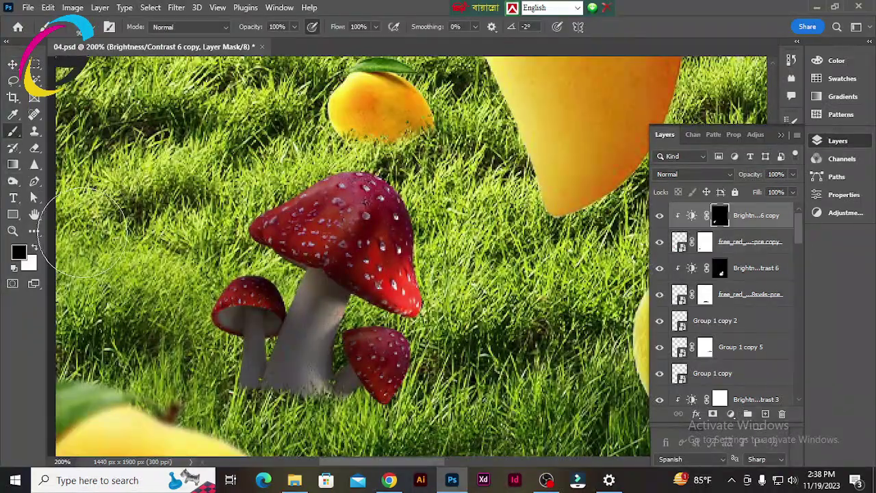
pyautogui.moveTo(325, 185); pyautogui.dragTo(295, 328)
pyautogui.moveTo(232, 301); pyautogui.dragTo(383, 356)
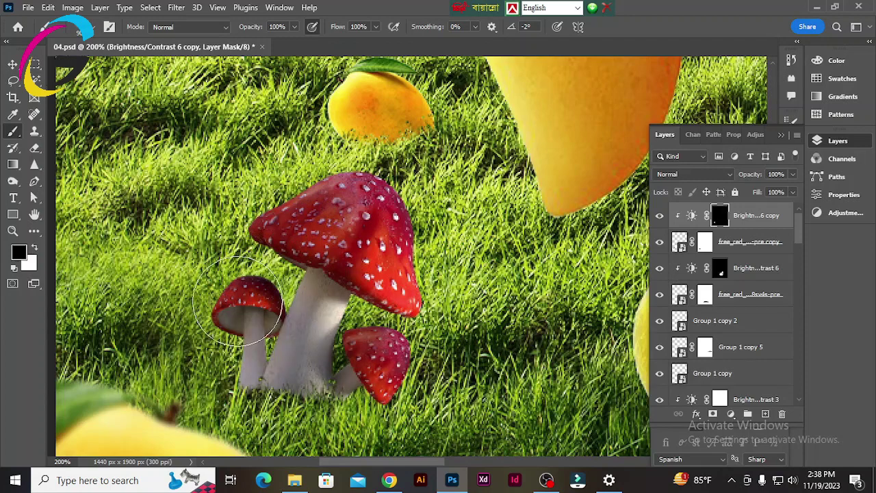
# Flip the mushroom layer horizontally.
pyautogui.click(749, 242)
pyautogui.hotkey('ctrl', 't')
pyautogui.rightClick(355, 197)
pyautogui.click(410, 449)
pyautogui.press('Return')
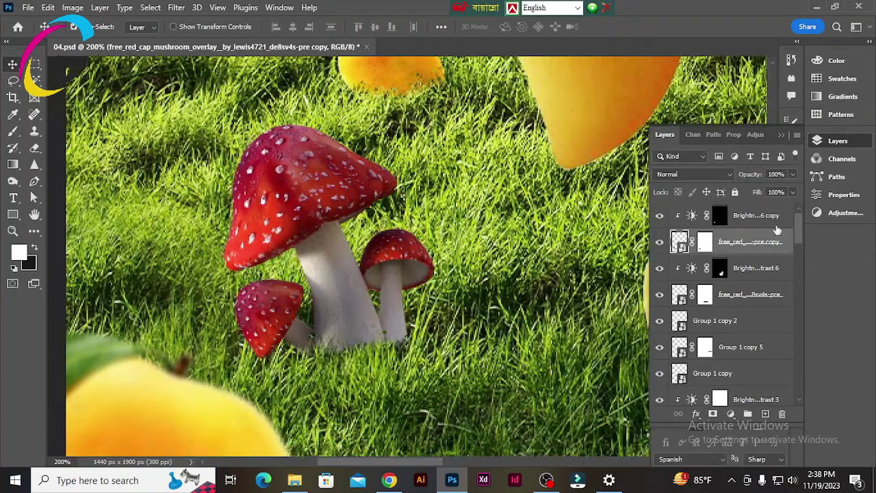
# Add a clipped Levels with deeper shadows and brighter highlights, painted onto the big cap.
pyautogui.click(753, 216)
pyautogui.click(730, 413)
pyautogui.click(760, 244)
pyautogui.moveTo(676, 271); pyautogui.dragTo(688, 270)
pyautogui.moveTo(786, 270); pyautogui.dragTo(779, 270)
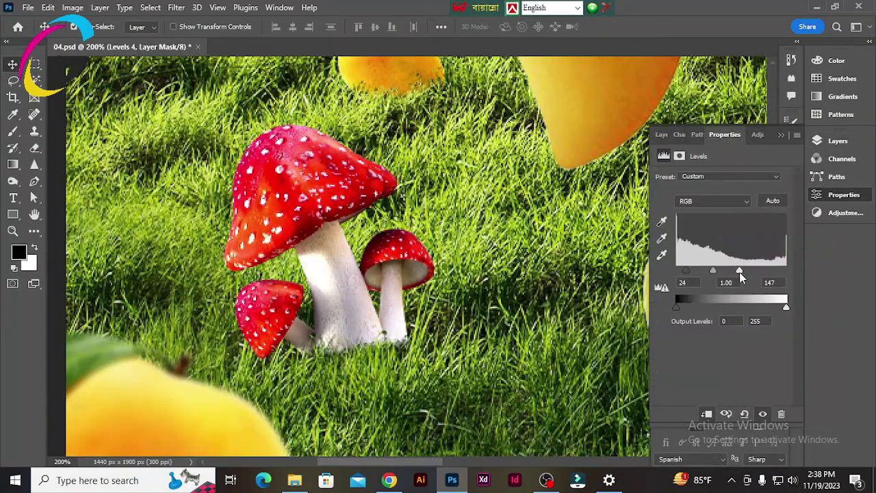
pyautogui.click(838, 140)
pyautogui.hotkey('ctrl', 'i')
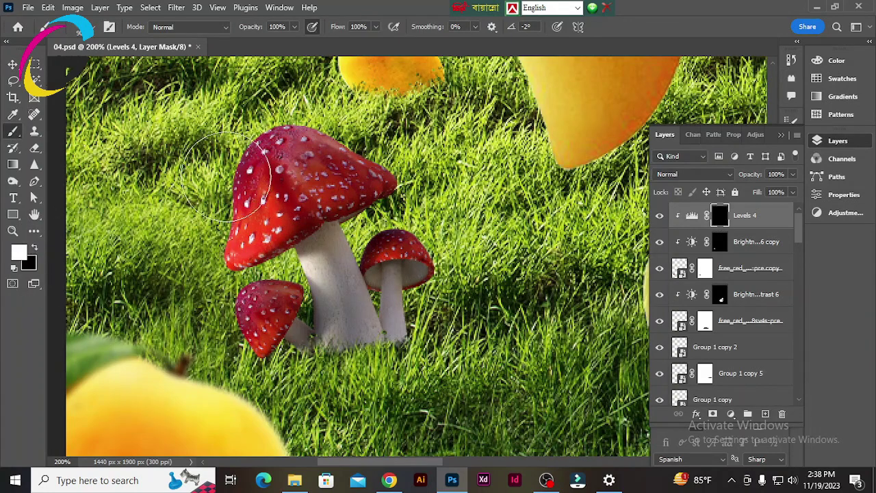
pyautogui.moveTo(226, 175); pyautogui.dragTo(294, 164)
pyautogui.scroll(-2, 236, 281)
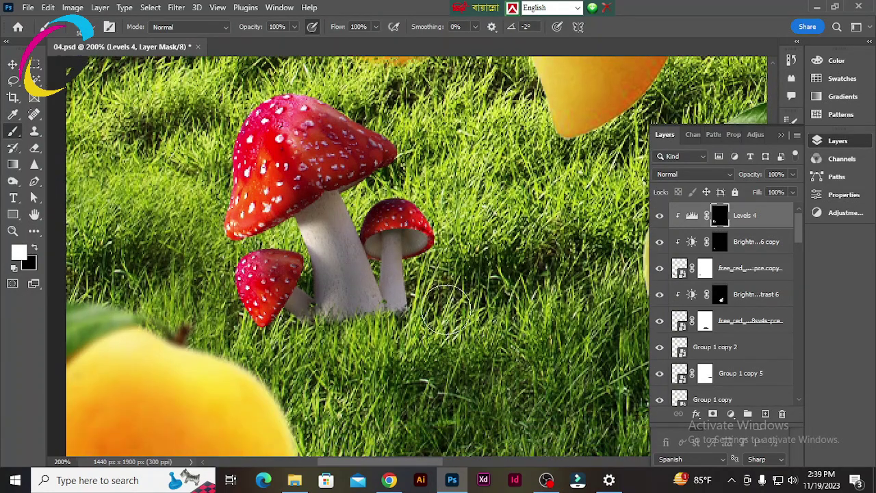
pyautogui.scroll(-5, 411, 356)
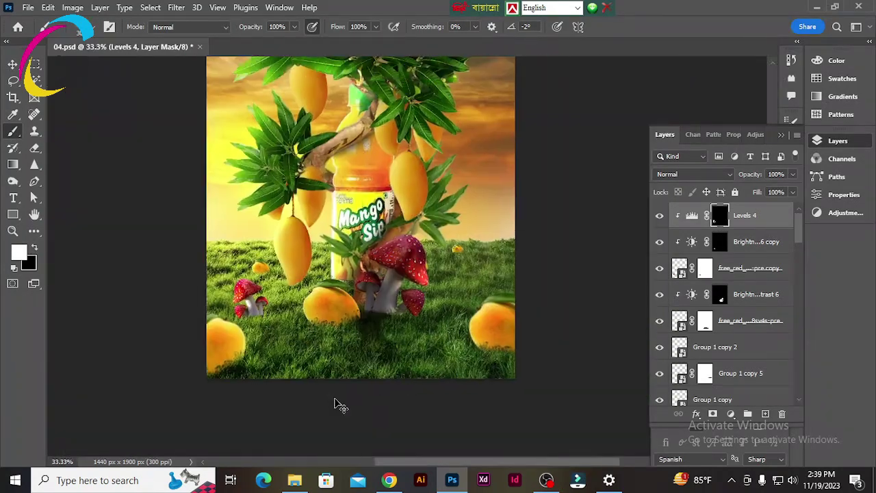
pyautogui.scroll(3, 274, 342)
# Place a shrunken copy of the mushroom cluster on the right side of the grass.
pyautogui.keyDown('shift'); pyautogui.click(758, 273); pyautogui.keyUp('shift')
pyautogui.moveTo(151, 324)
pyautogui.mouseDown()
pyautogui.moveTo(595, 261)
pyautogui.moveTo(591, 245)
pyautogui.mouseUp()
pyautogui.hotkey('ctrl', 't')
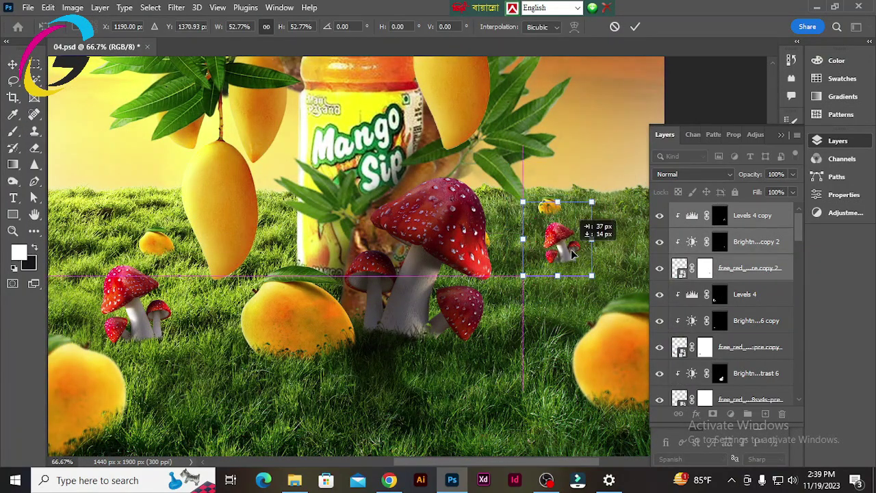
pyautogui.scroll(5, 574, 255)
pyautogui.scroll(-2, 574, 255)
pyautogui.click(635, 26)
# Add another mushroom copy, enlarged and positioned at the bottom right.
pyautogui.hotkey('ctrl', '-')
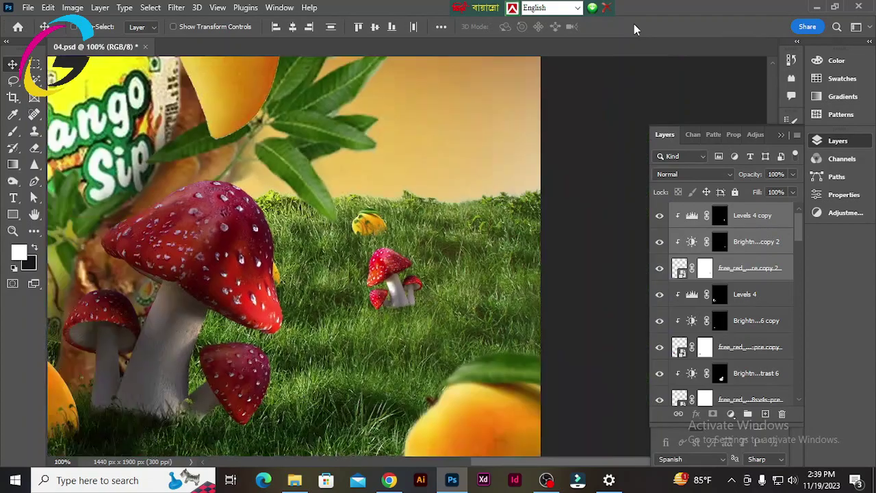
pyautogui.hotkey('ctrl', '-')
pyautogui.hotkey('ctrl', '-')
pyautogui.scroll(-5, 411, 240)
pyautogui.moveTo(479, 123); pyautogui.dragTo(486, 260)
pyautogui.hotkey('ctrl', 't')
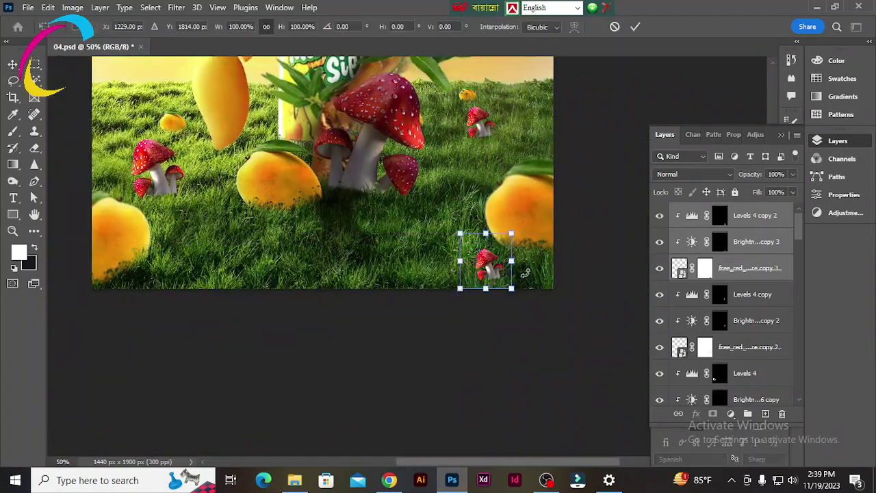
pyautogui.moveTo(541, 268); pyautogui.dragTo(510, 246)
pyautogui.moveTo(587, 238); pyautogui.dragTo(597, 256)
pyautogui.press('Return')
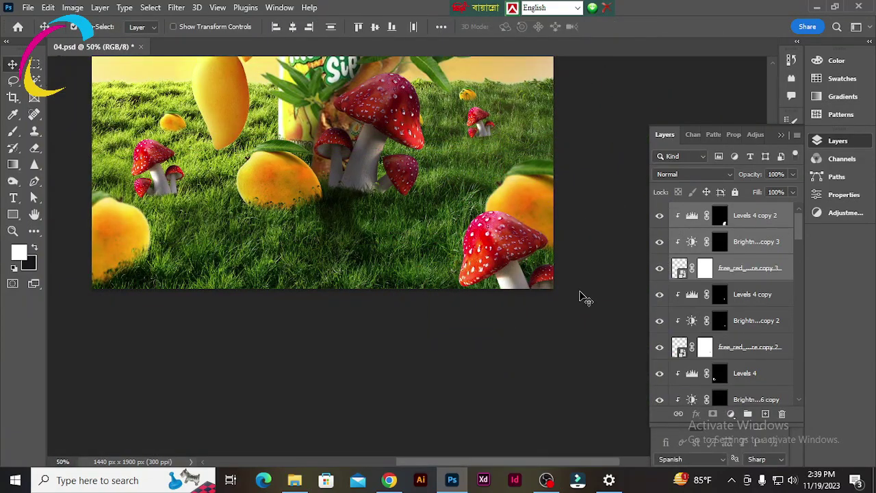
# Save the document and zoom out to view the whole image.
pyautogui.moveTo(318, 184); pyautogui.dragTo(380, 390)
pyautogui.hotkey('ctrl', 's')
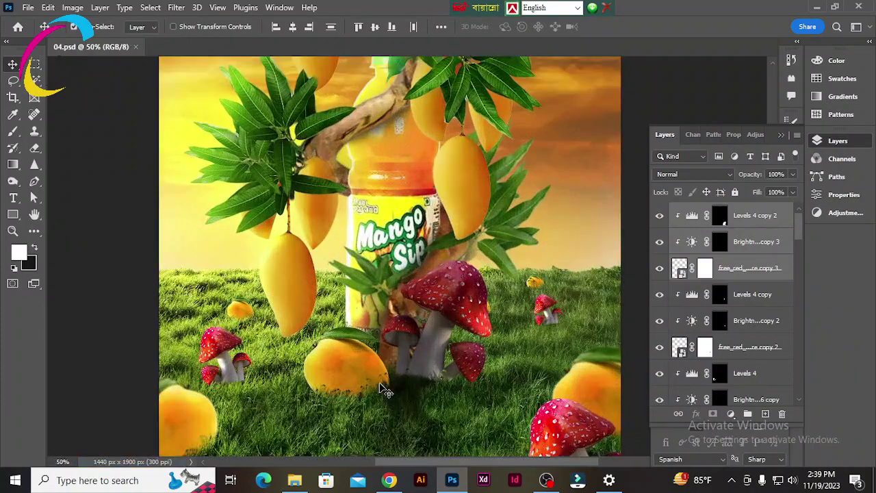
pyautogui.hotkey('ctrl', '-')
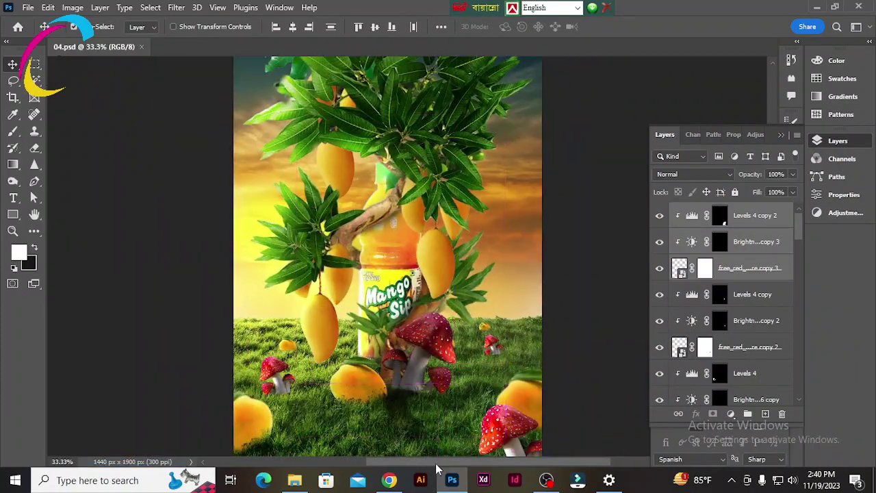
pyautogui.click(767, 216)
# Paint darkening onto parts of the hanging vine at 39% flow.
pyautogui.scroll(-5, 762, 347)
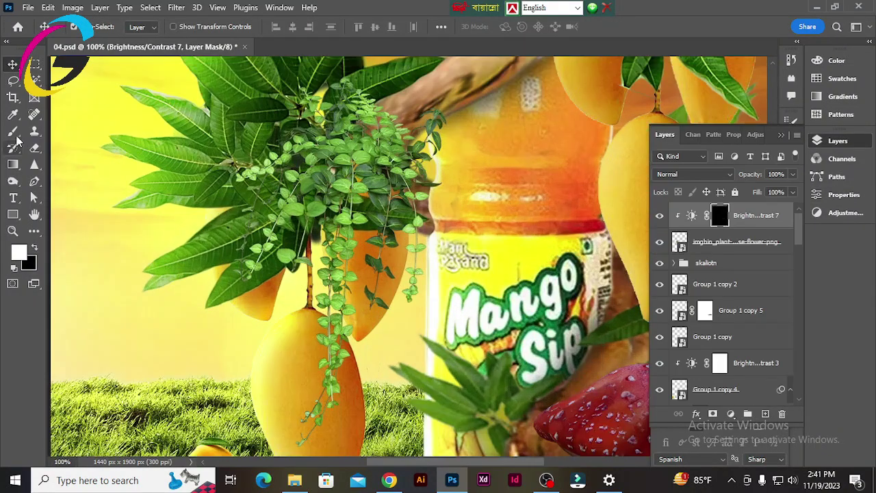
pyautogui.write('39')
pyautogui.moveTo(404, 151)
pyautogui.mouseDown()
pyautogui.moveTo(409, 189)
pyautogui.moveTo(373, 205)
pyautogui.mouseUp()
# Add a Curves adjustment that darkens and warms, with its mask inverted.
pyautogui.scroll(-2, 395, 321)
pyautogui.click(731, 413)
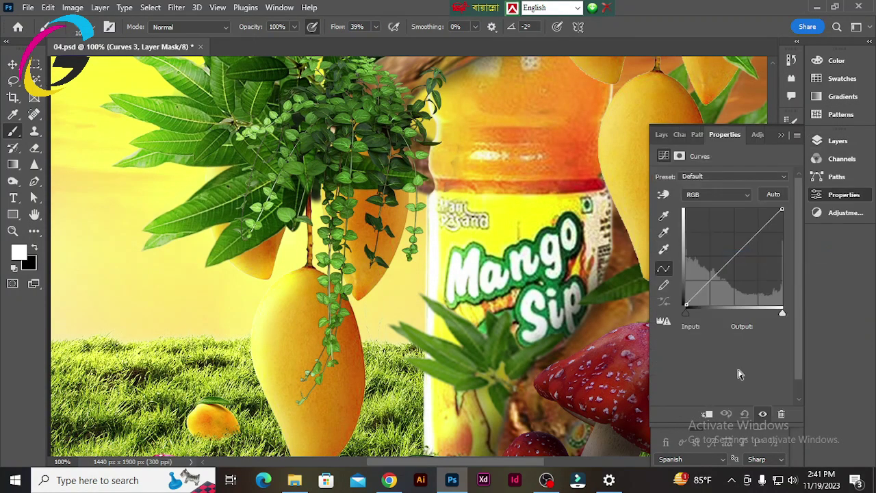
pyautogui.moveTo(725, 233); pyautogui.dragTo(715, 213)
pyautogui.hotkey('ctrl', 'i')
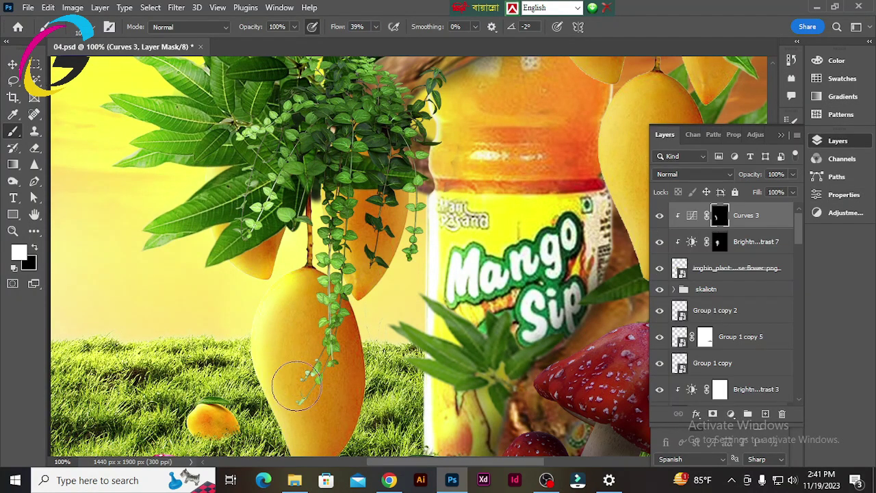
pyautogui.scroll(-1, 274, 339)
pyautogui.scroll(3, 332, 361)
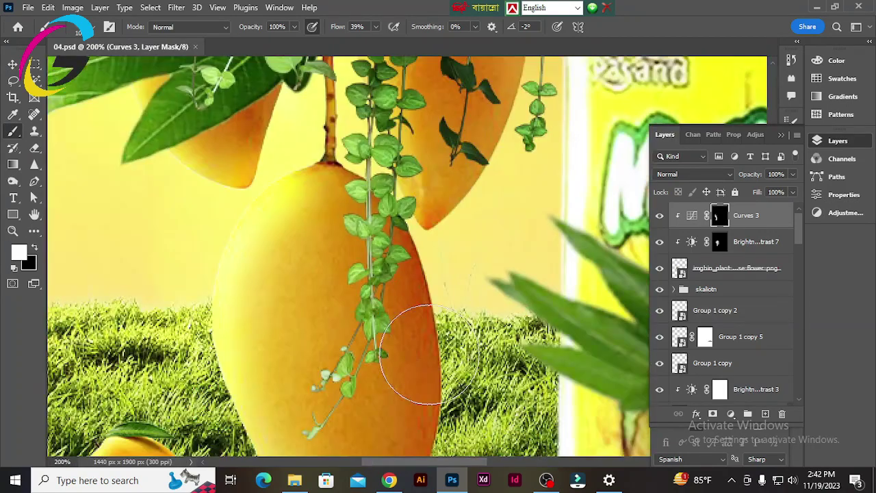
pyautogui.scroll(1, 430, 351)
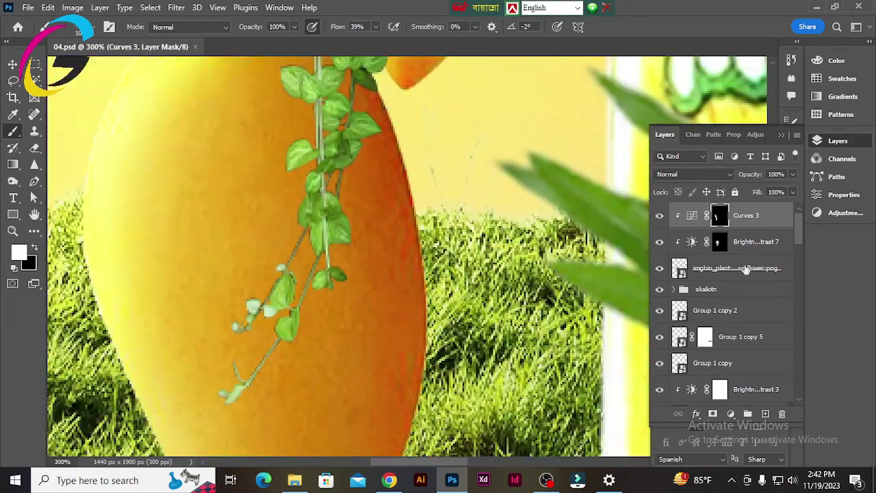
# Start adding a Drop Shadow layer style to the vine plant layer.
pyautogui.click(736, 269)
pyautogui.click(697, 413)
pyautogui.click(725, 401)
# Offset the vine's drop shadow downward and give the vine a black Color Overlay.
pyautogui.moveTo(744, 101); pyautogui.dragTo(614, 156)
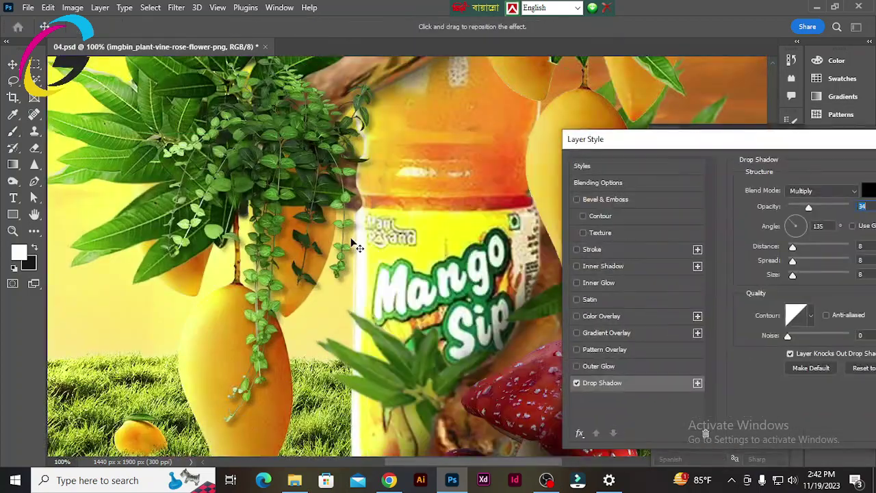
pyautogui.moveTo(354, 247); pyautogui.dragTo(351, 251)
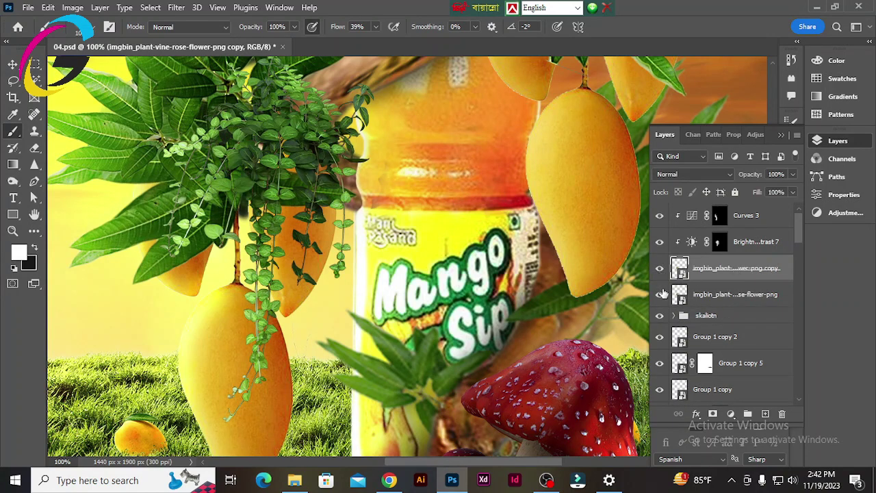
pyautogui.click(679, 295)
pyautogui.click(697, 414)
pyautogui.click(728, 362)
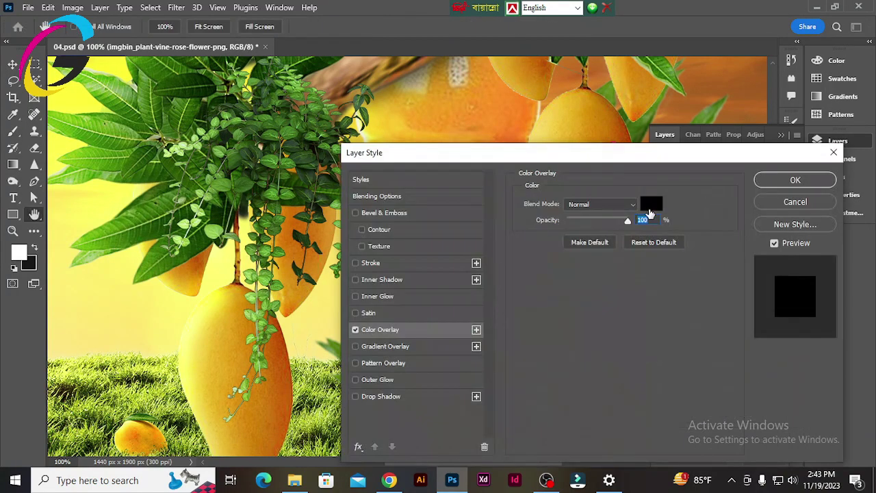
pyautogui.click(766, 178)
# Gaussian-blur the vine shadow layer and nudge it to the right.
pyautogui.hotkey('ctrl', 't')
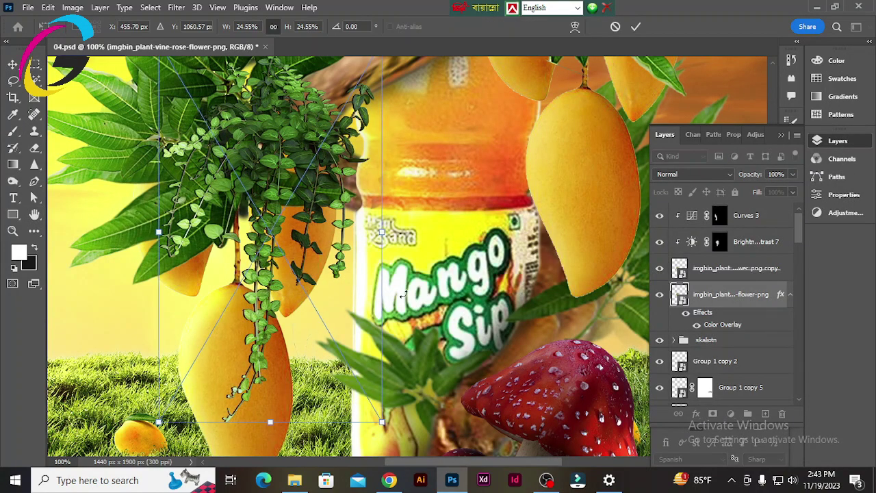
pyautogui.click(615, 27)
pyautogui.press('b')
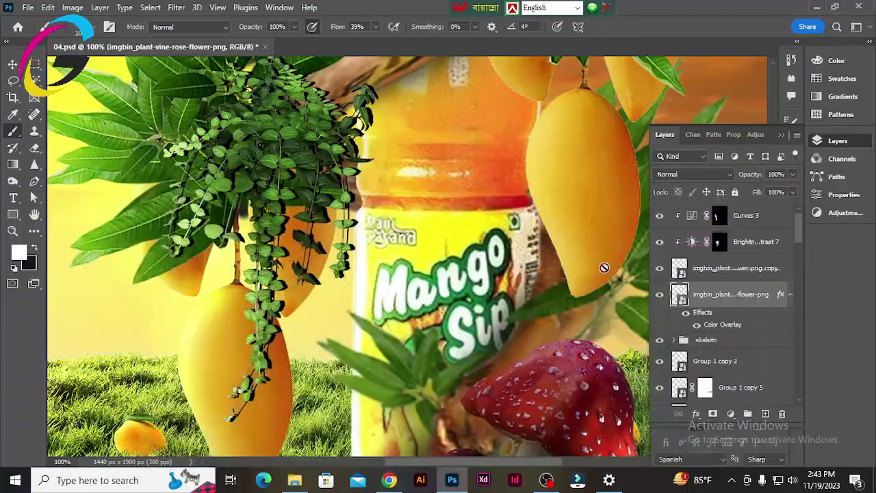
pyautogui.click(176, 7)
pyautogui.click(356, 236)
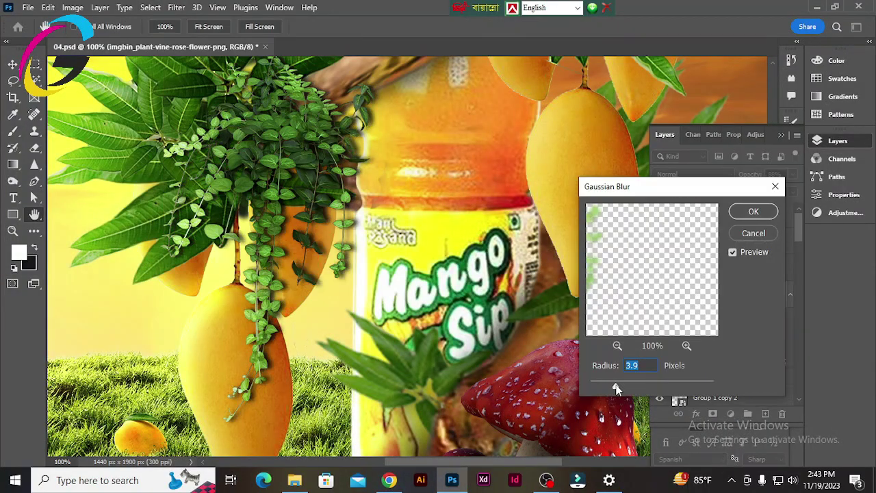
pyautogui.click(753, 210)
pyautogui.press('v')
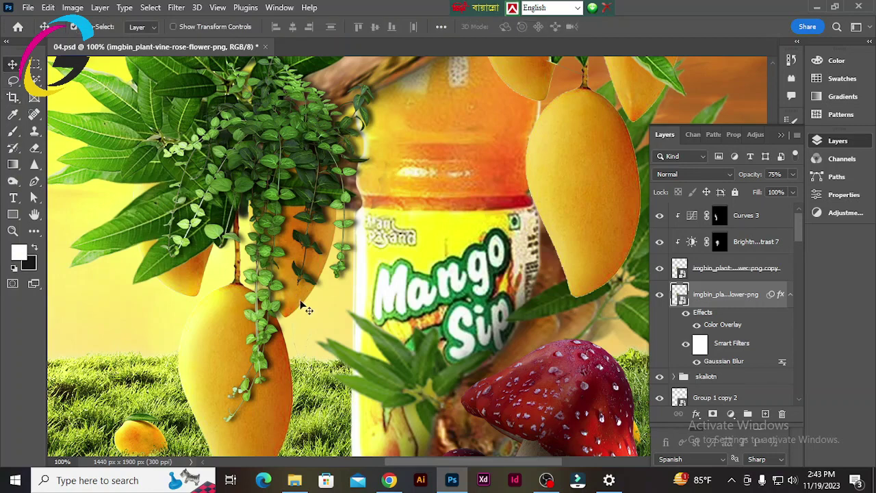
pyautogui.press('Right')
pyautogui.press('Right')
pyautogui.press('Right')
pyautogui.press('Right')
# Add a layer mask to the vine plant and paint it behind the bottle.
pyautogui.click(713, 414)
pyautogui.press('b')
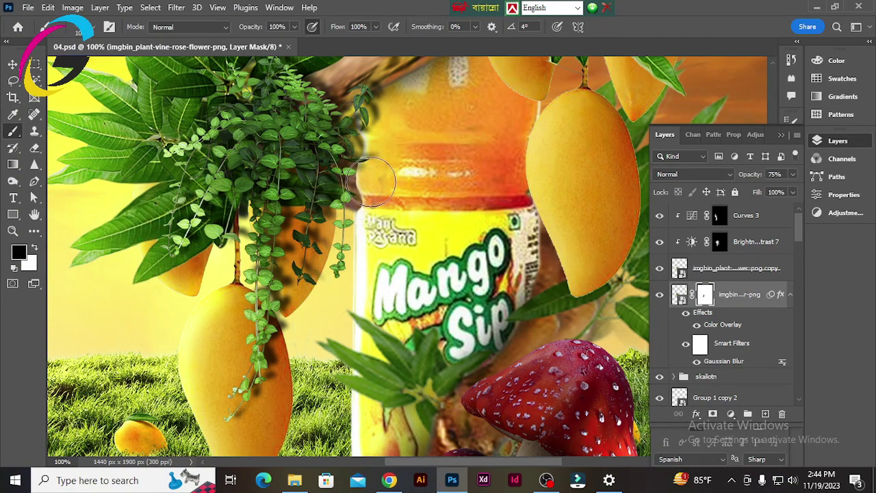
pyautogui.scroll(2, 269, 421)
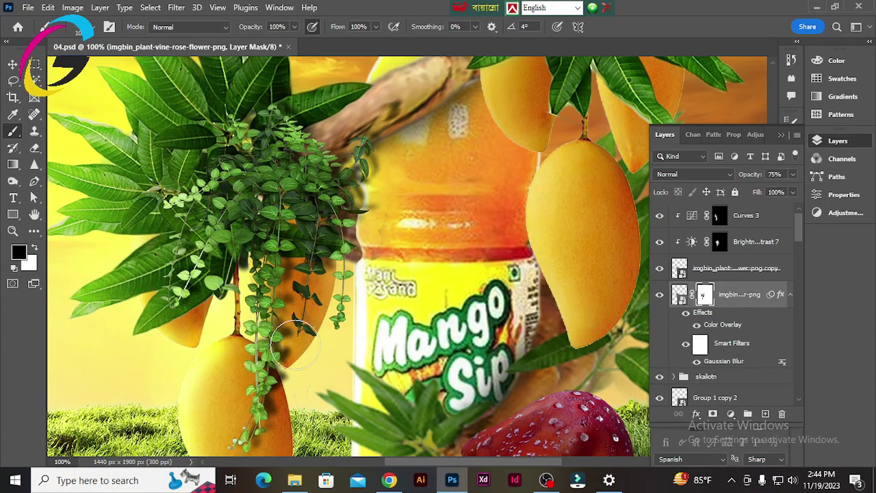
pyautogui.hotkey('ctrl', '-')
pyautogui.hotkey('ctrl', '-')
pyautogui.hotkey('ctrl', '-')
# Group the vine plant with its adjustments and place the jungle liana vine image.
pyautogui.click(746, 215)
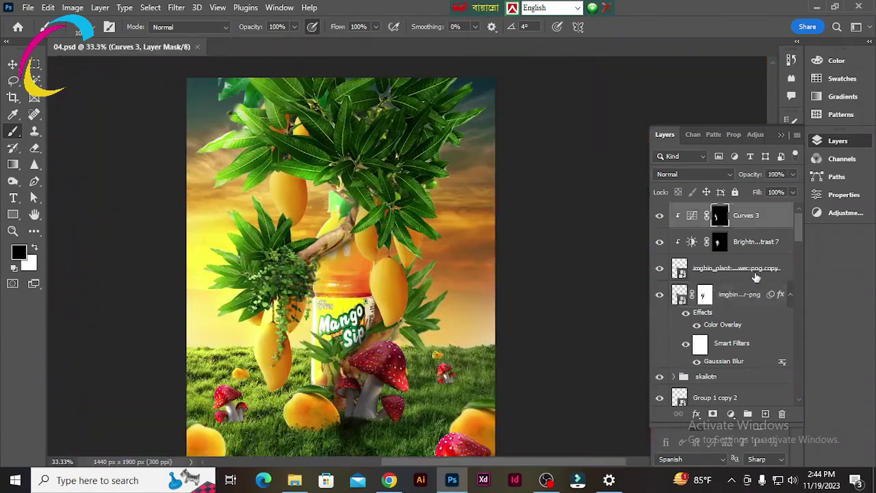
pyautogui.keyDown('shift'); pyautogui.click(756, 277); pyautogui.keyUp('shift')
pyautogui.hotkey('ctrl', 'g')
pyautogui.hotkey('alt', 'Tab')
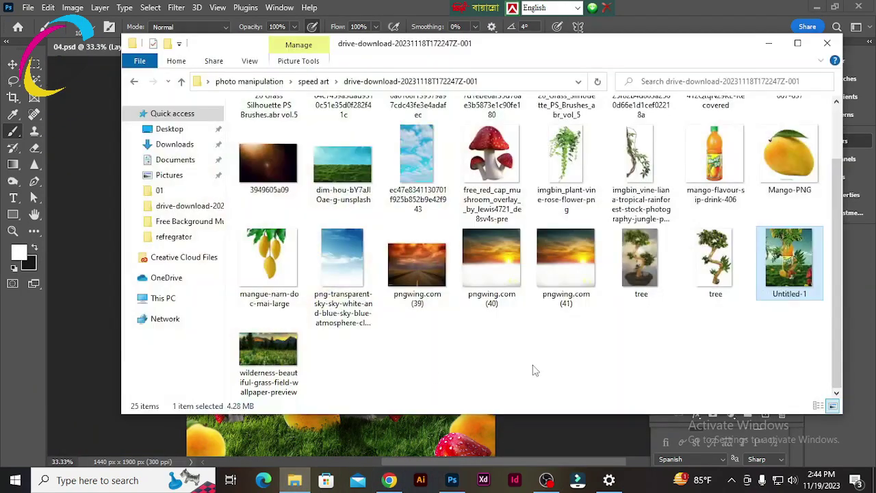
pyautogui.moveTo(635, 98); pyautogui.dragTo(454, 300)
# Flip the liana vine horizontally, shrink it and place it along the right edge.
pyautogui.rightClick(423, 301)
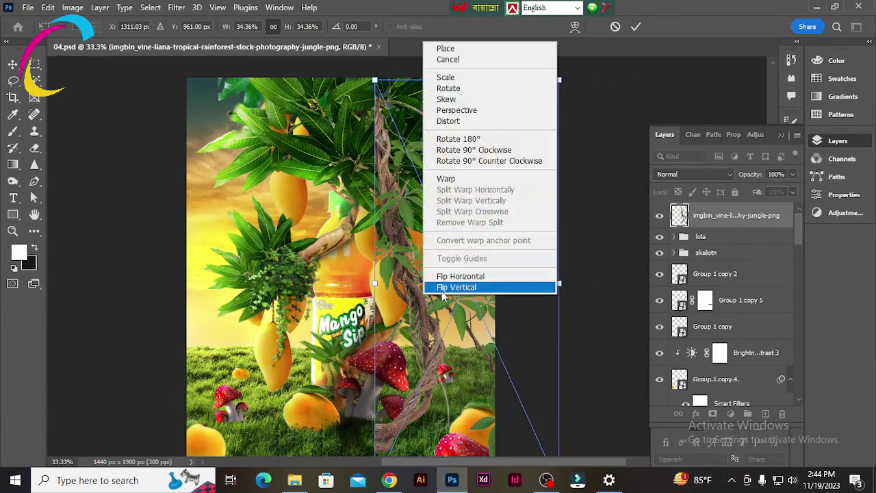
pyautogui.click(445, 278)
pyautogui.moveTo(518, 89); pyautogui.dragTo(502, 133)
pyautogui.moveTo(480, 287); pyautogui.dragTo(504, 287)
pyautogui.press('Return')
# Add a Brightness/Contrast adjustment raising the vine's brightness, with its mask inverted.
pyautogui.hotkey('ctrl', '+')
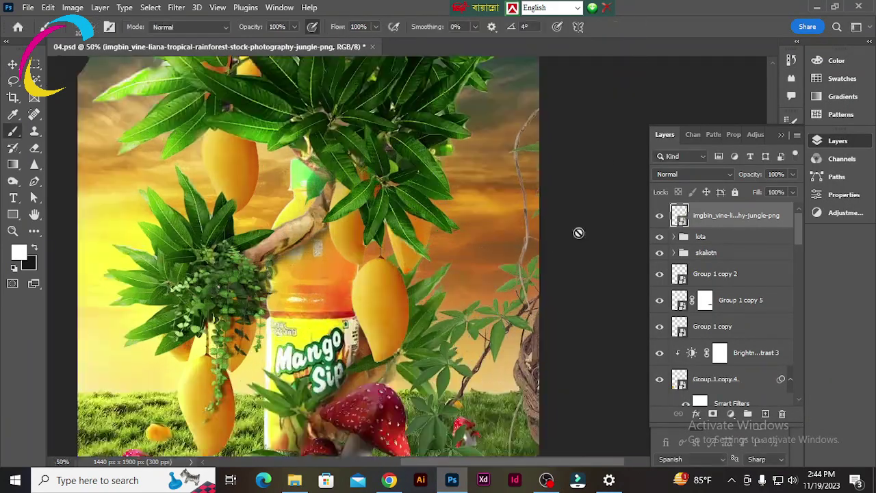
pyautogui.scroll(-3, 577, 231)
pyautogui.click(726, 413)
pyautogui.moveTo(721, 213); pyautogui.dragTo(732, 213)
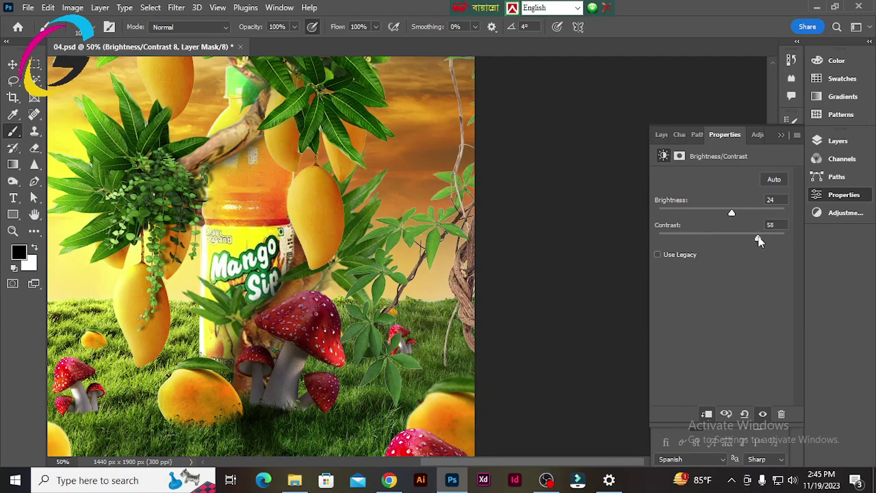
pyautogui.press('F7')
pyautogui.hotkey('ctrl', 'i')
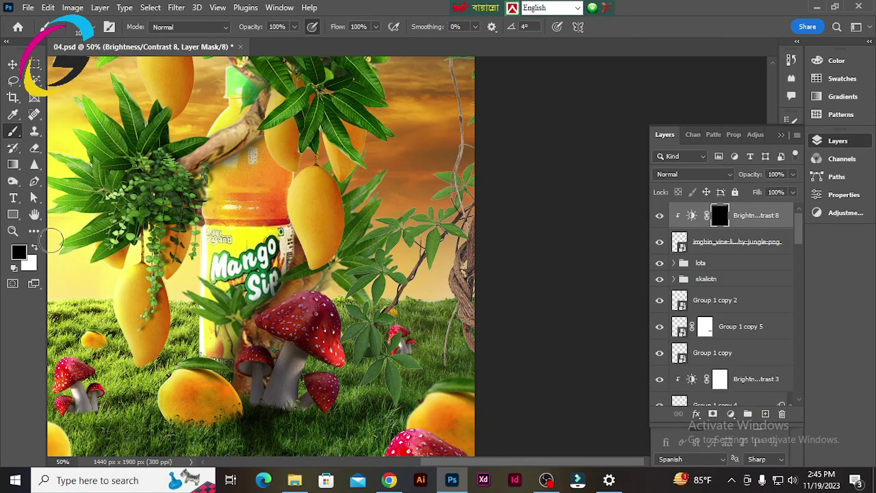
# Add a Levels adjustment darkening the vine's shadows, then invert its mask.
pyautogui.scroll(3, 472, 100)
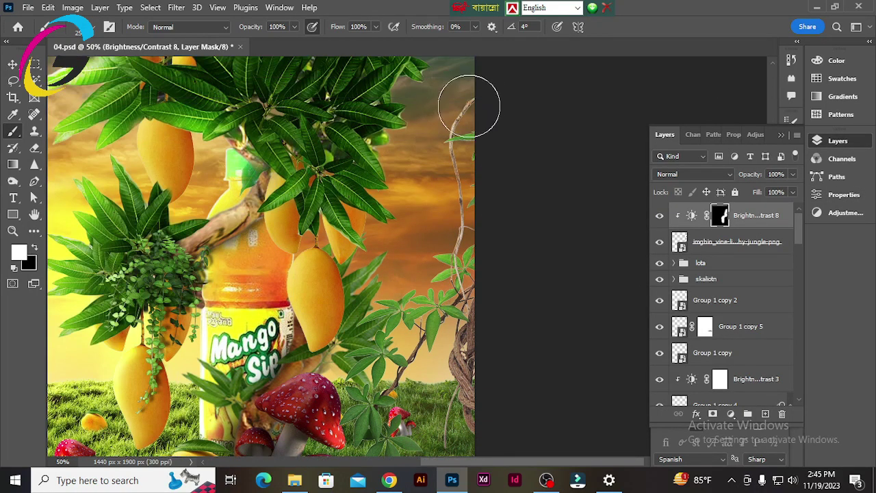
pyautogui.scroll(-5, 458, 431)
pyautogui.click(731, 414)
pyautogui.click(778, 240)
pyautogui.moveTo(677, 271); pyautogui.dragTo(693, 271)
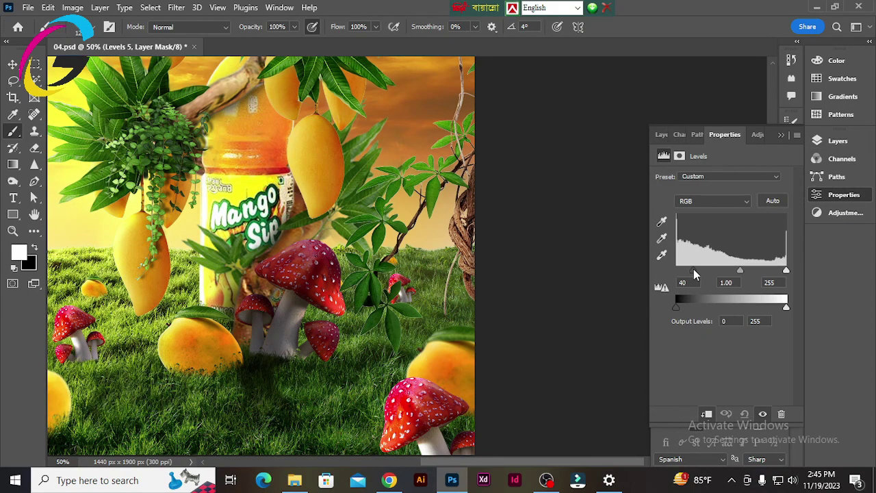
pyautogui.moveTo(787, 270); pyautogui.dragTo(767, 273)
pyautogui.click(662, 134)
pyautogui.hotkey('ctrl', '+')
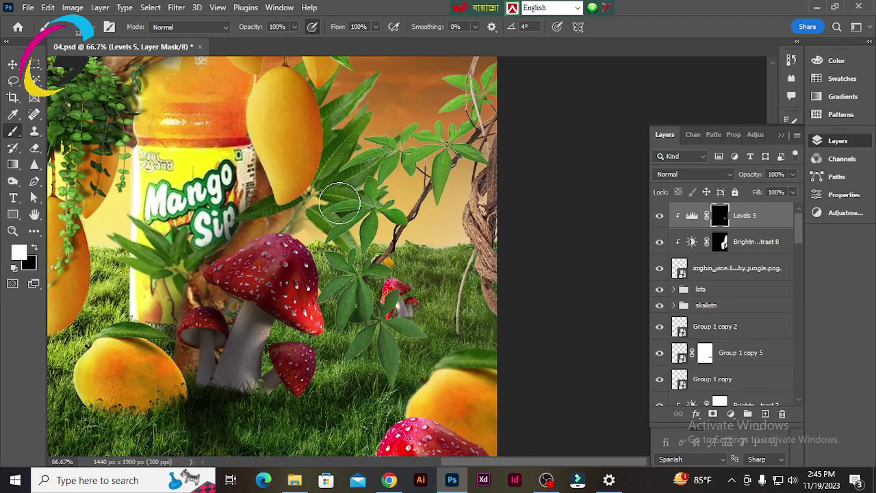
# Add a clipped Curves adjustment brightening the vine, with its mask inverted to black.
pyautogui.scroll(3, 429, 352)
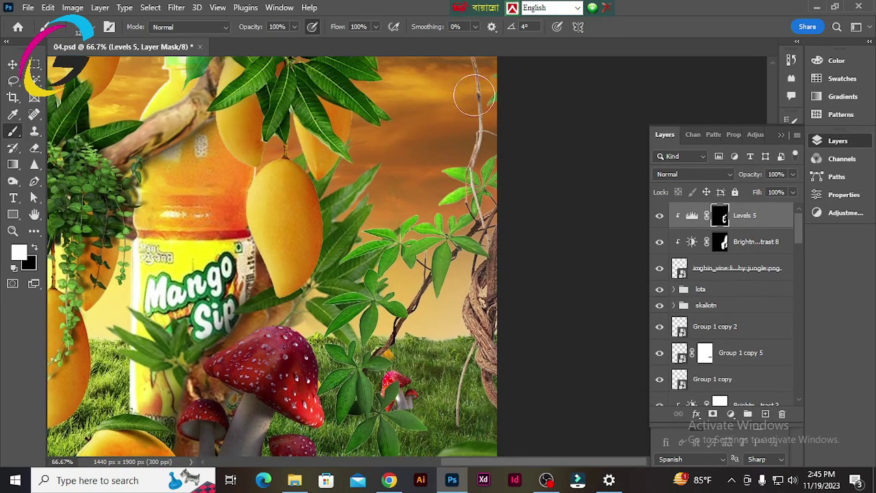
pyautogui.scroll(2, 425, 315)
pyautogui.click(730, 414)
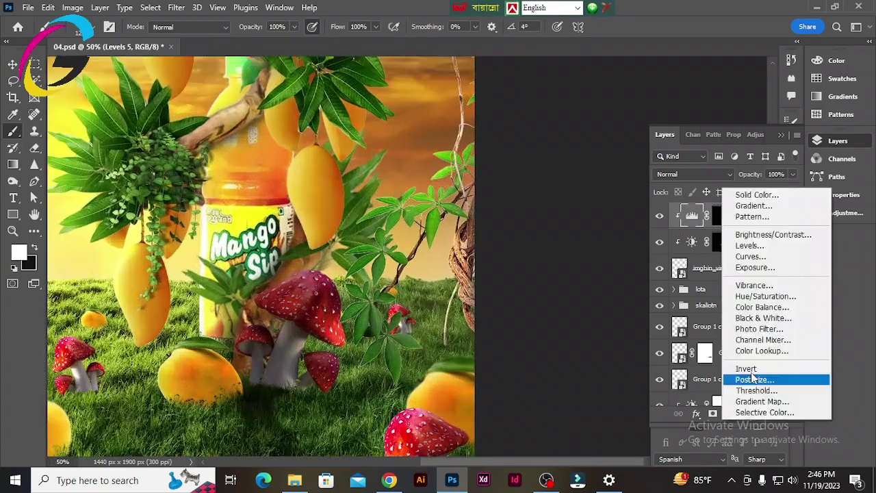
pyautogui.click(777, 257)
pyautogui.moveTo(739, 253); pyautogui.dragTo(728, 231)
pyautogui.click(664, 134)
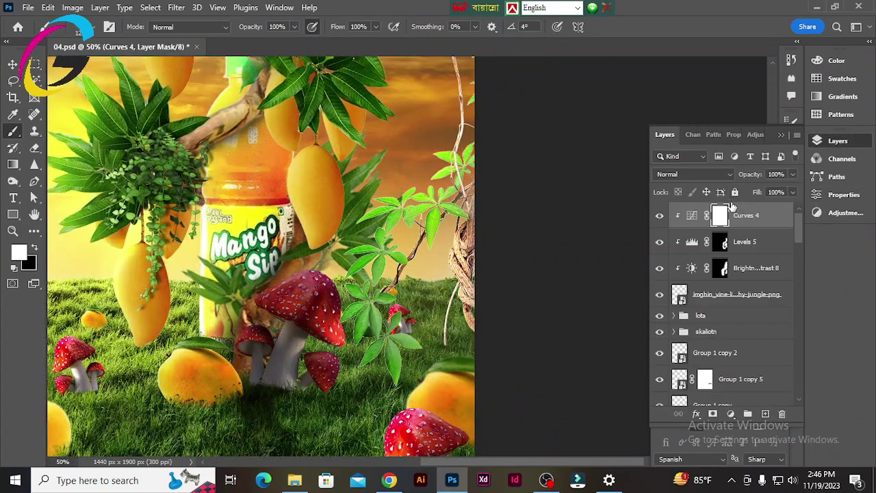
pyautogui.hotkey('ctrl', 'i')
pyautogui.hotkey('ctrl', '+')
pyautogui.hotkey('ctrl', '+')
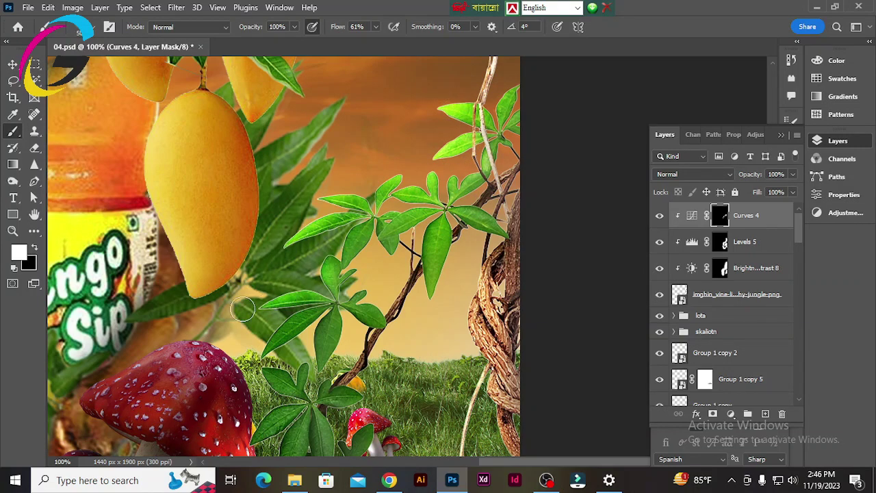
# Group the vine and its adjustment layers and name the group 'leag tree'.
pyautogui.scroll(-3, 243, 309)
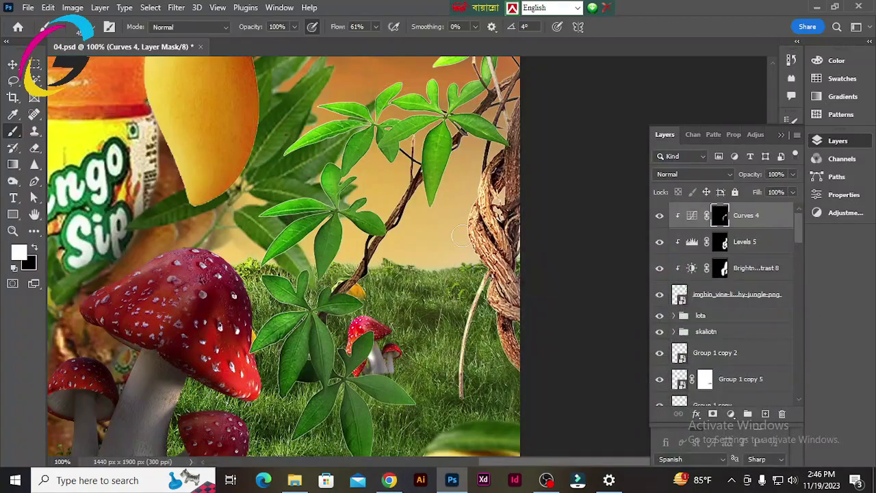
pyautogui.scroll(-2, 423, 393)
pyautogui.scroll(5, 278, 294)
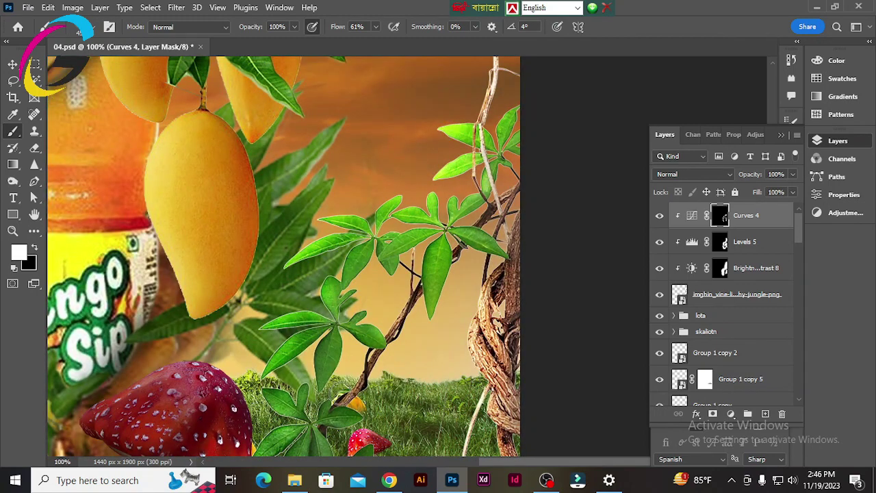
pyautogui.hotkey('ctrl', '-')
pyautogui.hotkey('ctrl', '-')
pyautogui.hotkey('ctrl', '-')
pyautogui.scroll(-1, 493, 356)
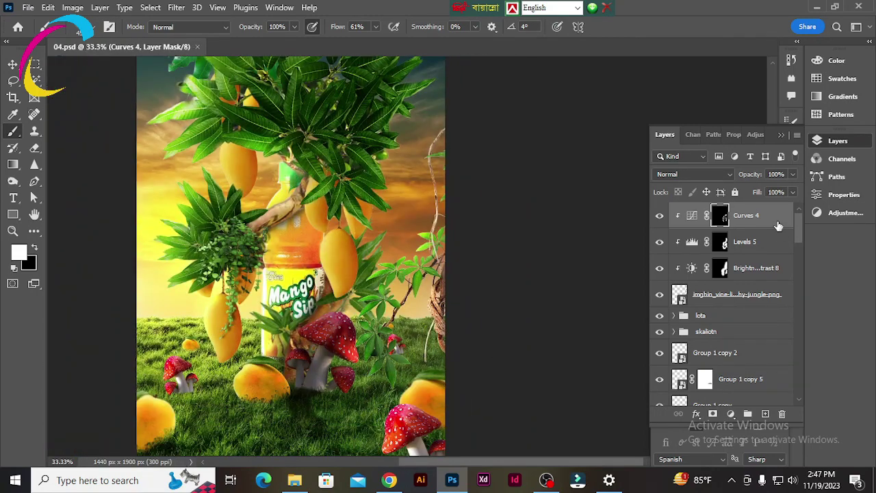
pyautogui.keyDown('shift'); pyautogui.click(759, 298); pyautogui.keyUp('shift')
pyautogui.hotkey('ctrl', 'g')
pyautogui.doubleClick(706, 212)
pyautogui.write('leag tree')
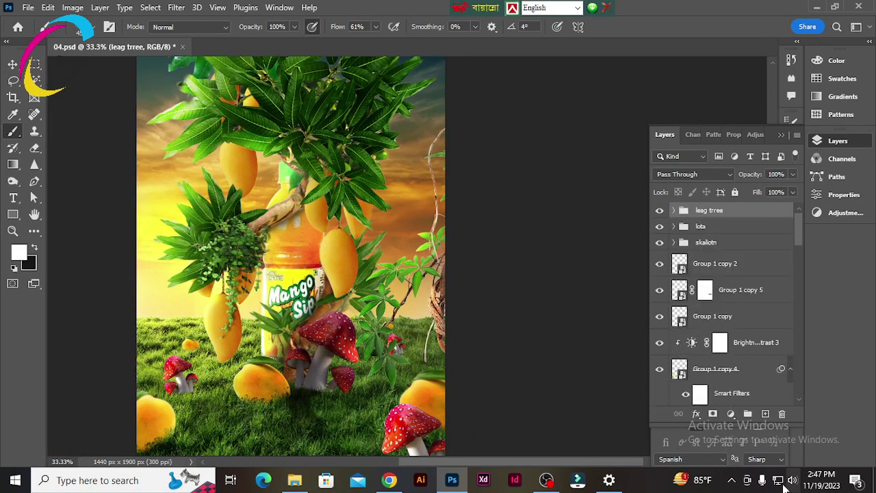
# Add a Color Lookup layer, trying Soft_Warming and TensionGreen before settling on Kodak 5205 Fuji 3510.
pyautogui.click(730, 413)
pyautogui.click(753, 346)
pyautogui.click(767, 177)
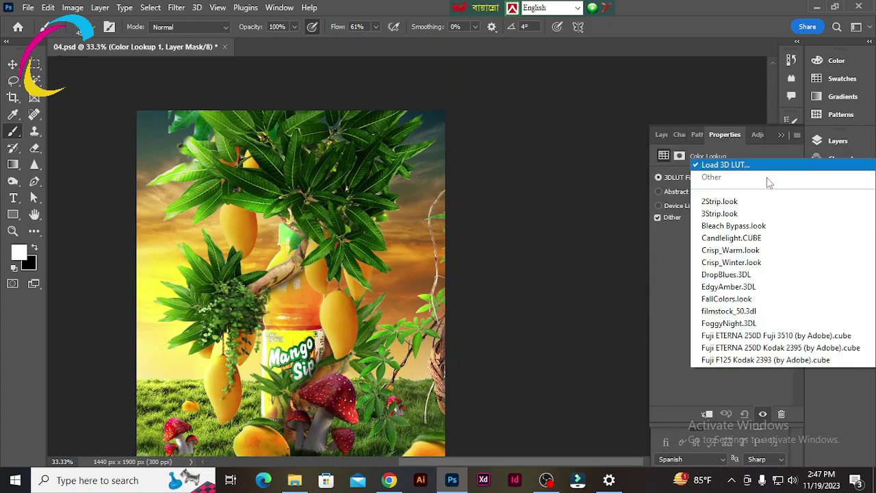
pyautogui.click(734, 336)
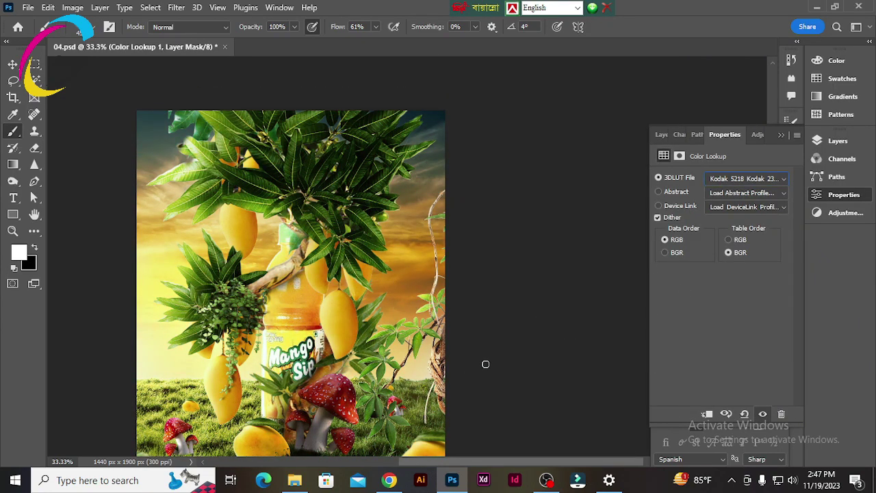
pyautogui.press('Up')
pyautogui.press('Up')
pyautogui.press('Up')
pyautogui.press('Up')
pyautogui.press('Up')
pyautogui.press('Up')
pyautogui.press('Up')
pyautogui.press('Up')
pyautogui.press('Up')
pyautogui.press('Down')
pyautogui.press('Down')
pyautogui.press('Down')
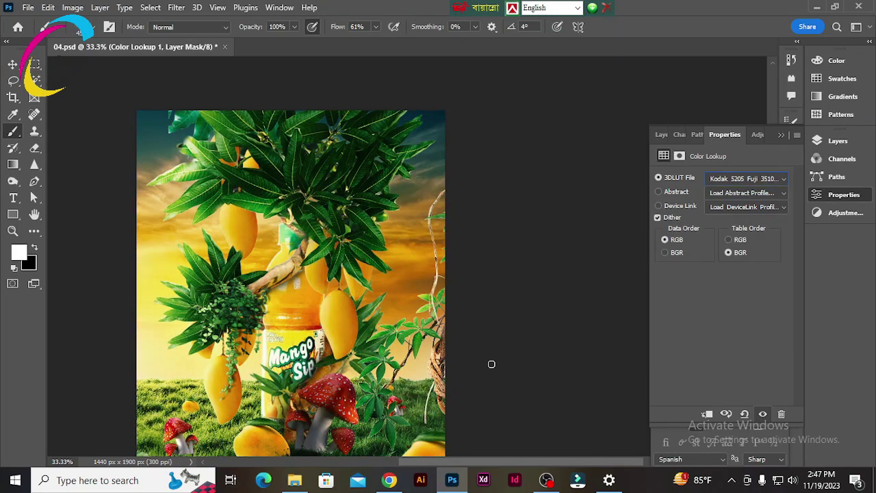
pyautogui.click(746, 178)
pyautogui.click(731, 361)
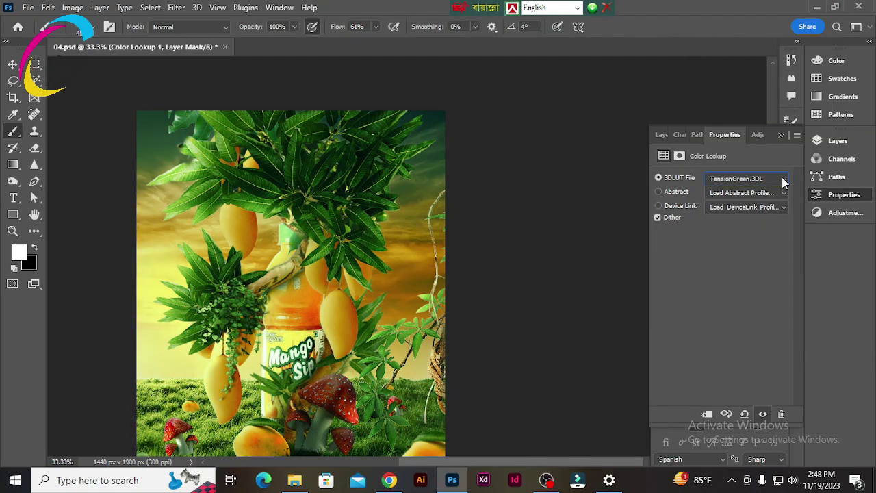
pyautogui.press('Up')
pyautogui.press('Up')
pyautogui.press('Up')
pyautogui.press('Up')
pyautogui.press('Up')
pyautogui.press('Up')
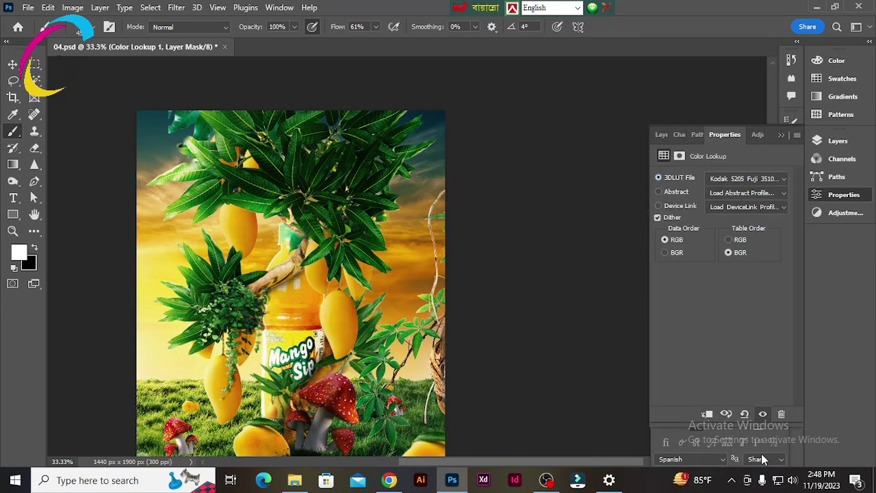
pyautogui.click(838, 141)
# Paint the Color Lookup 1 mask to hide the Kodak grade from parts of the lower scene.
pyautogui.hotkey('ctrl', '+')
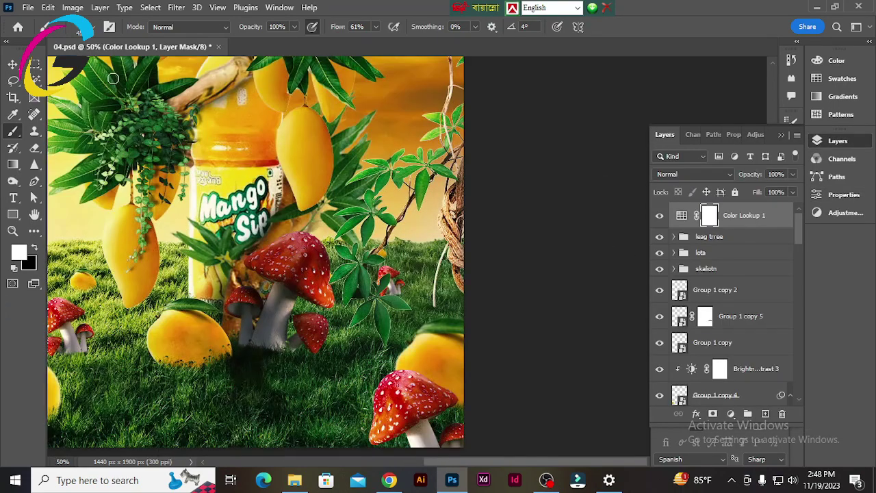
pyautogui.scroll(3, 309, 197)
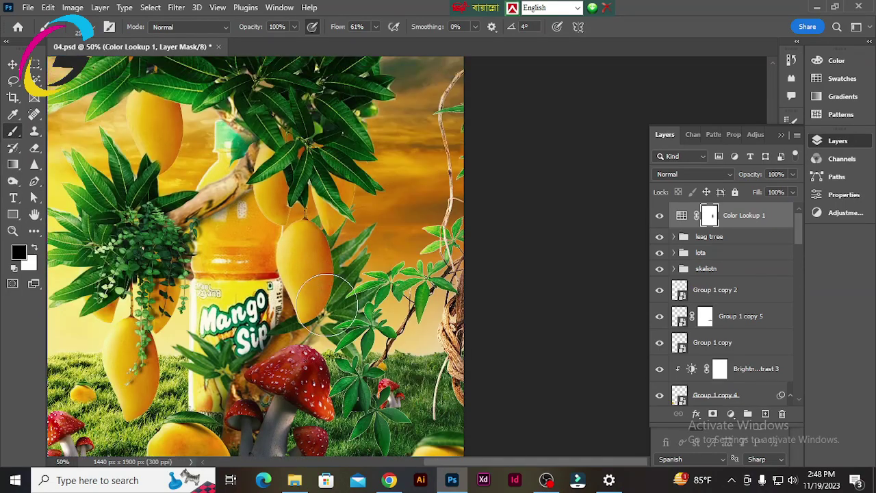
pyautogui.hscroll(-5, 309, 205)
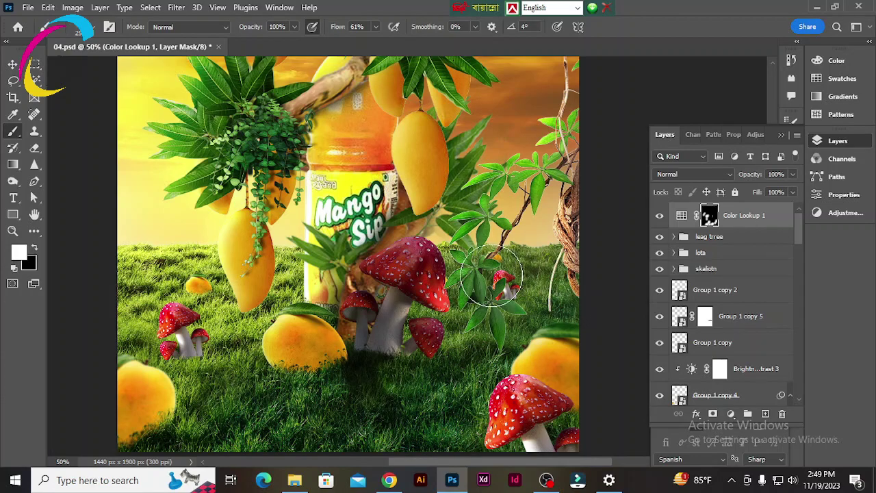
pyautogui.scroll(6, 479, 205)
pyautogui.scroll(2, 424, 117)
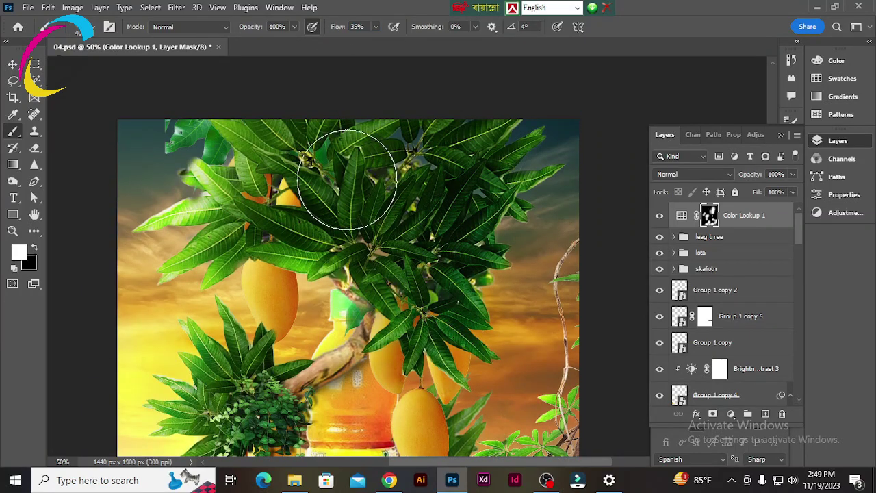
pyautogui.scroll(-4, 289, 315)
pyautogui.scroll(-5, 205, 328)
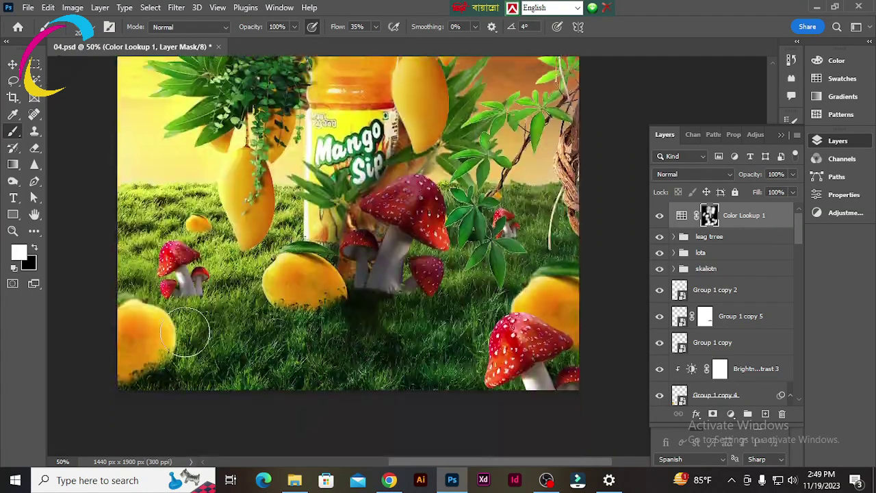
pyautogui.scroll(3, 534, 381)
pyautogui.scroll(5, 465, 313)
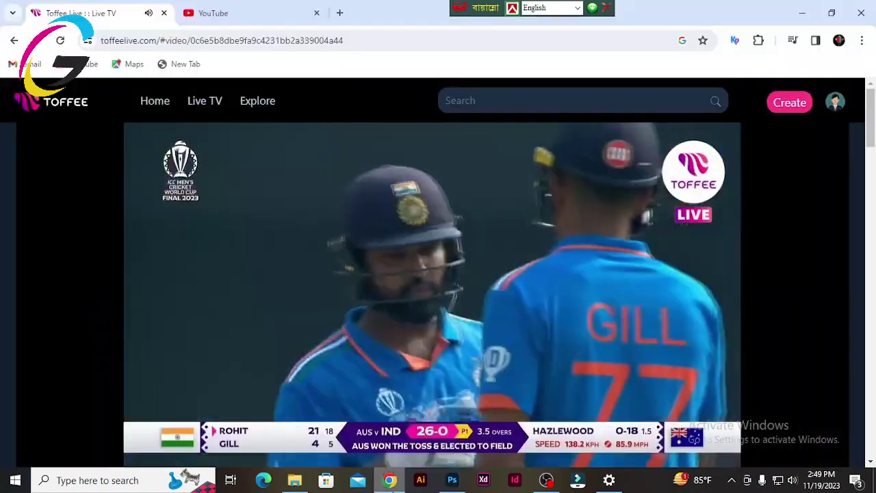
pyautogui.scroll(3, 367, 296)
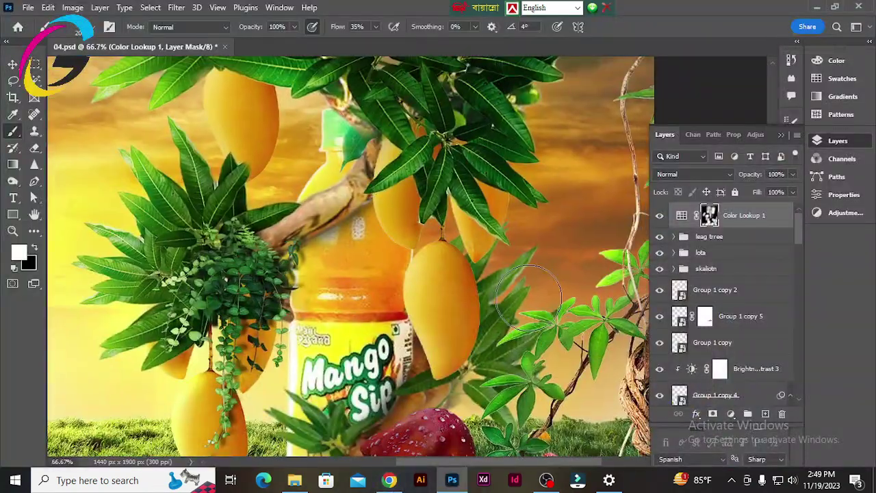
pyautogui.press('v')
# Scroll across the poster to review where the grading has been masked out.
pyautogui.scroll(-3, 725, 308)
pyautogui.scroll(-2, 471, 269)
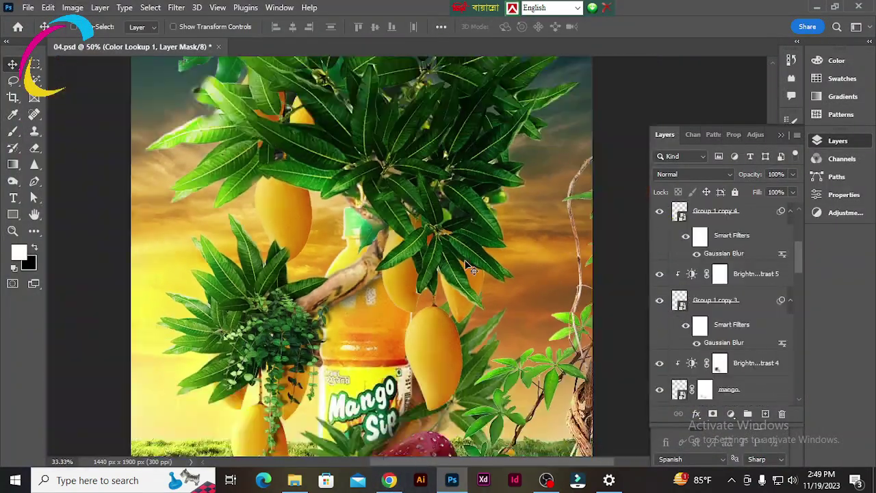
pyautogui.scroll(1, 471, 269)
pyautogui.scroll(-2, 470, 261)
pyautogui.scroll(-1, 470, 254)
pyautogui.scroll(-2, 743, 287)
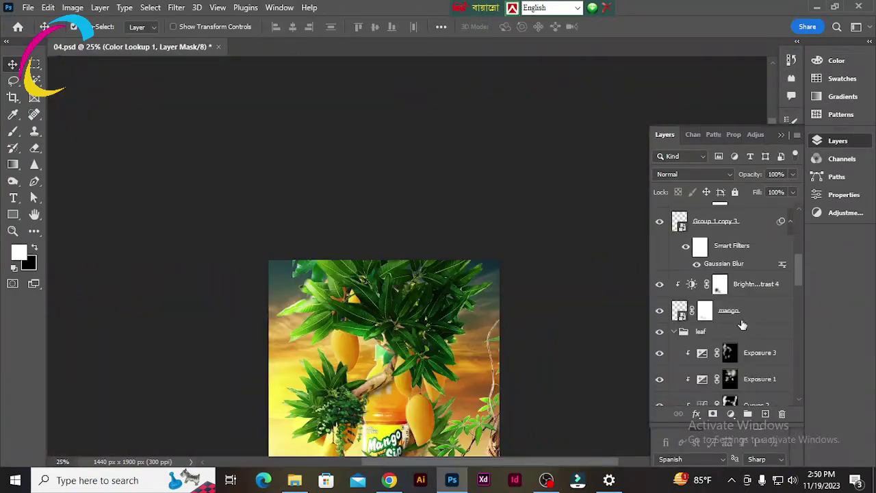
pyautogui.scroll(-3, 743, 324)
pyautogui.scroll(-3, 753, 329)
pyautogui.scroll(-3, 774, 334)
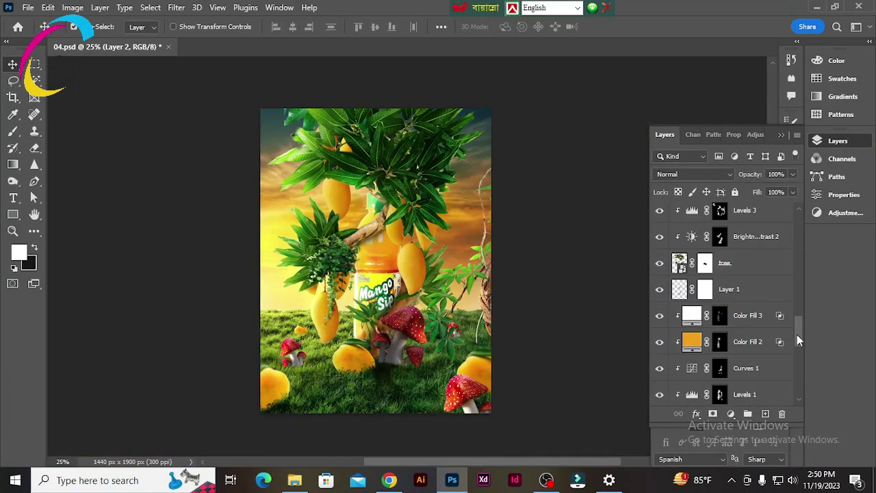
# In Camera Raw, set tint −11, a slight exposure boost, Highlights +21 and Shadows −16.
pyautogui.click(176, 7)
pyautogui.click(206, 105)
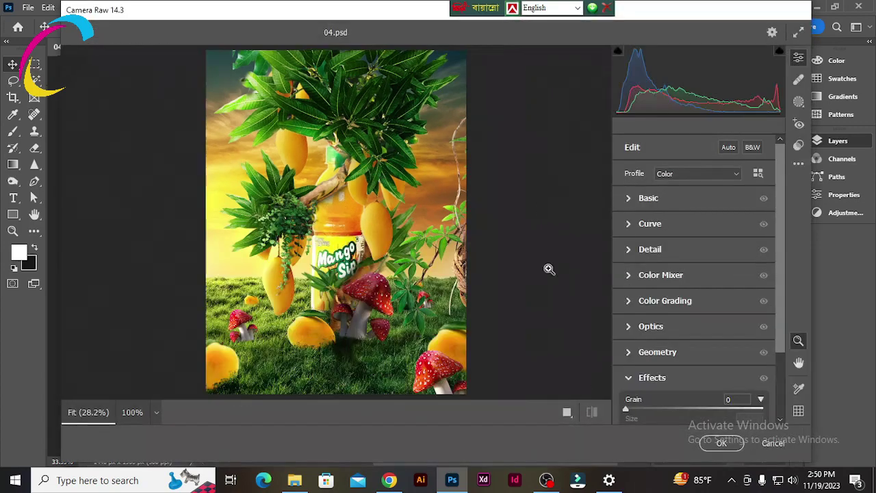
pyautogui.click(648, 198)
pyautogui.moveTo(694, 197); pyautogui.dragTo(698, 199)
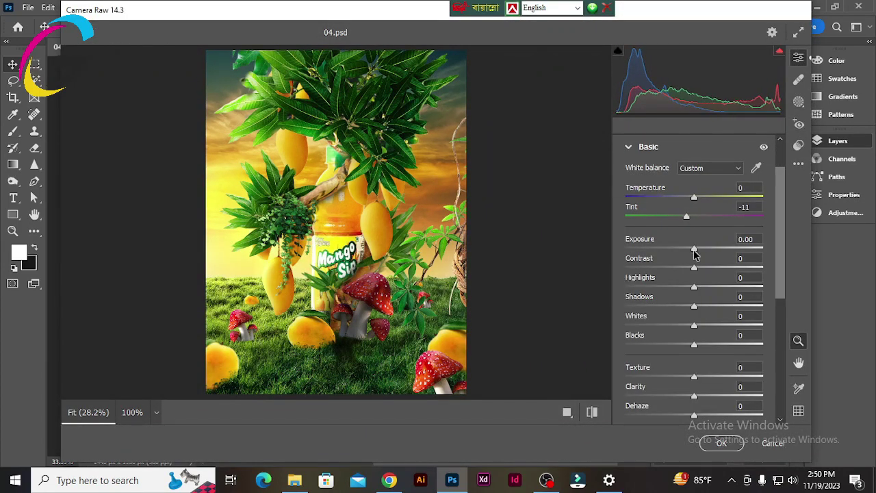
pyautogui.moveTo(695, 254); pyautogui.dragTo(698, 252)
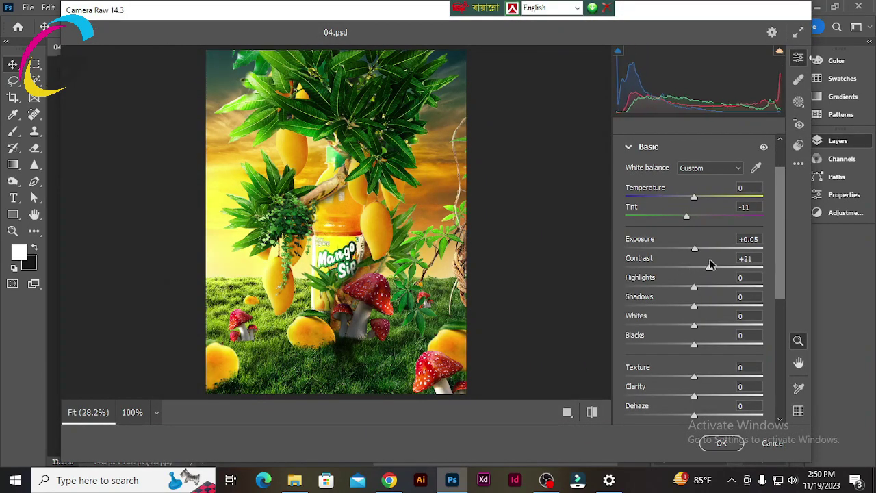
pyautogui.moveTo(692, 289)
pyautogui.mouseDown()
pyautogui.moveTo(726, 288)
pyautogui.moveTo(708, 288)
pyautogui.moveTo(682, 308)
pyautogui.moveTo(739, 317)
pyautogui.moveTo(686, 326)
pyautogui.moveTo(704, 345)
pyautogui.mouseUp()
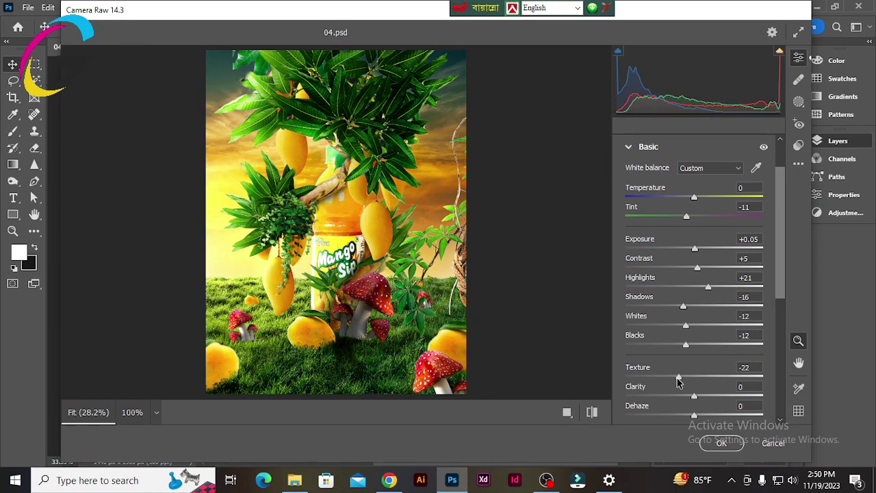
pyautogui.moveTo(694, 397); pyautogui.dragTo(696, 415)
# Set Sharpening 21, Noise Reduction 9 and a −20 vignette.
pyautogui.scroll(-3, 712, 382)
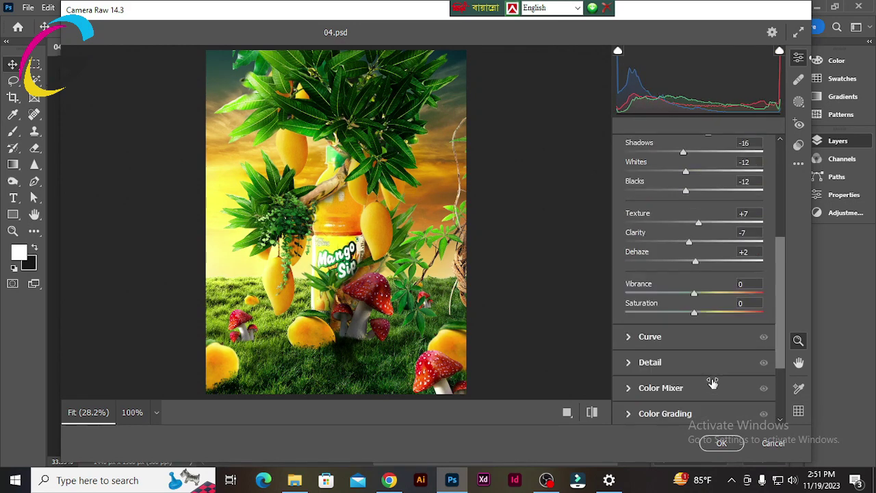
pyautogui.click(644, 362)
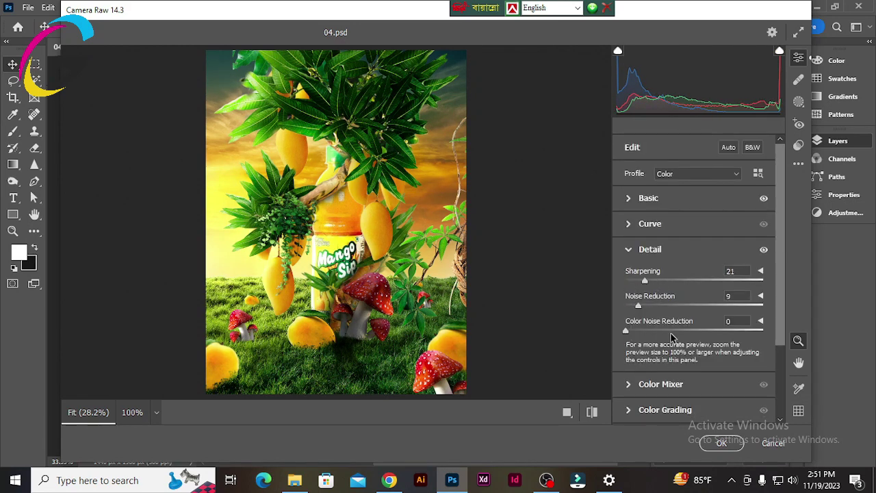
pyautogui.scroll(-3, 671, 338)
pyautogui.click(652, 409)
pyautogui.moveTo(694, 388); pyautogui.dragTo(676, 385)
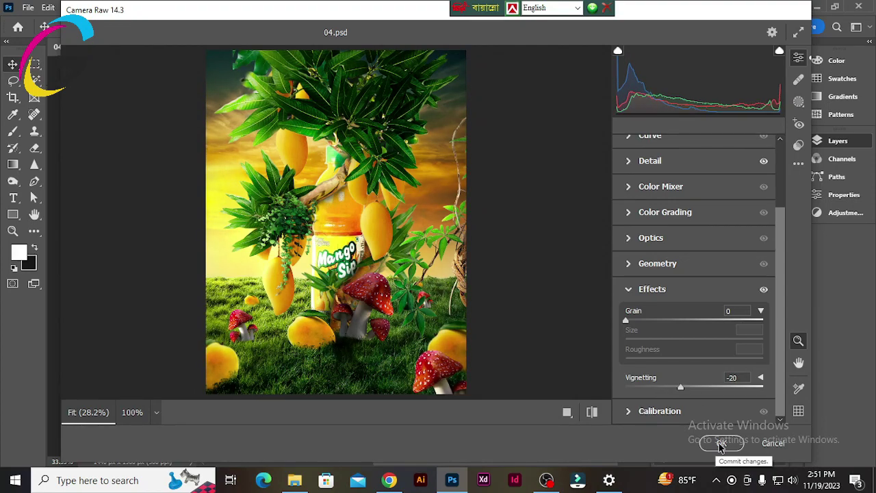
# Commit Camera Raw, convert Layer 2 to a smart object, and add Cross Balance Daylight To Tungsten (1).
pyautogui.press('Return')
pyautogui.rightClick(740, 219)
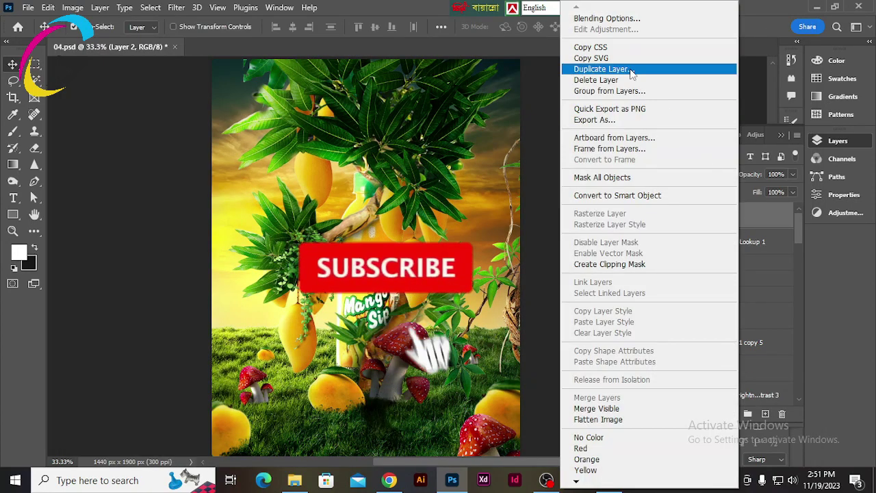
pyautogui.click(649, 198)
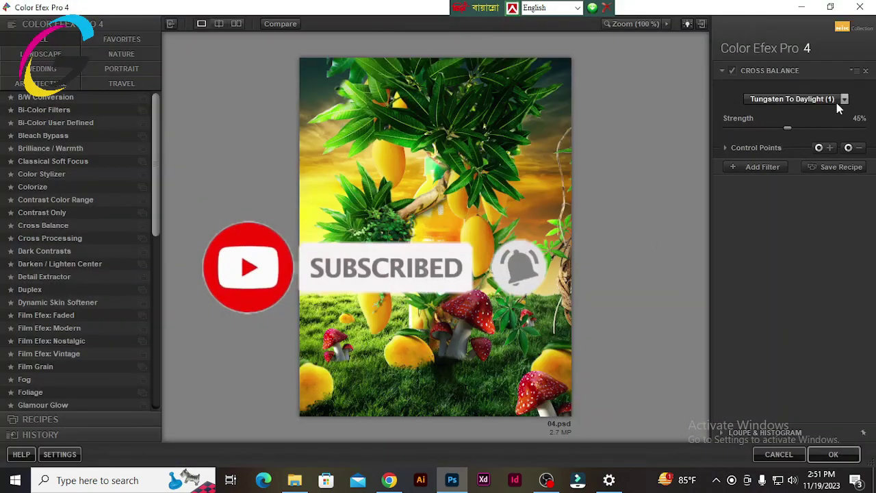
pyautogui.click(836, 101)
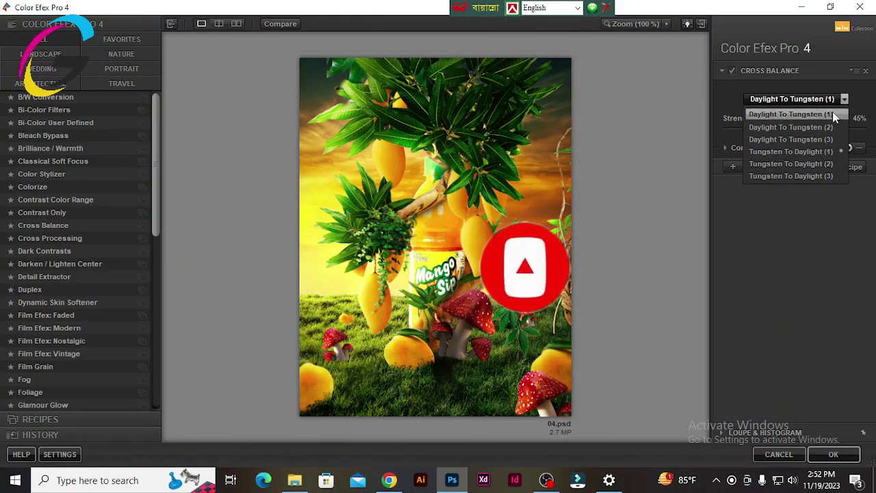
pyautogui.click(832, 115)
# Add Cross Processing with method Y02 at raised strength and apply the Color Efex filters.
pyautogui.click(753, 167)
pyautogui.click(50, 238)
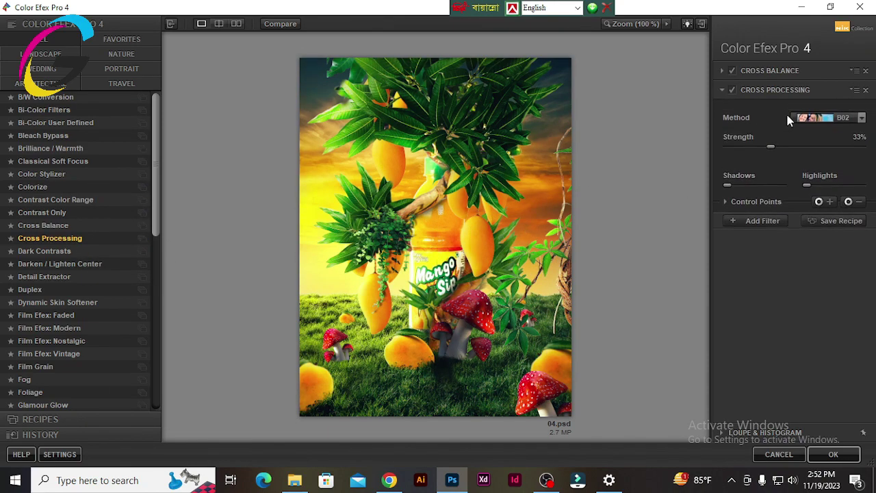
pyautogui.click(828, 117)
pyautogui.click(855, 179)
pyautogui.click(842, 117)
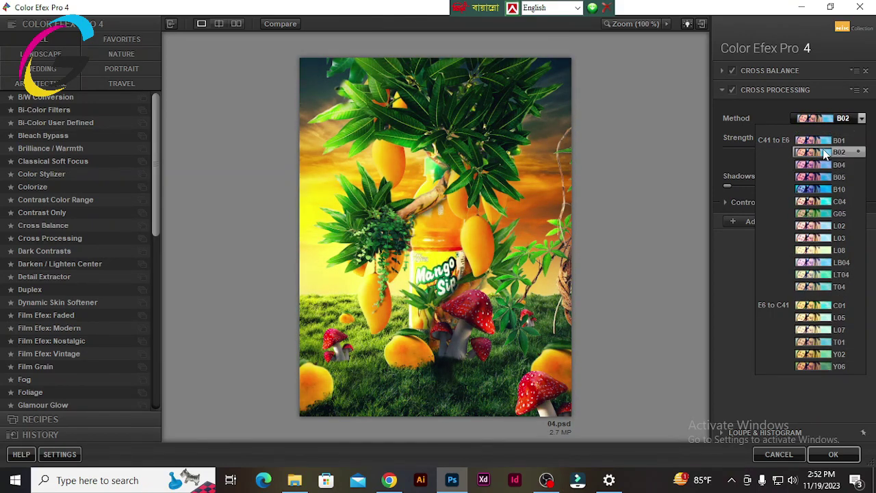
pyautogui.click(811, 354)
pyautogui.moveTo(745, 146); pyautogui.dragTo(761, 146)
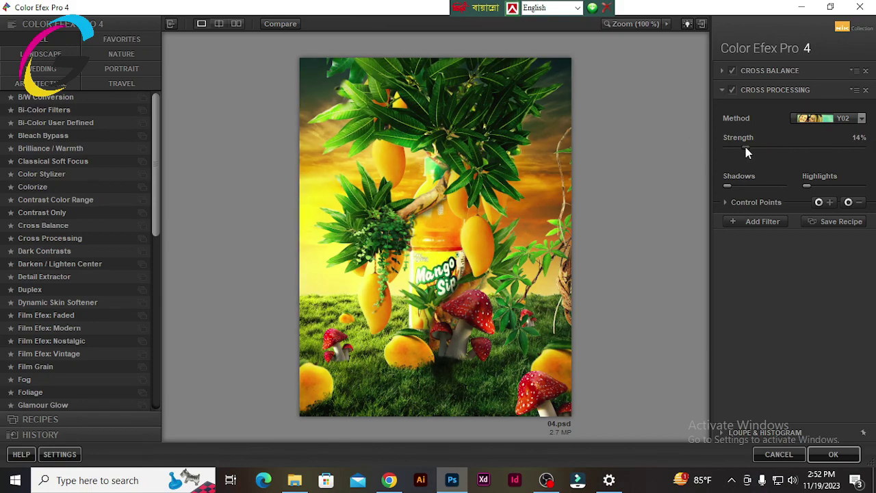
pyautogui.click(831, 454)
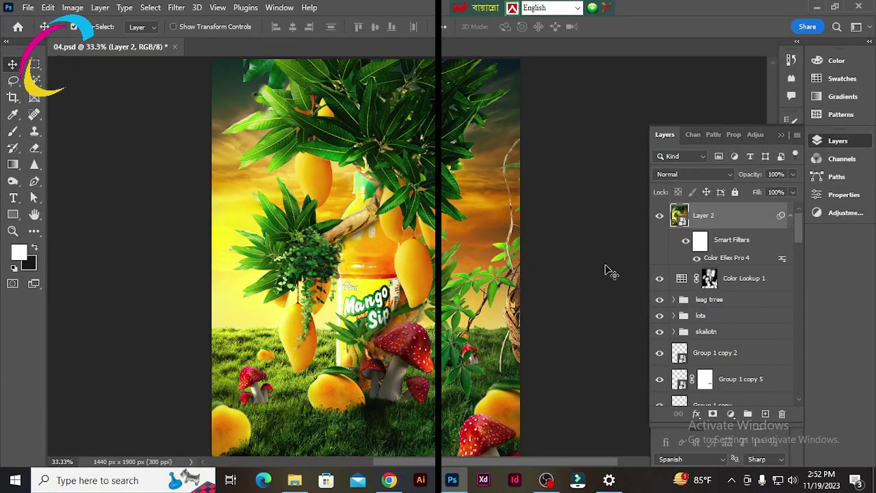